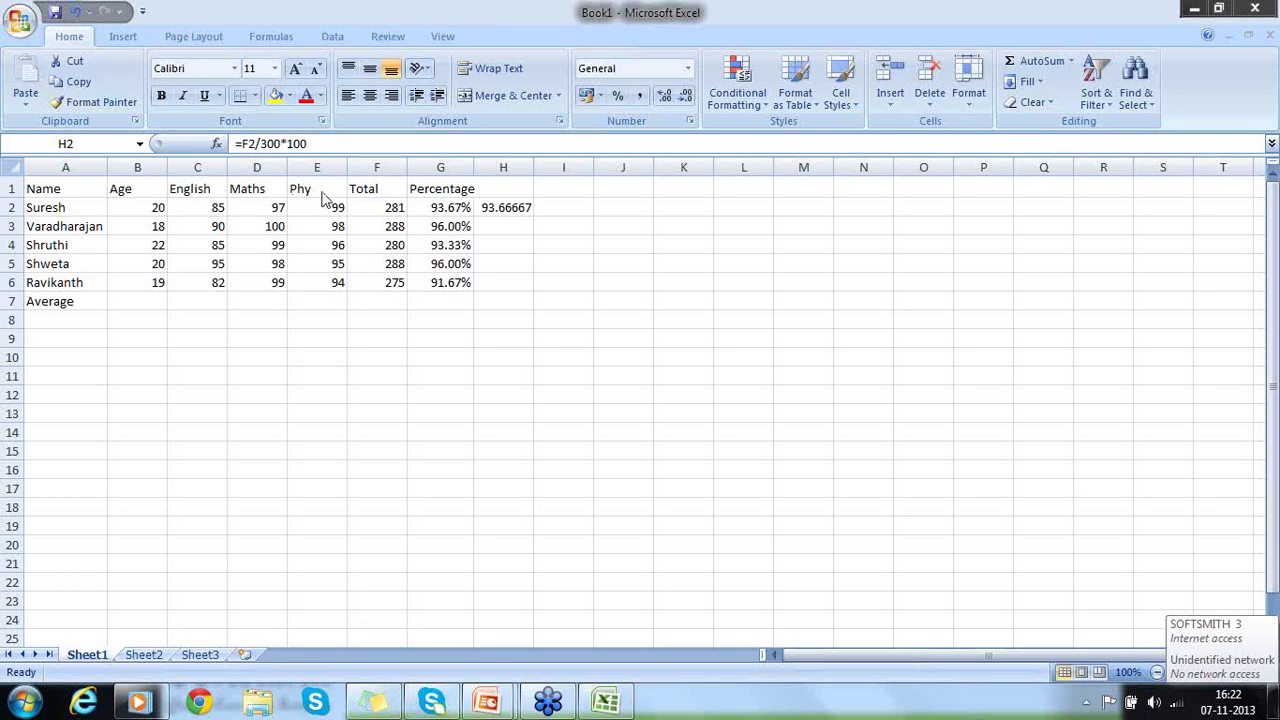
- Examine the addition formulas in the Total column and the formula in Percentage cell G2, discarding any accidental edits
double_click(391, 207)
key("shift+Home")
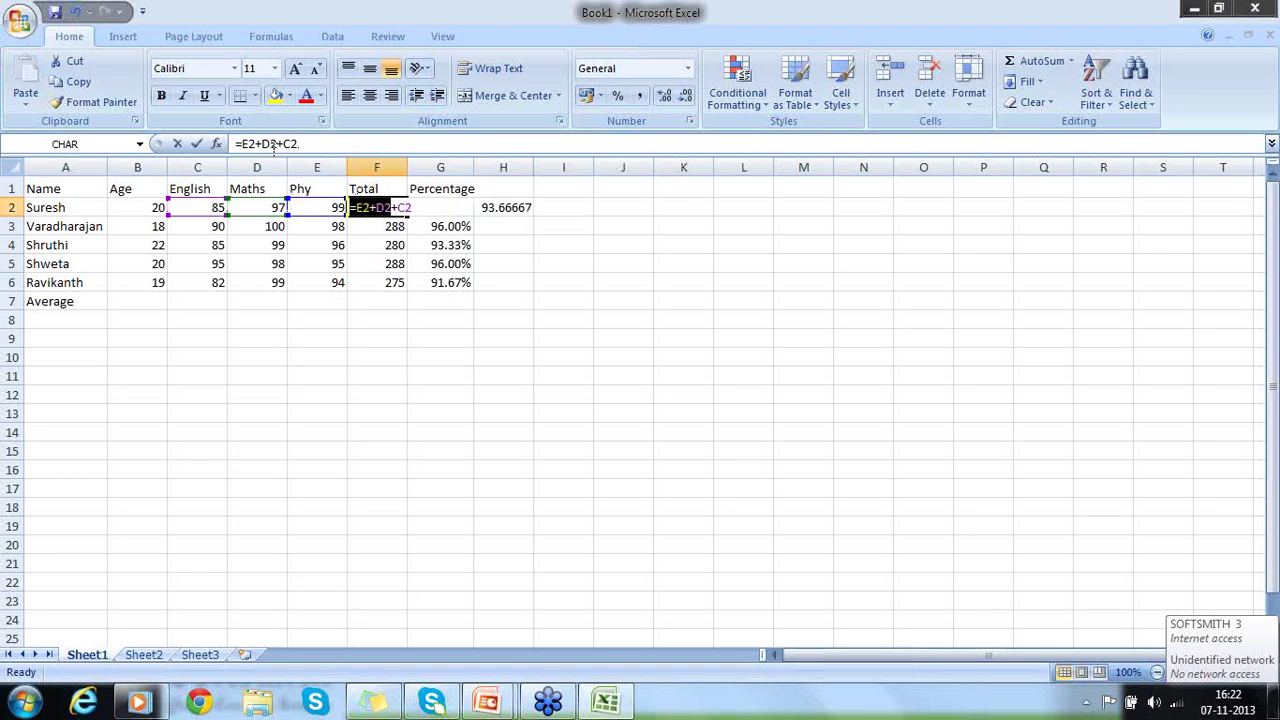
left_click(305, 146)
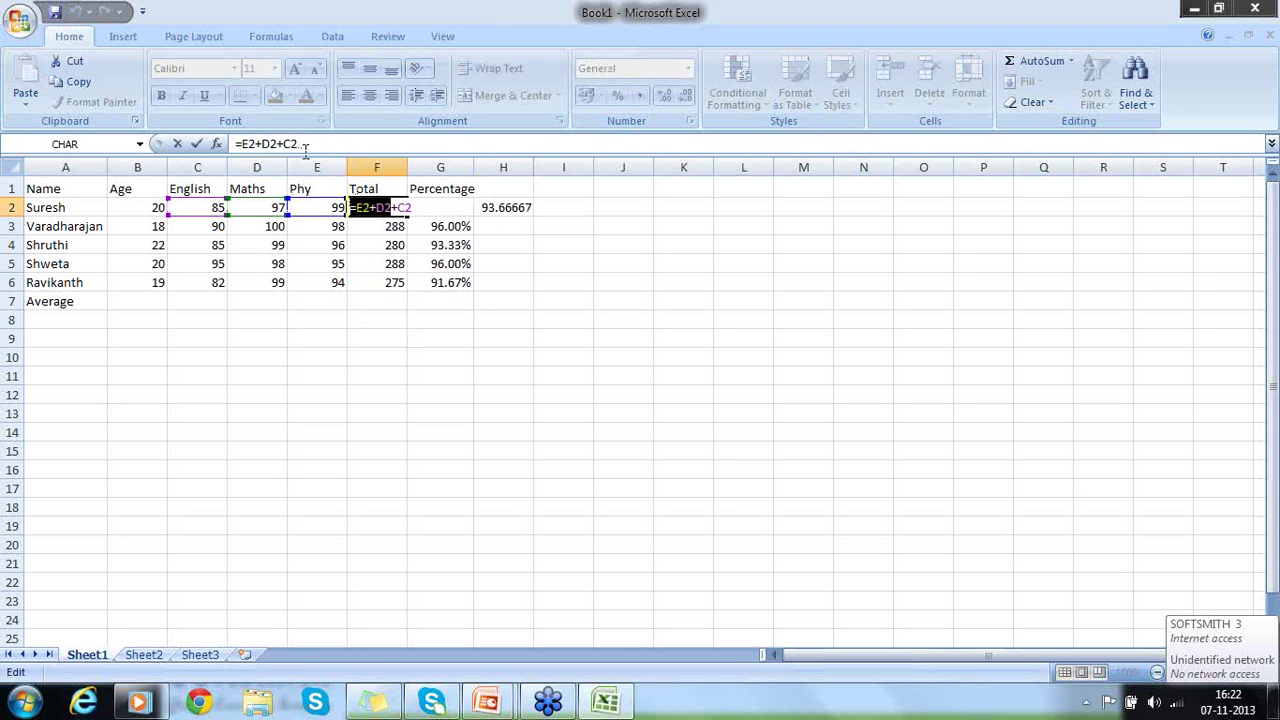
left_click(379, 228)
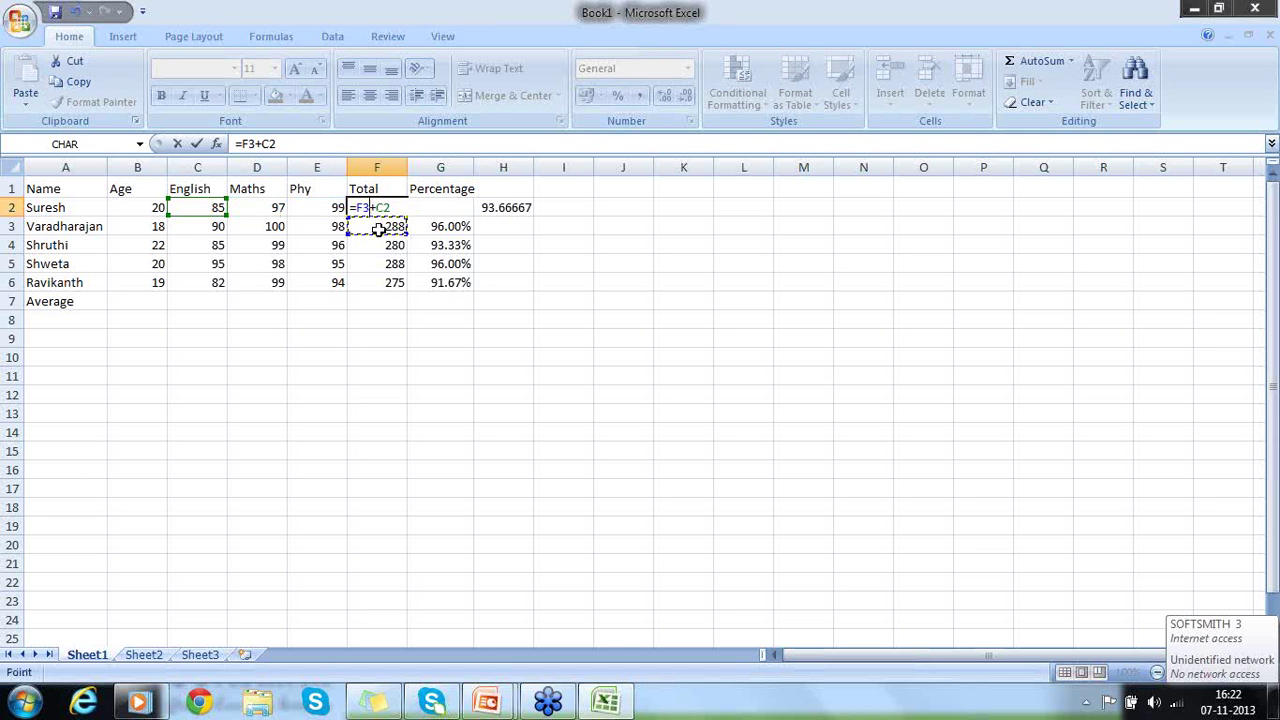
key("Escape")
left_click(379, 228)
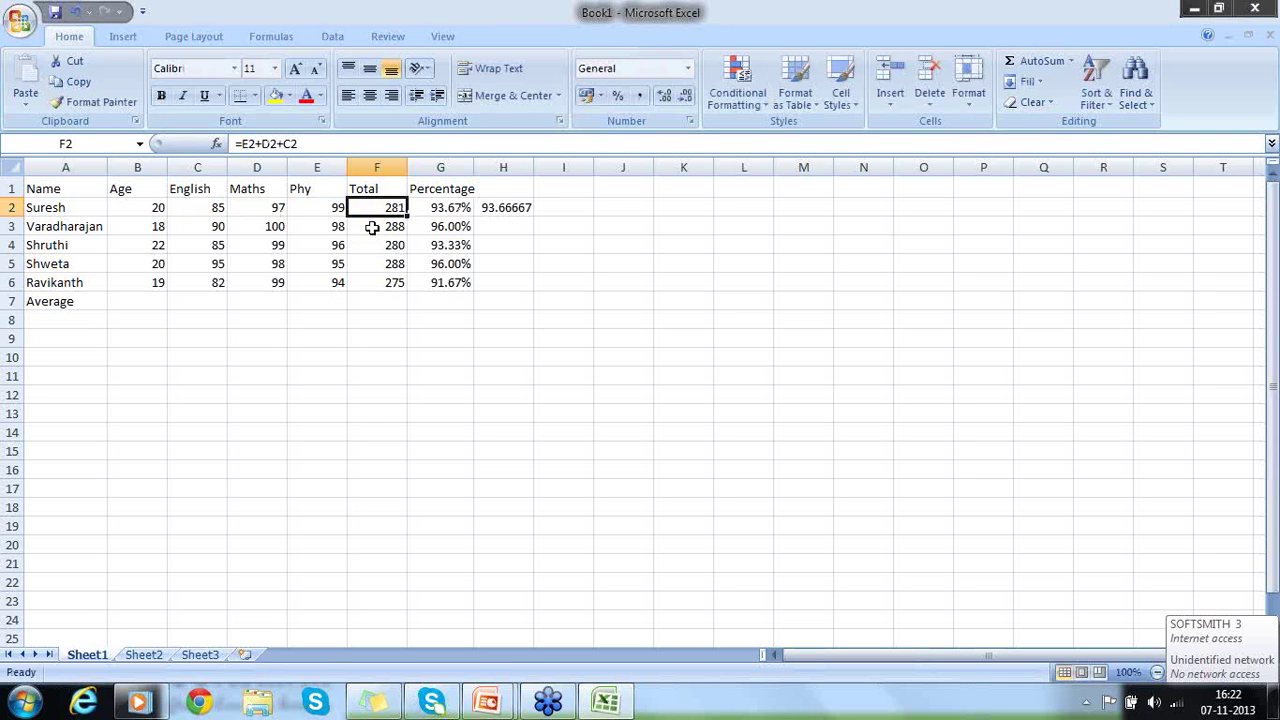
left_click(371, 247)
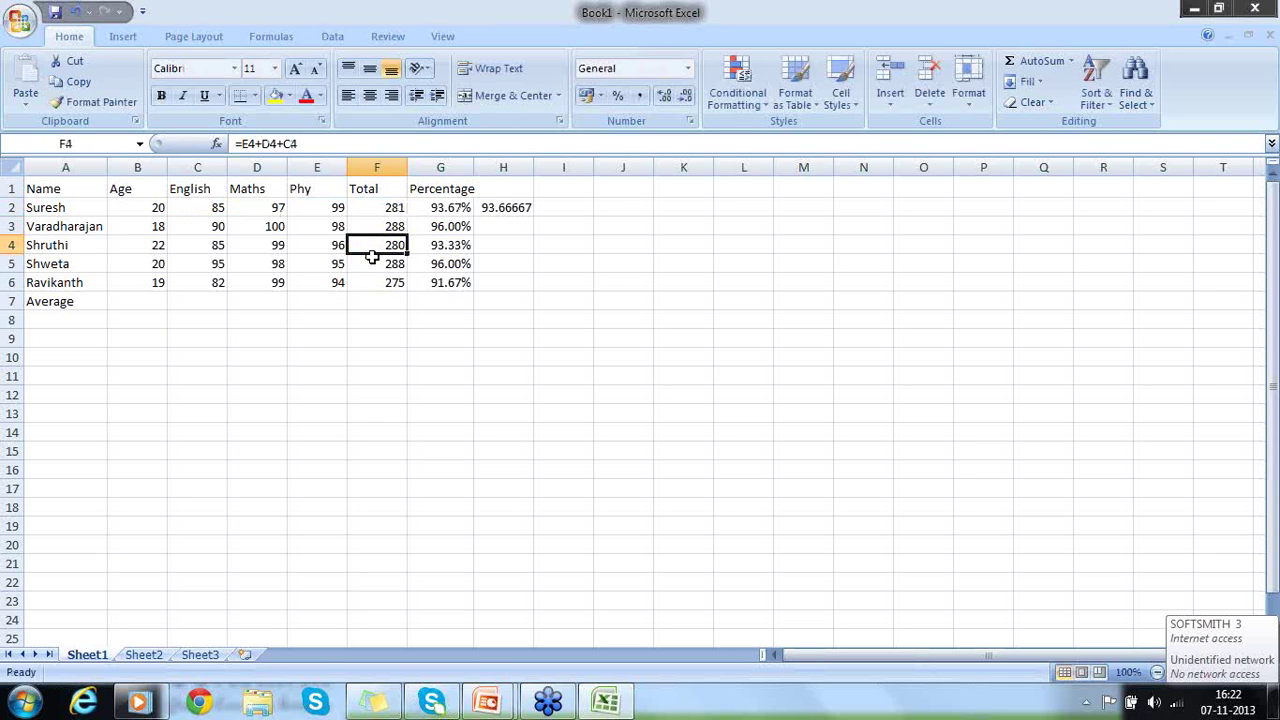
left_click(371, 263)
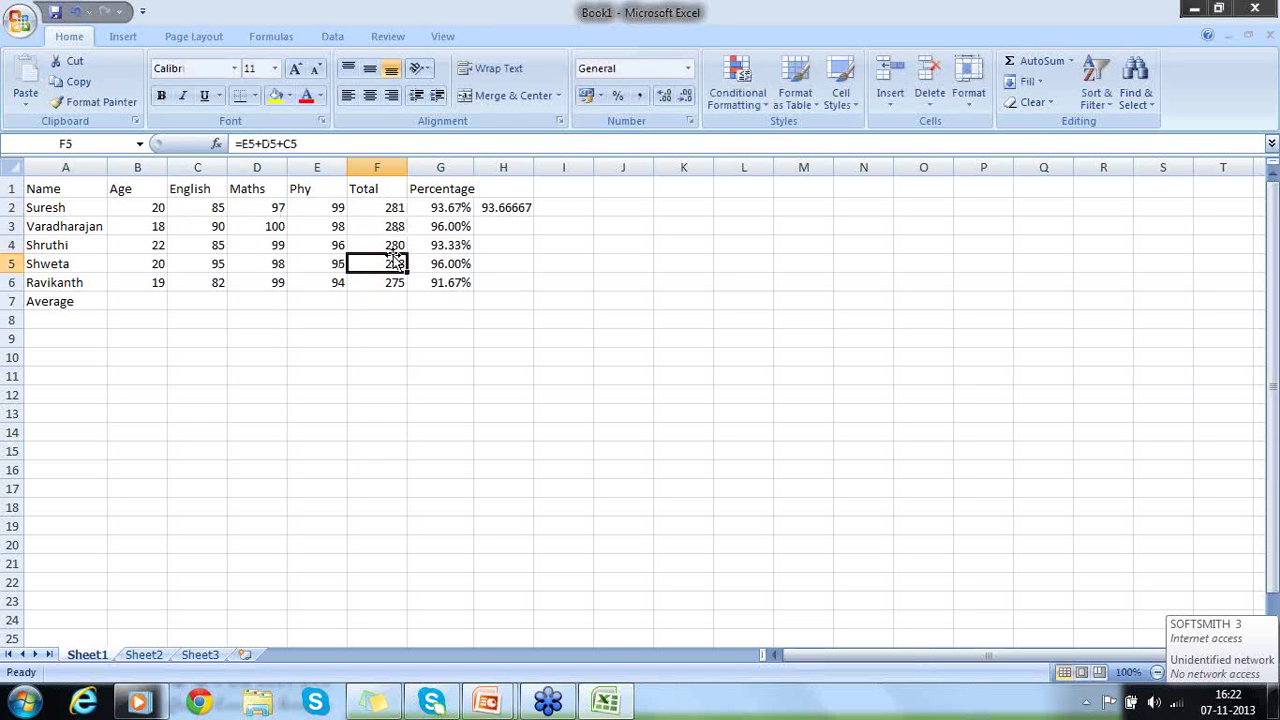
left_click(449, 207)
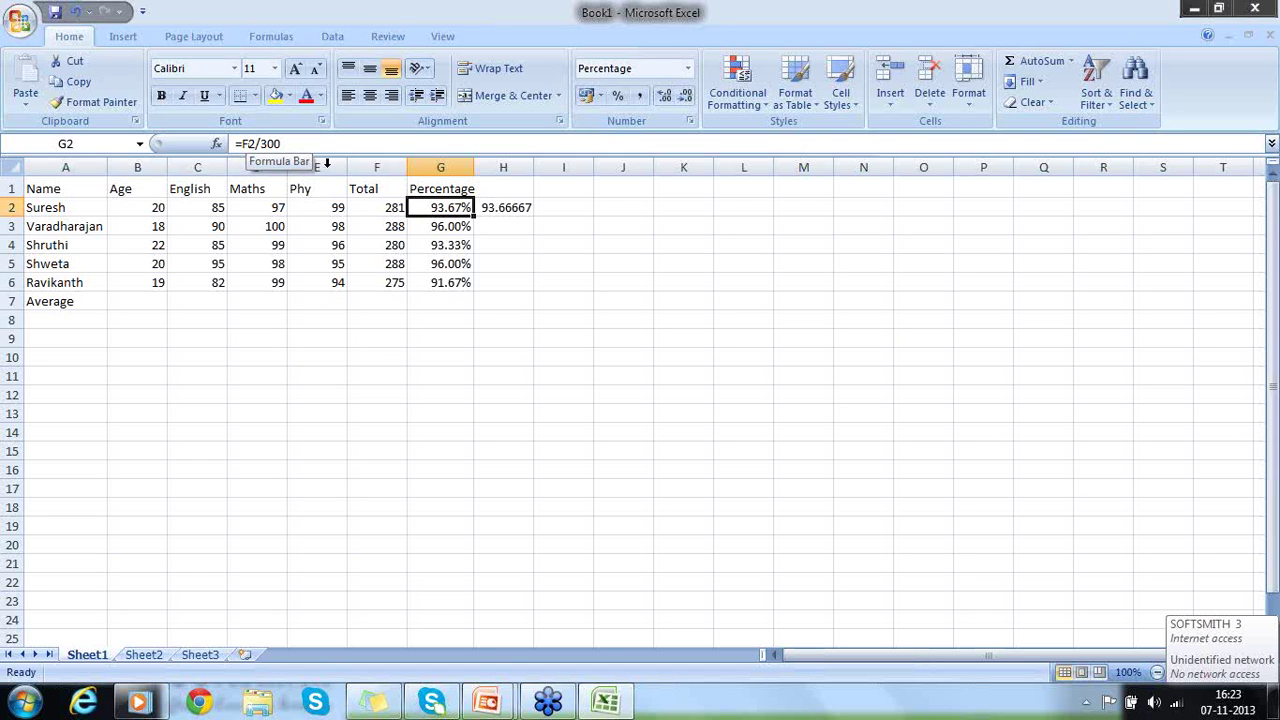
- Enter the formula =F2\300 in cell I2, using a backslash between the Total reference and 300
left_click(560, 208)
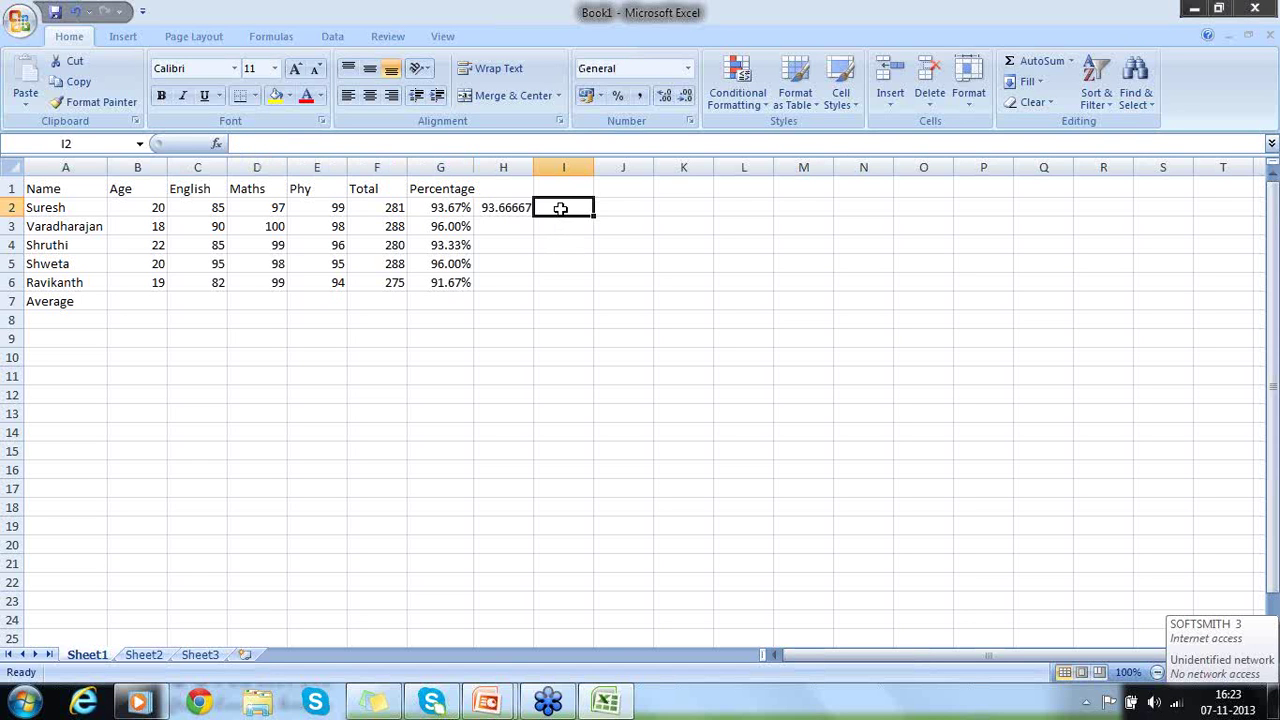
type("=")
key("Left")
key("Left")
key("Left")
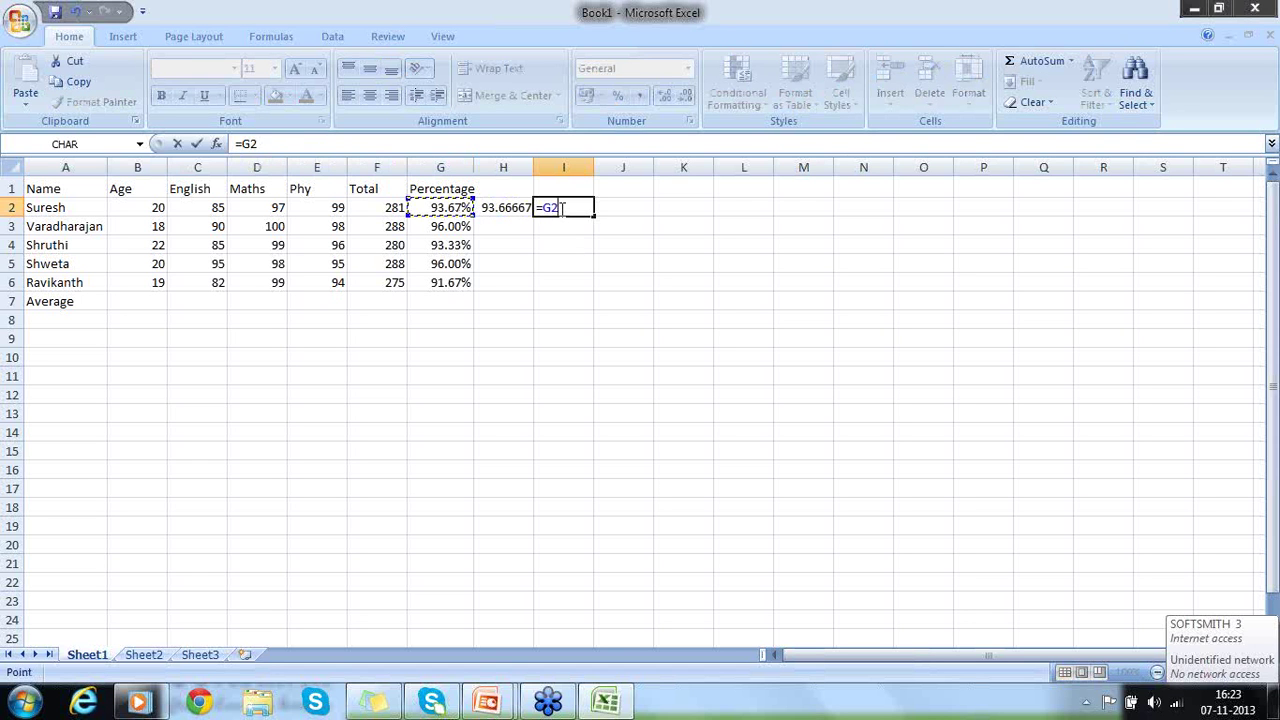
type("\\300")
key("Return")
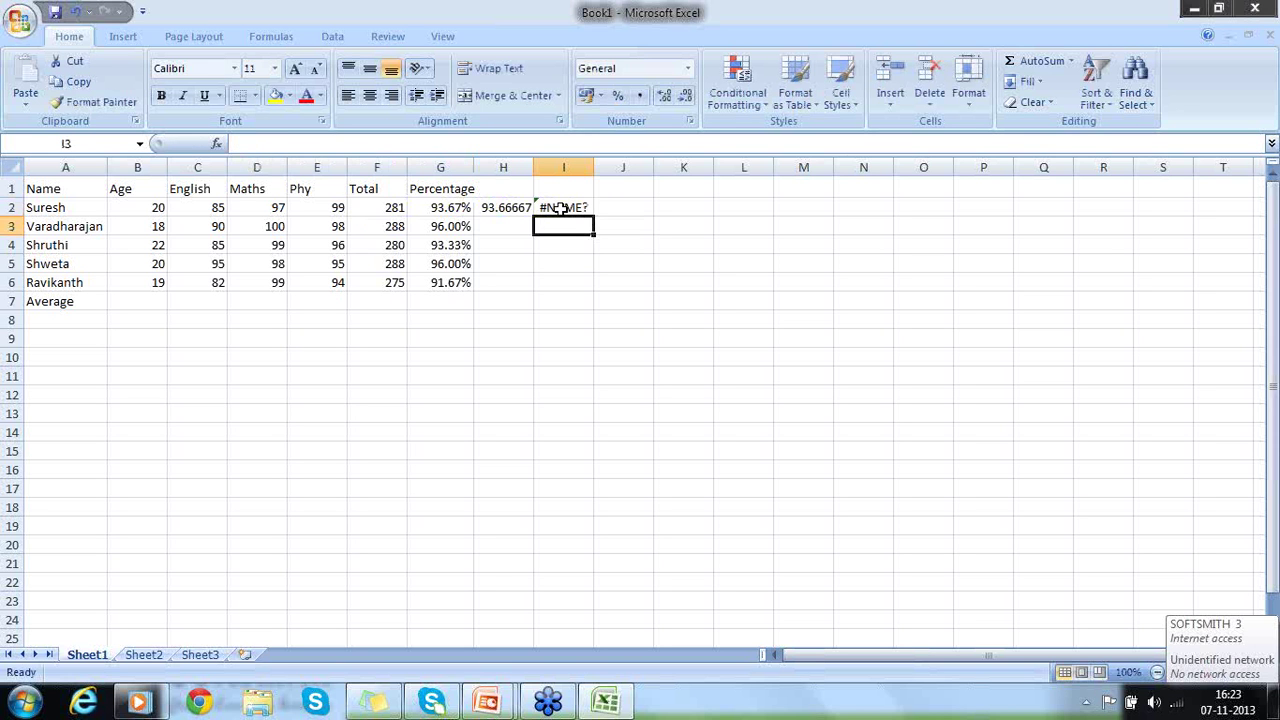
- Inspect the backslash in I2's formula without changing it and clear the cell
left_click(561, 207)
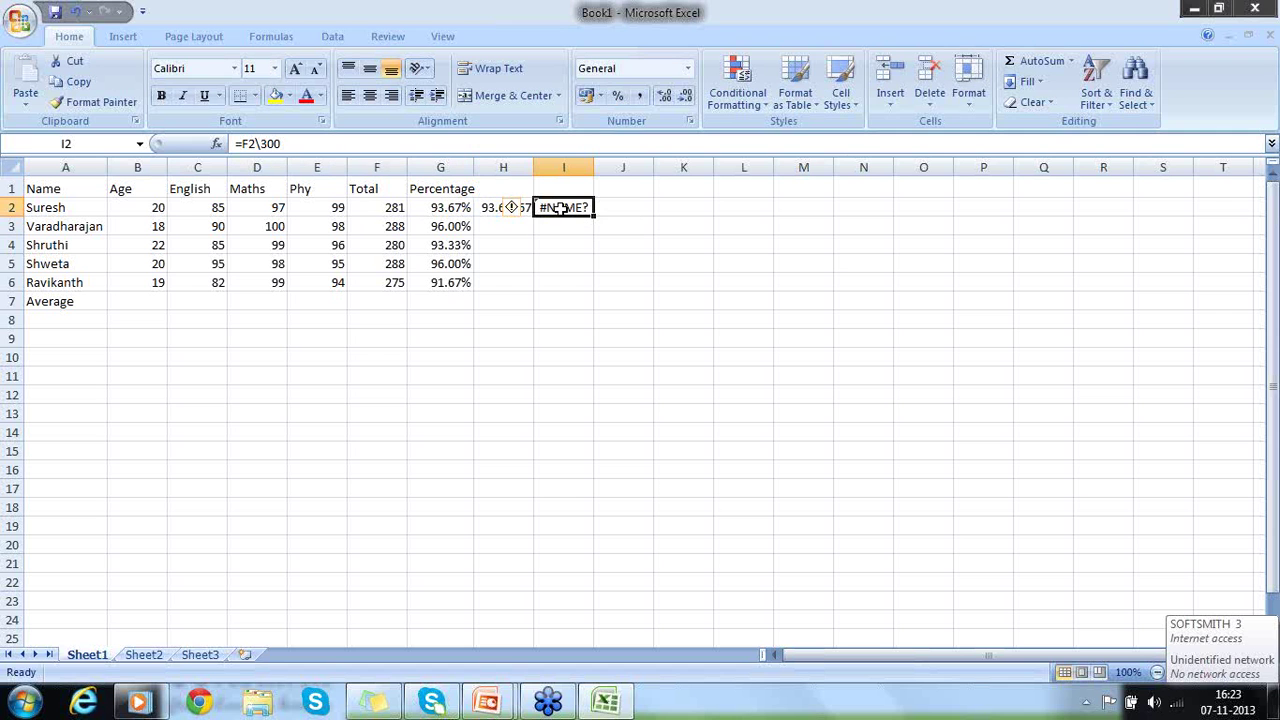
left_click(258, 144)
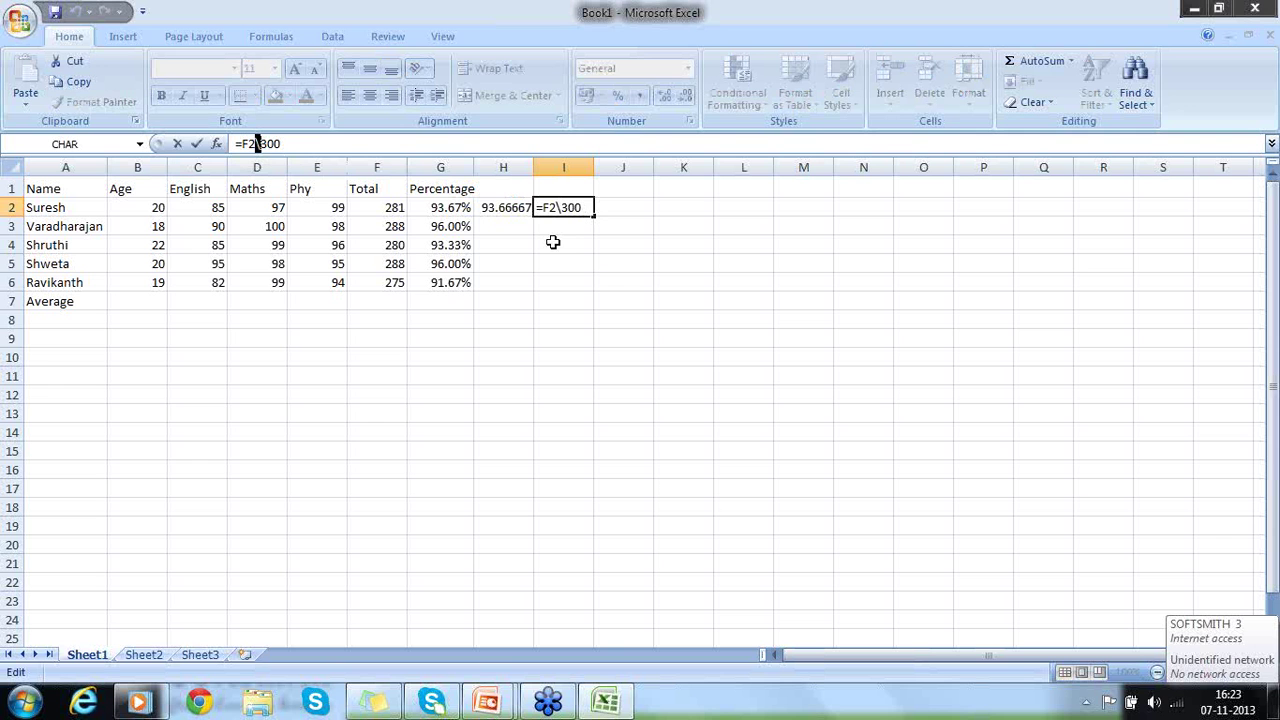
key("Return")
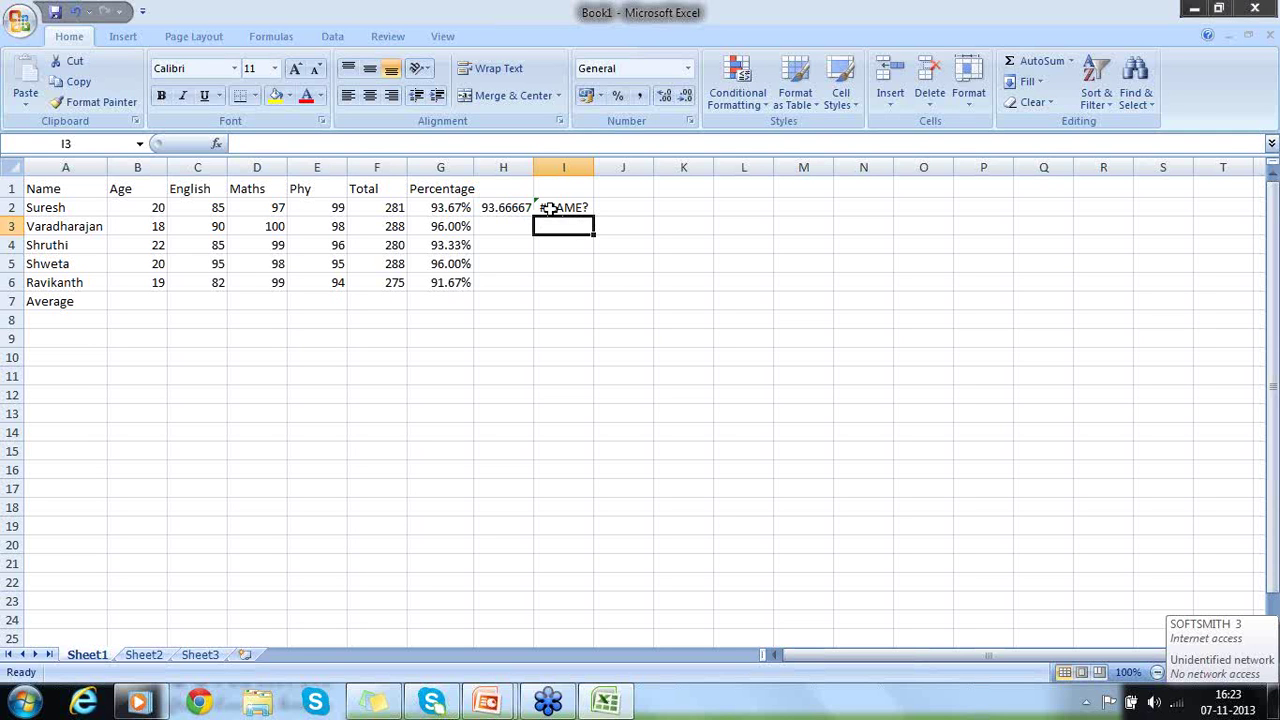
left_click(550, 208)
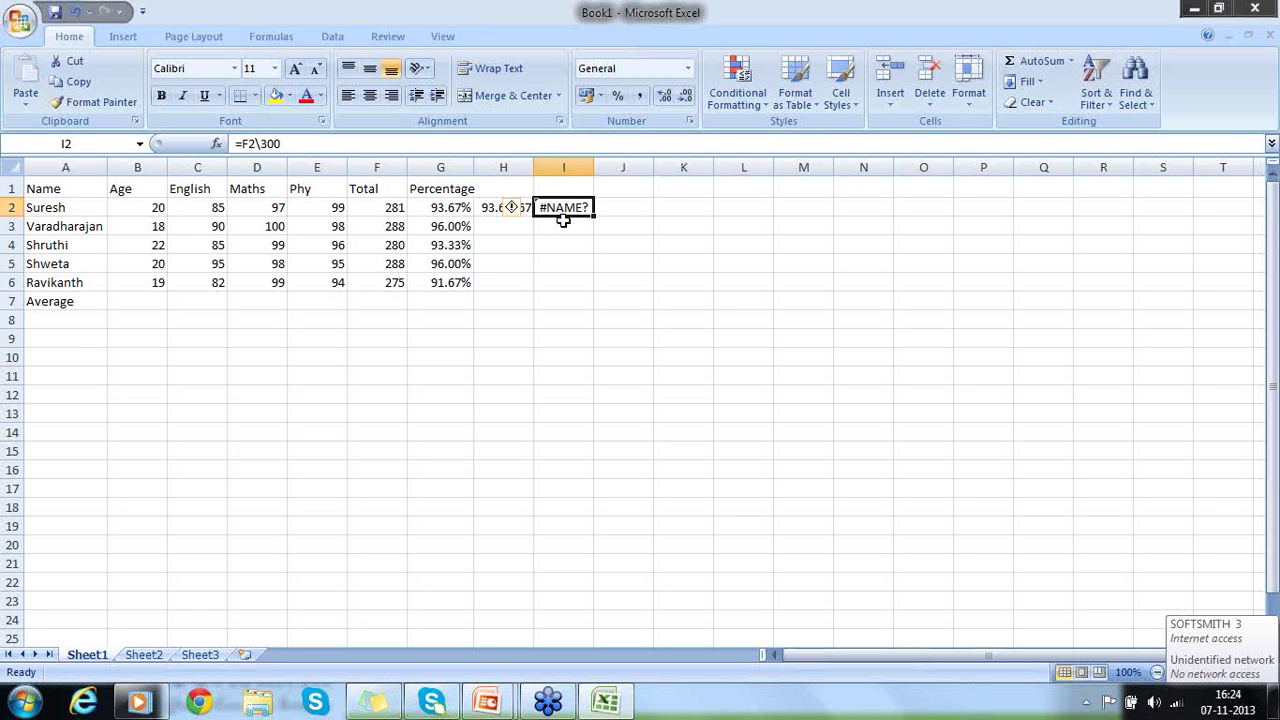
key("Delete")
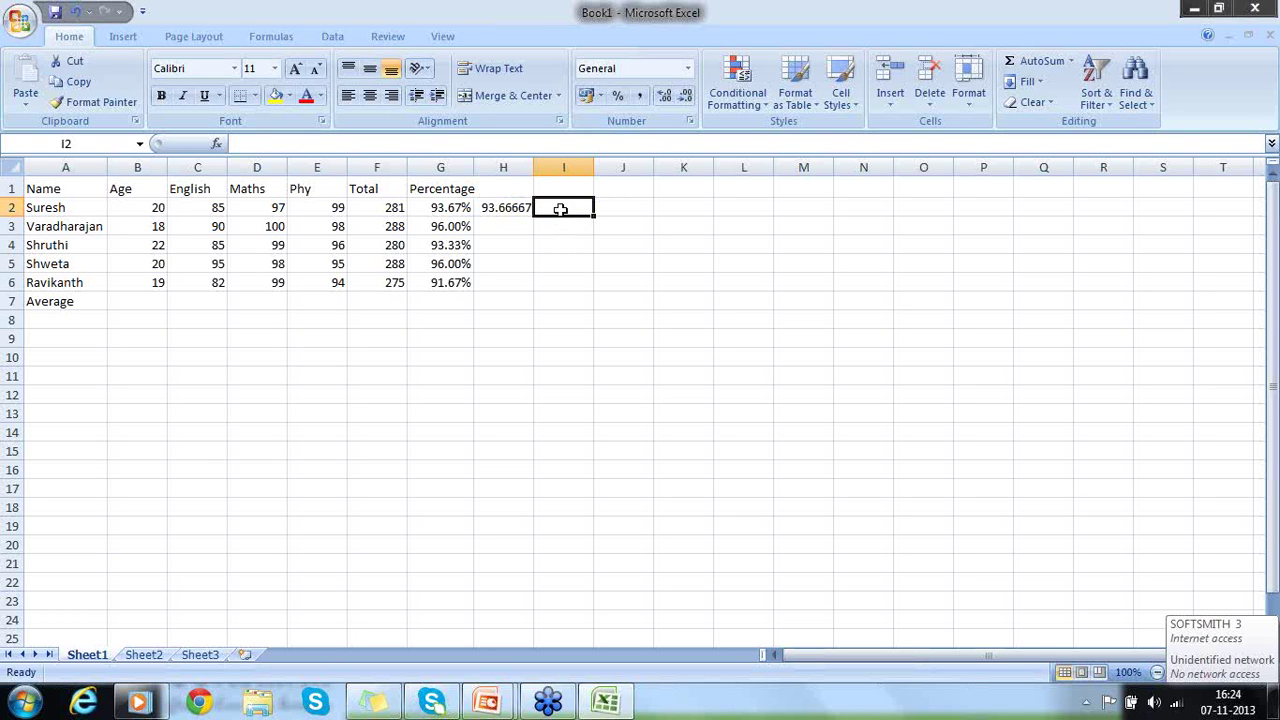
- Try the backslash formula =F2\300 in cell I2 once more and clear it
type("=")
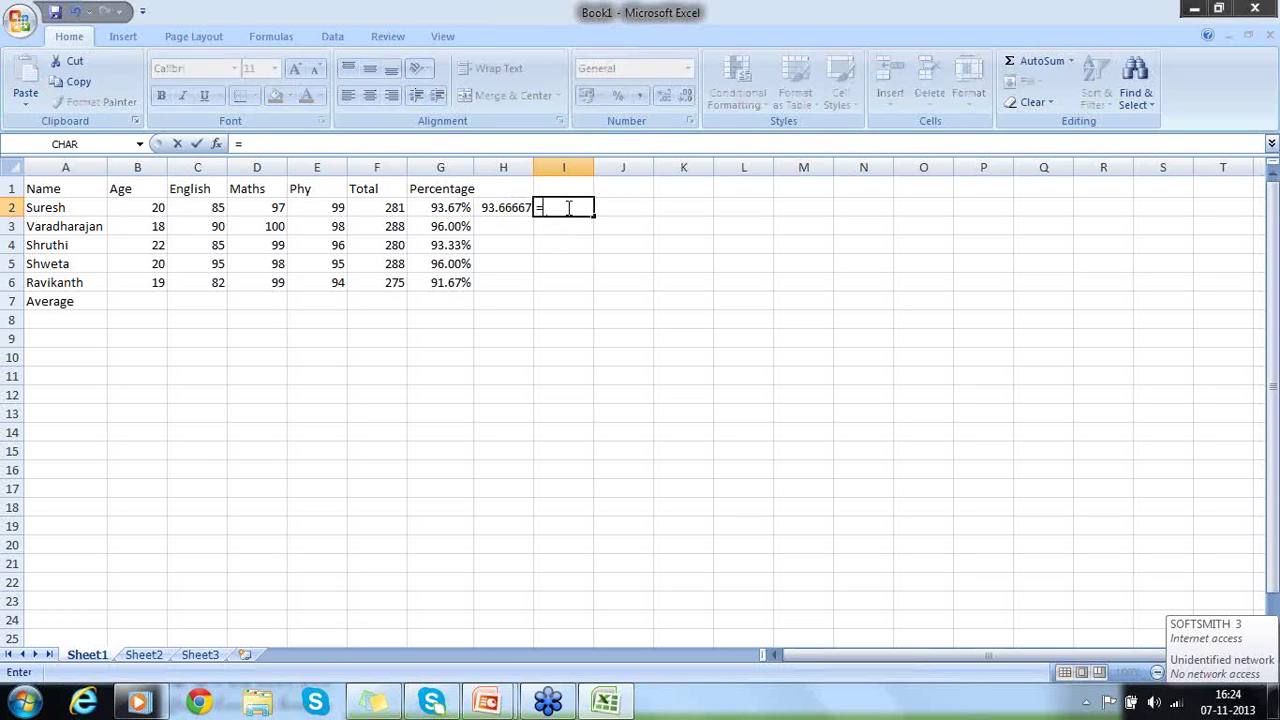
key("Left")
key("Left")
key("Left")
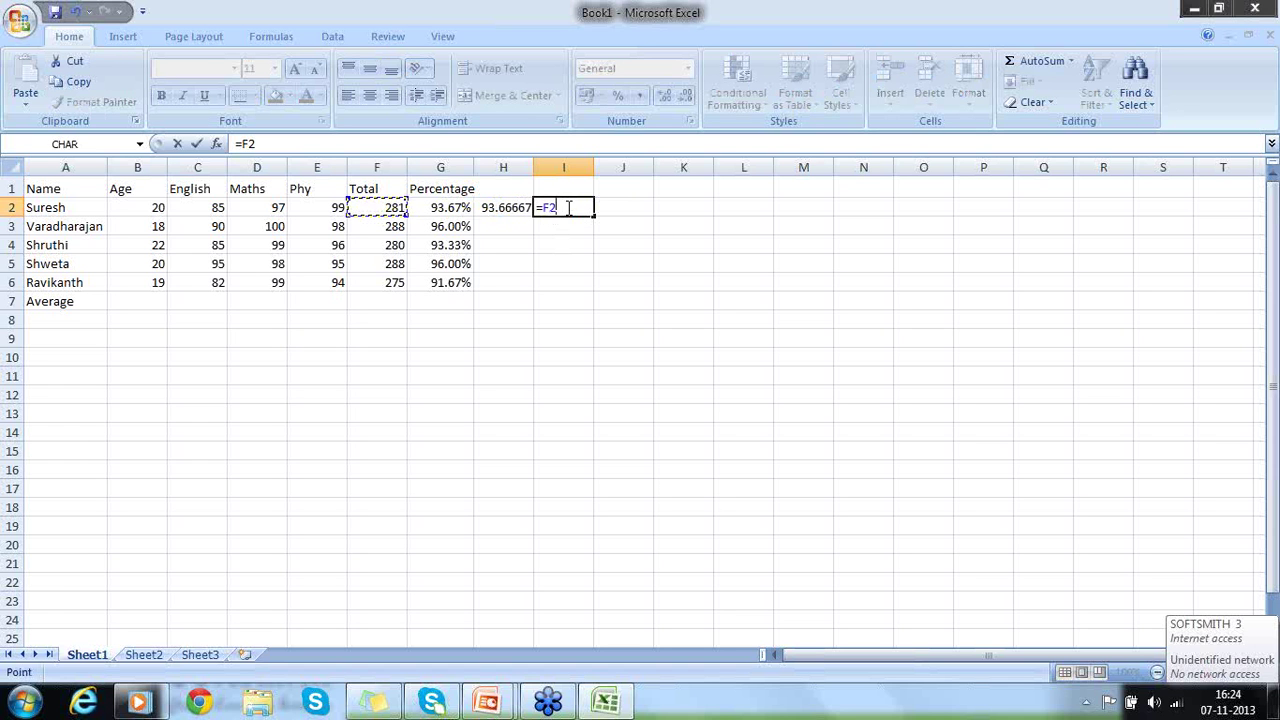
type("/300")
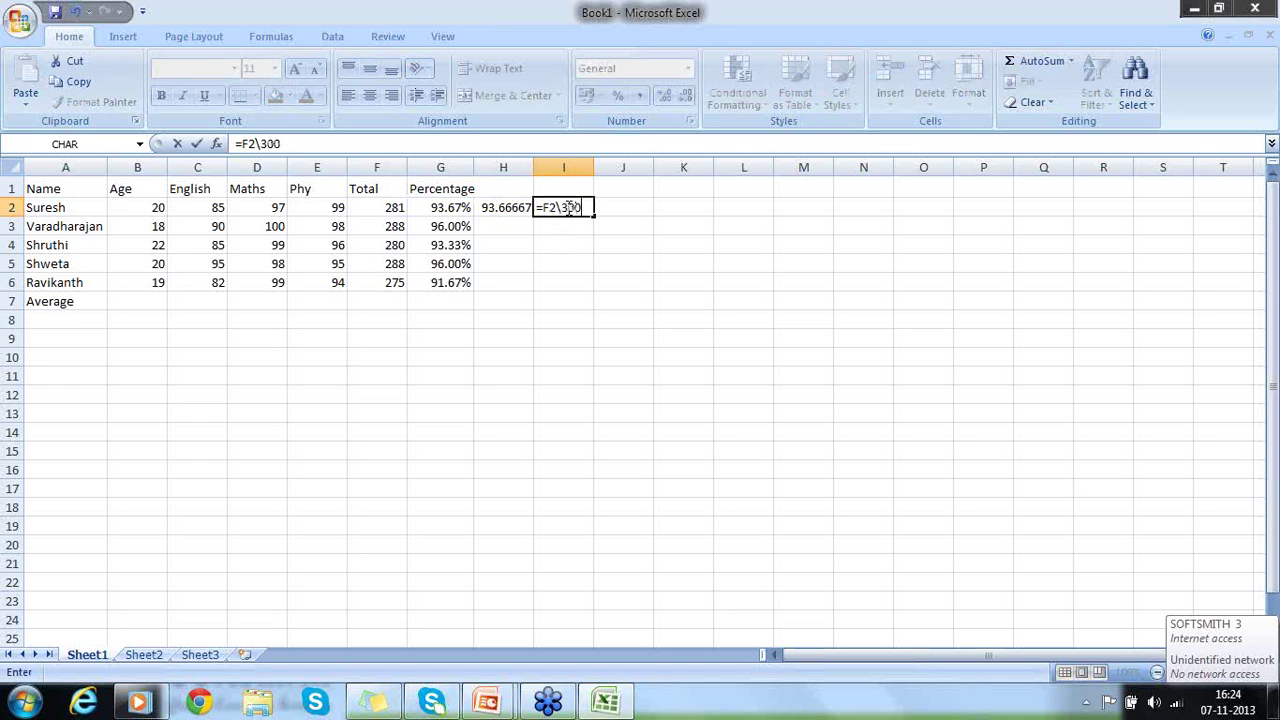
key("Return")
left_click(566, 207)
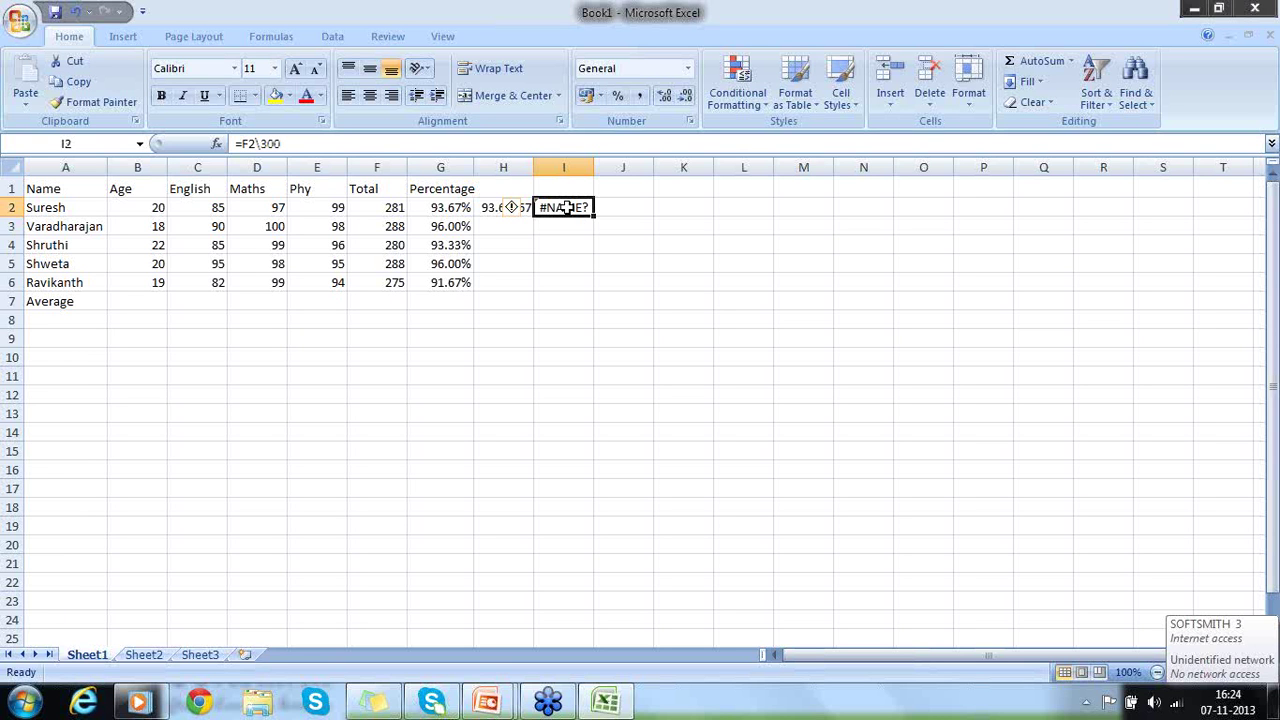
key("Delete")
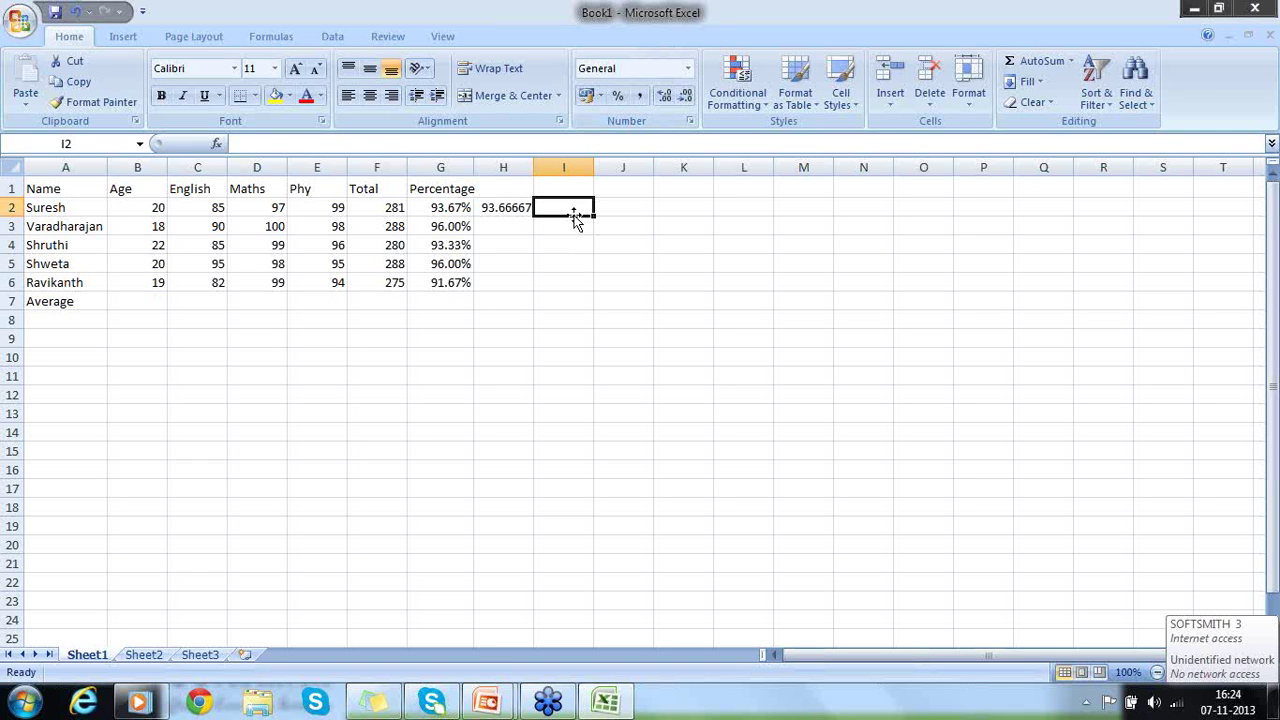
- Enter =F2\300 in the empty cell I2, referencing the first student's Total
type("=")
key("Left")
key("Left")
key("Left")
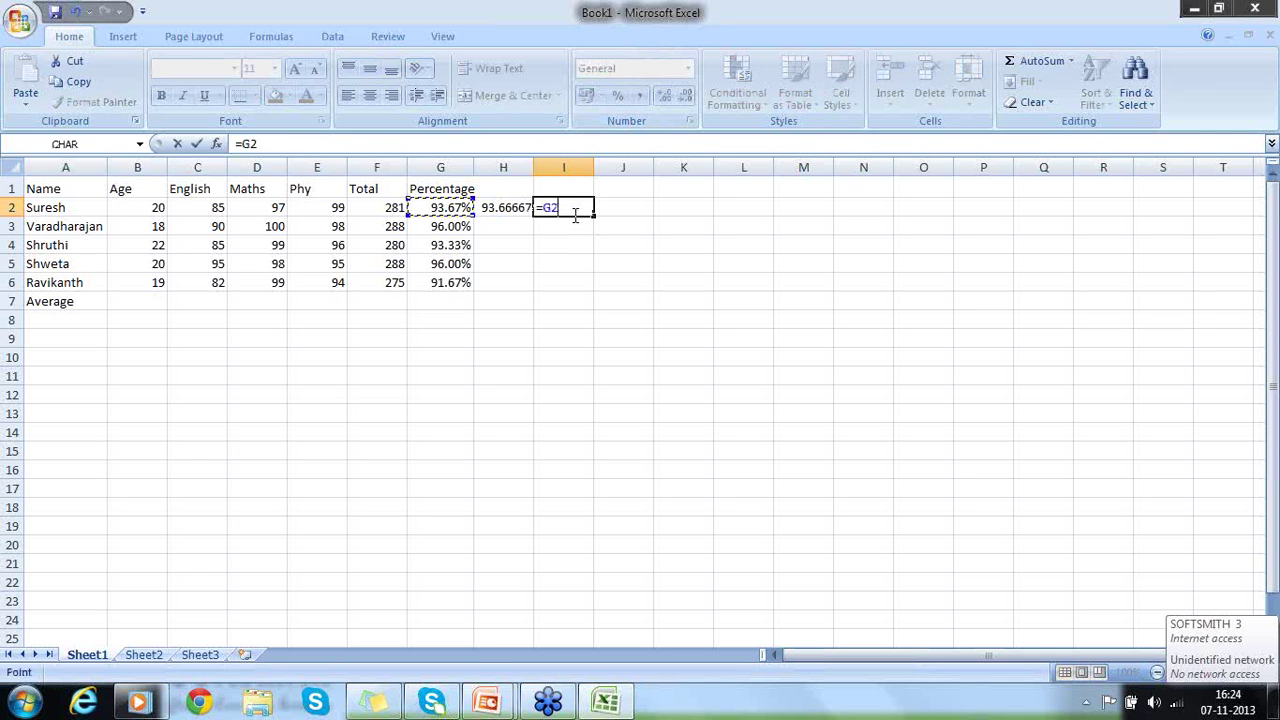
type("/l00")
key("Return")
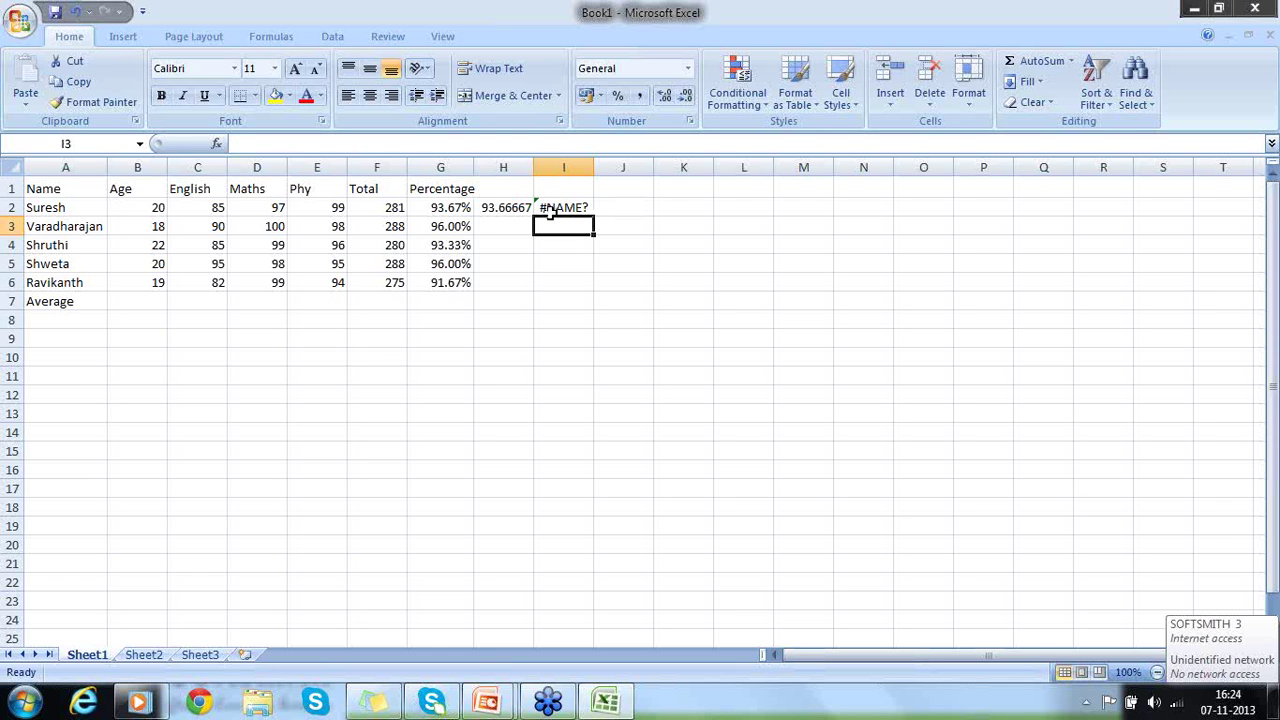
- Enter #Name in cell I3, compare its content with I2's formula, and view the error explanation for I2
type("#Name")
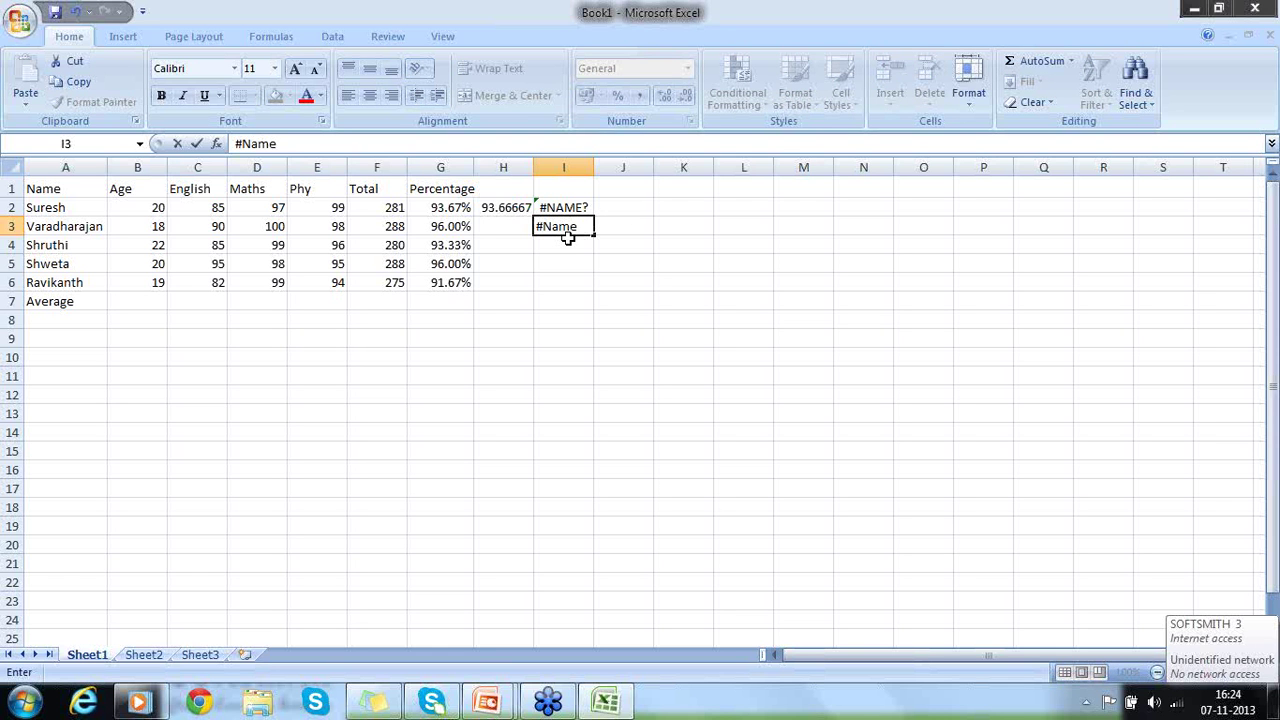
key("Return")
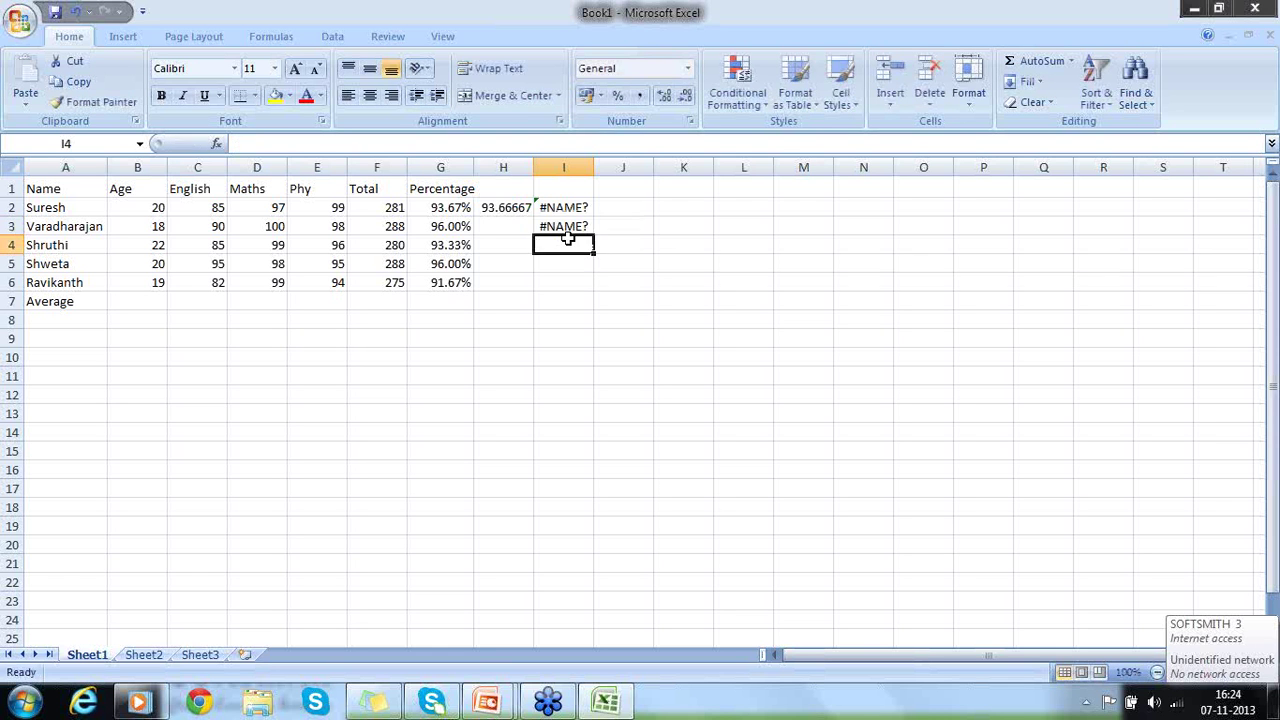
left_click(555, 225)
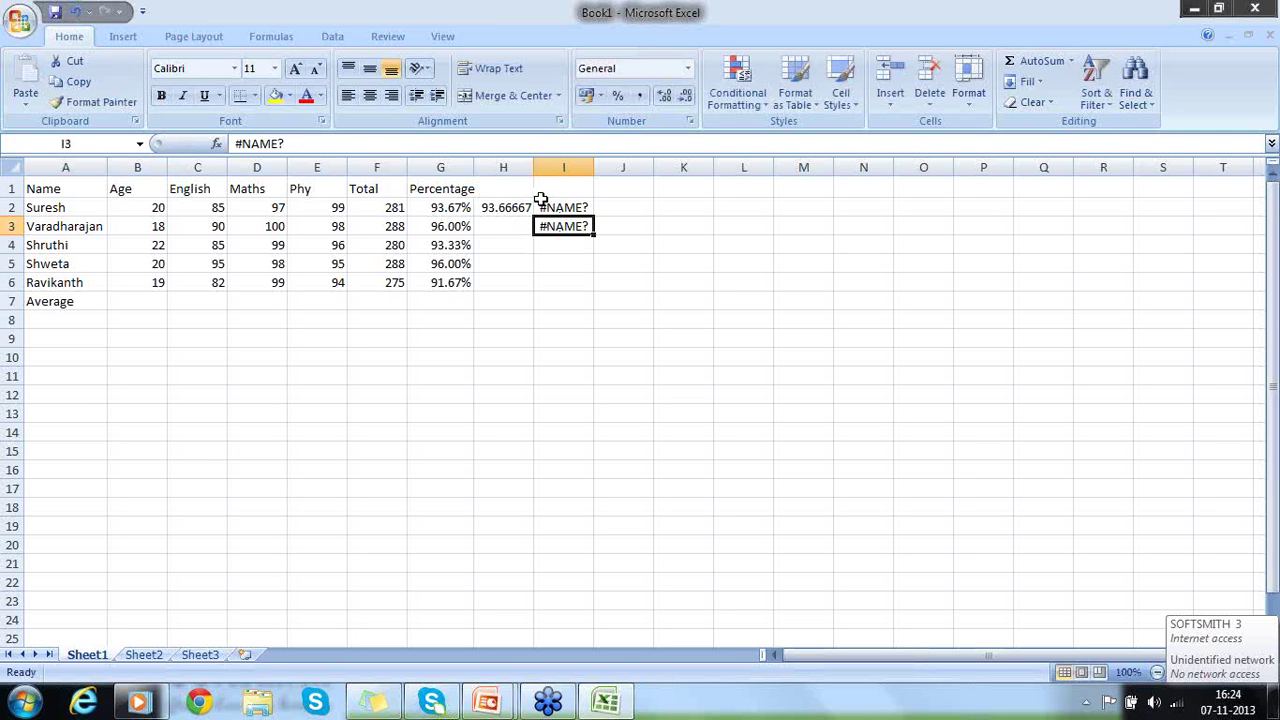
left_click(541, 204)
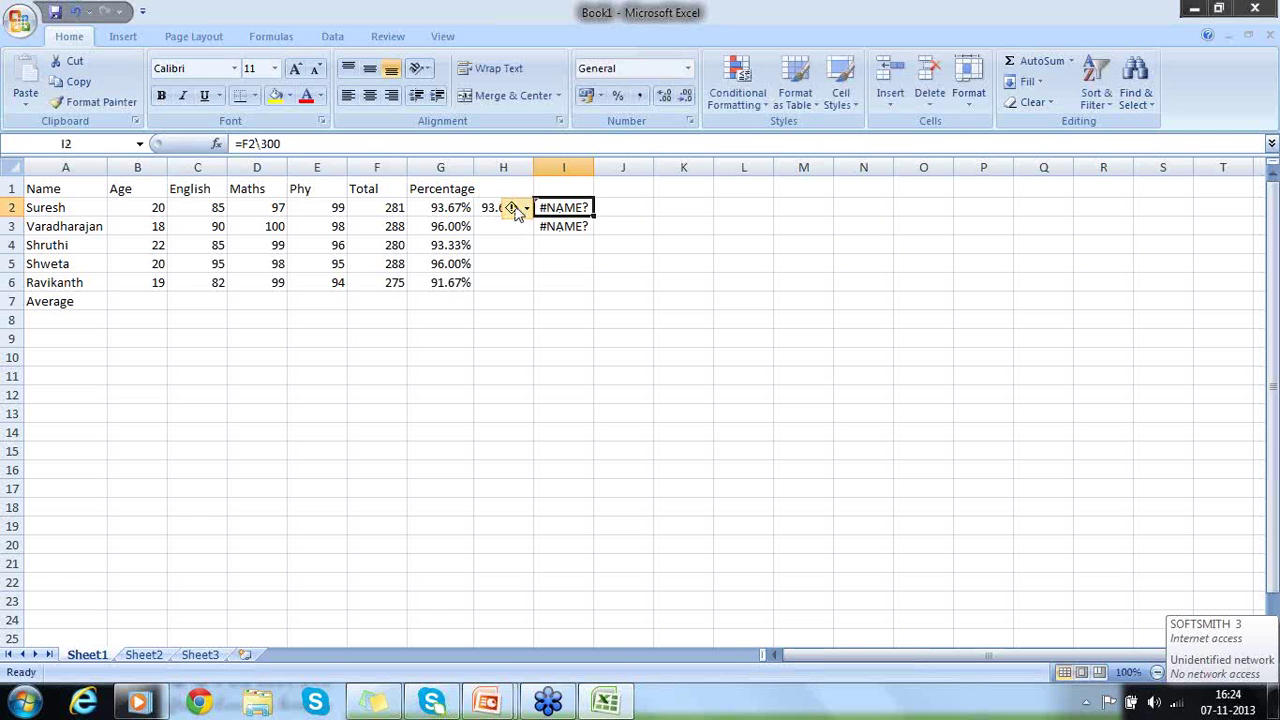
mouse_move(513, 210)
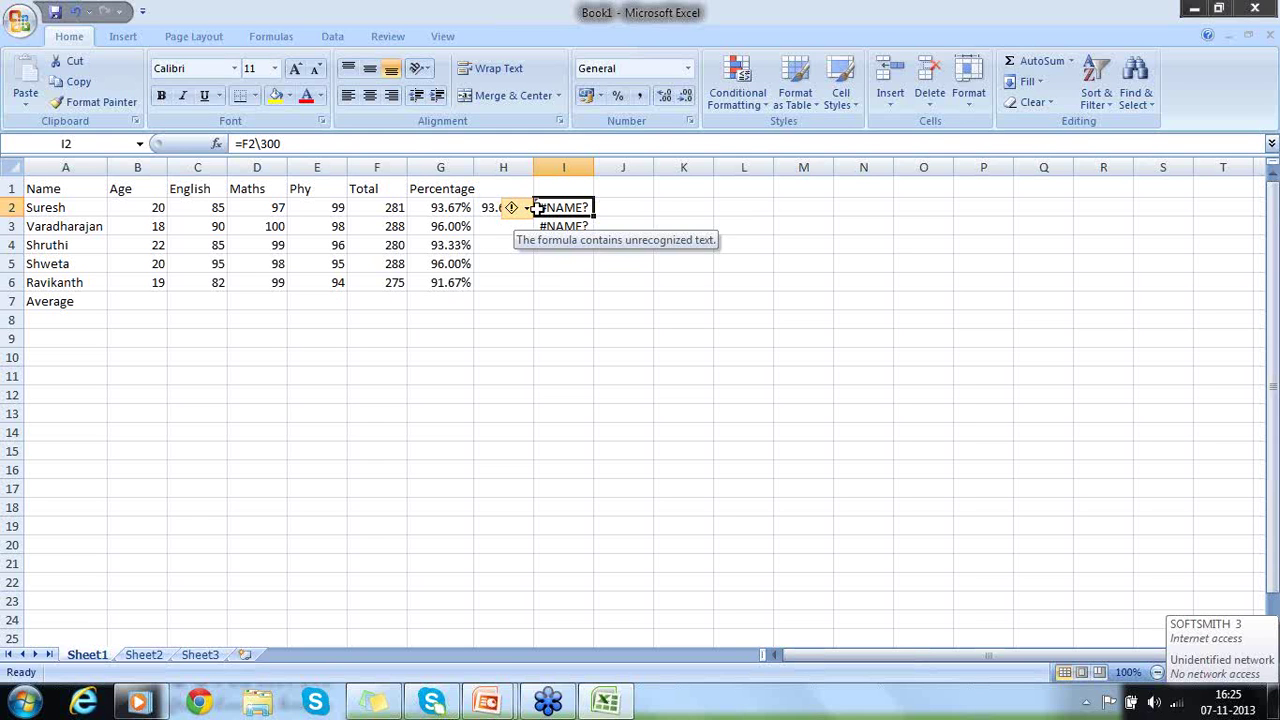
- Clear the test entries from cells I3 and I2
left_click(576, 224)
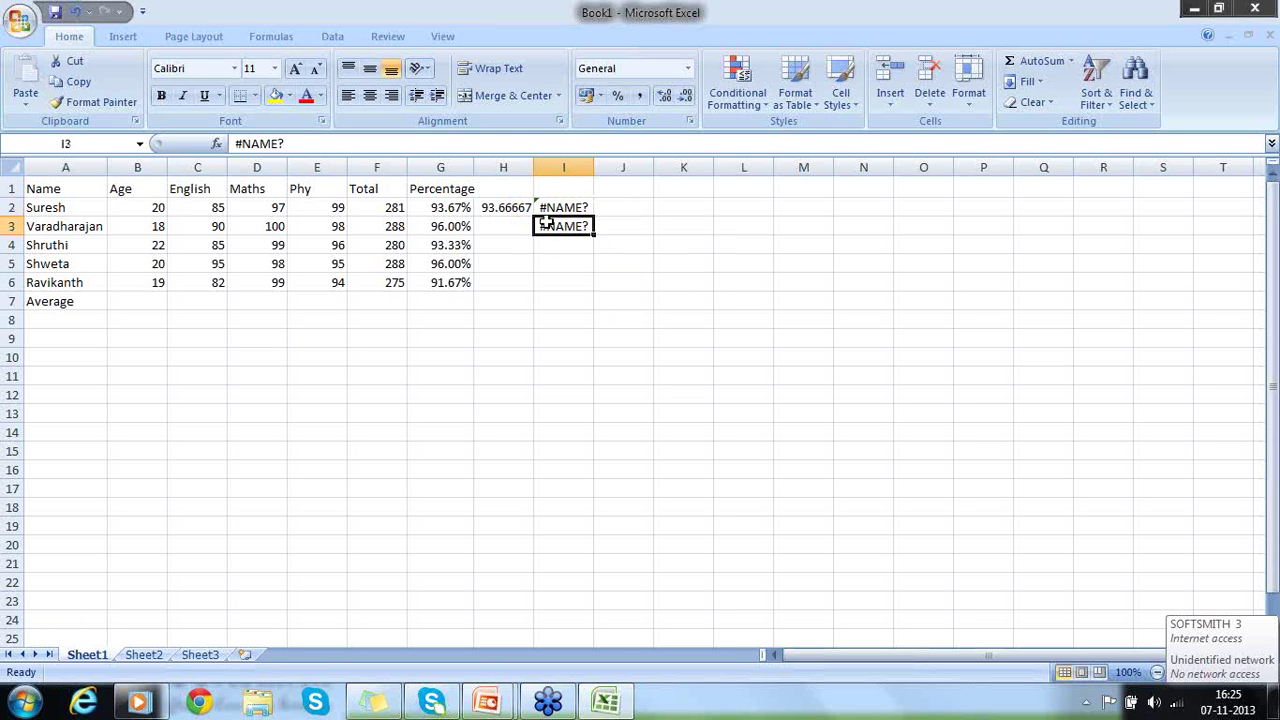
key("Delete")
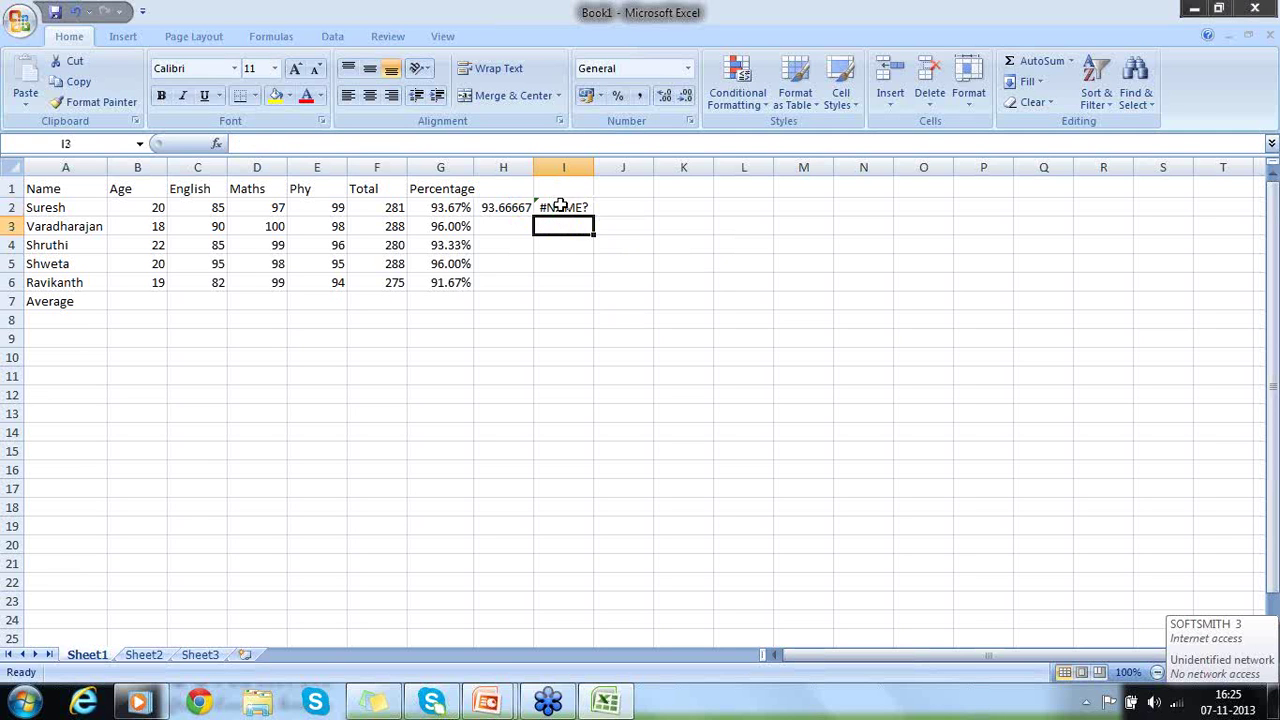
left_click(560, 206)
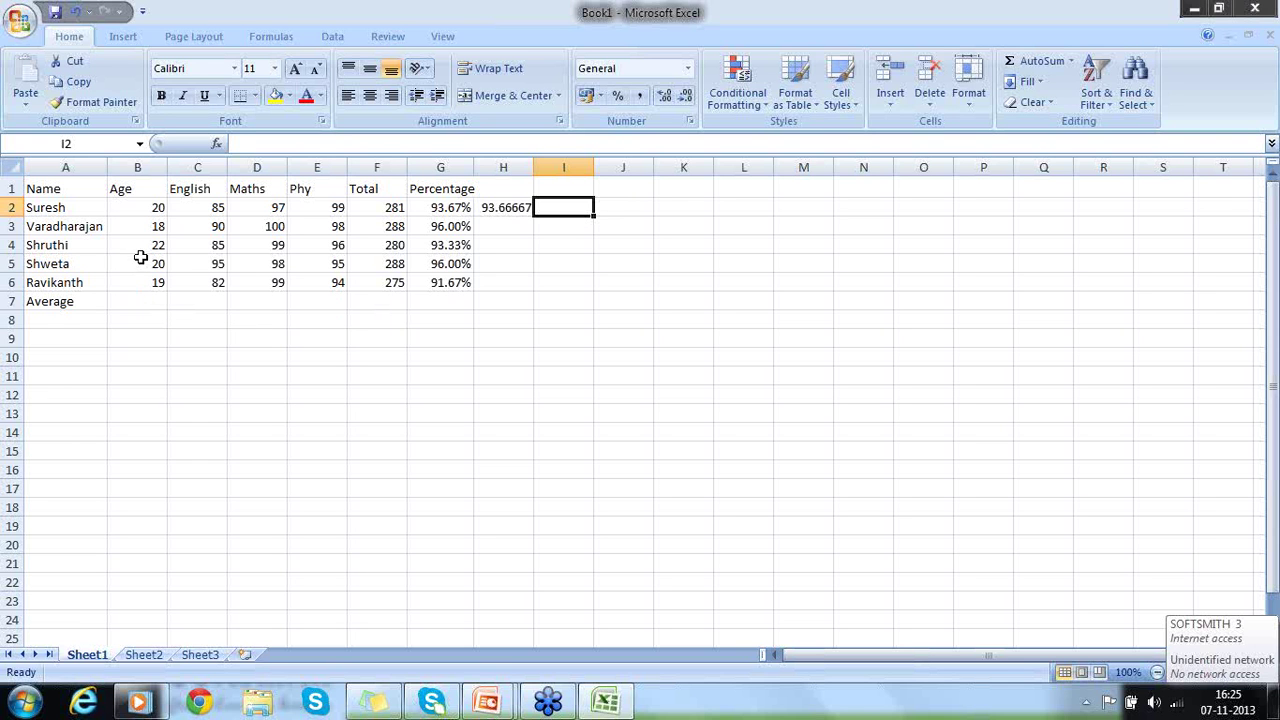
- Select the Age values in B2:B6 and move to cell B7 in the Average row
left_click_drag(142, 209, 148, 287)
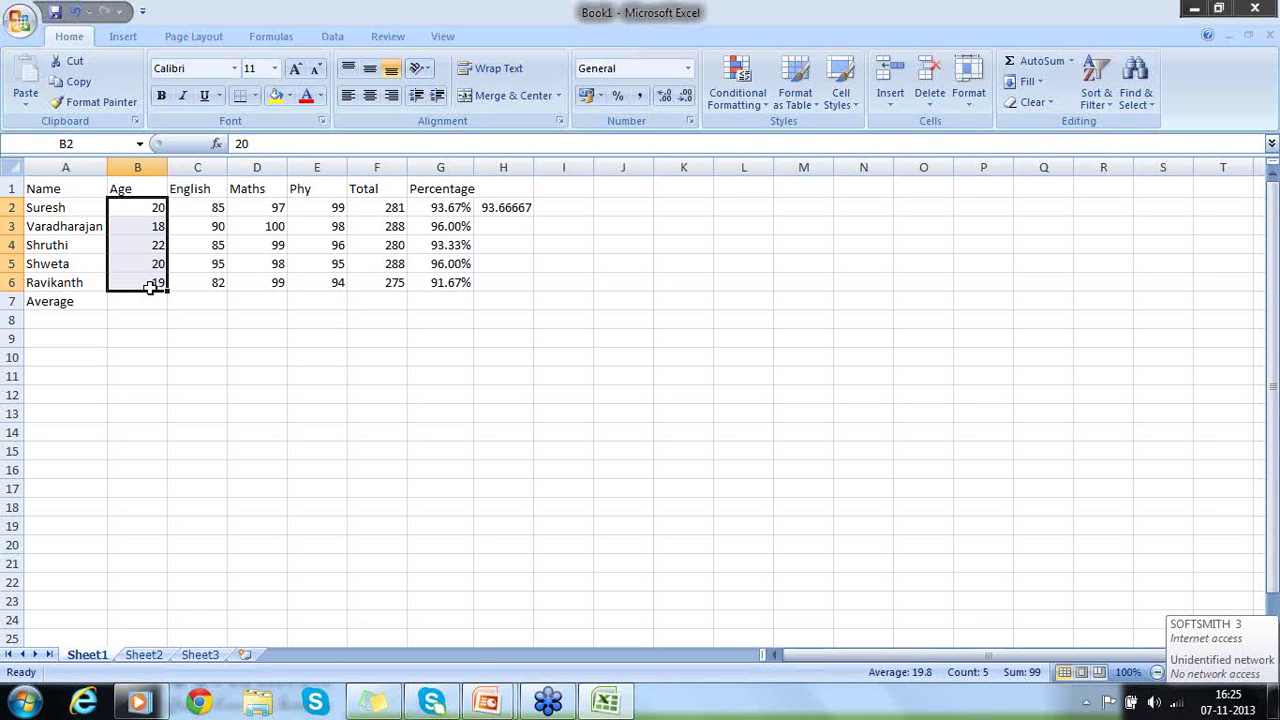
key("Down")
key("Down")
key("Down")
key("Down")
key("Down")
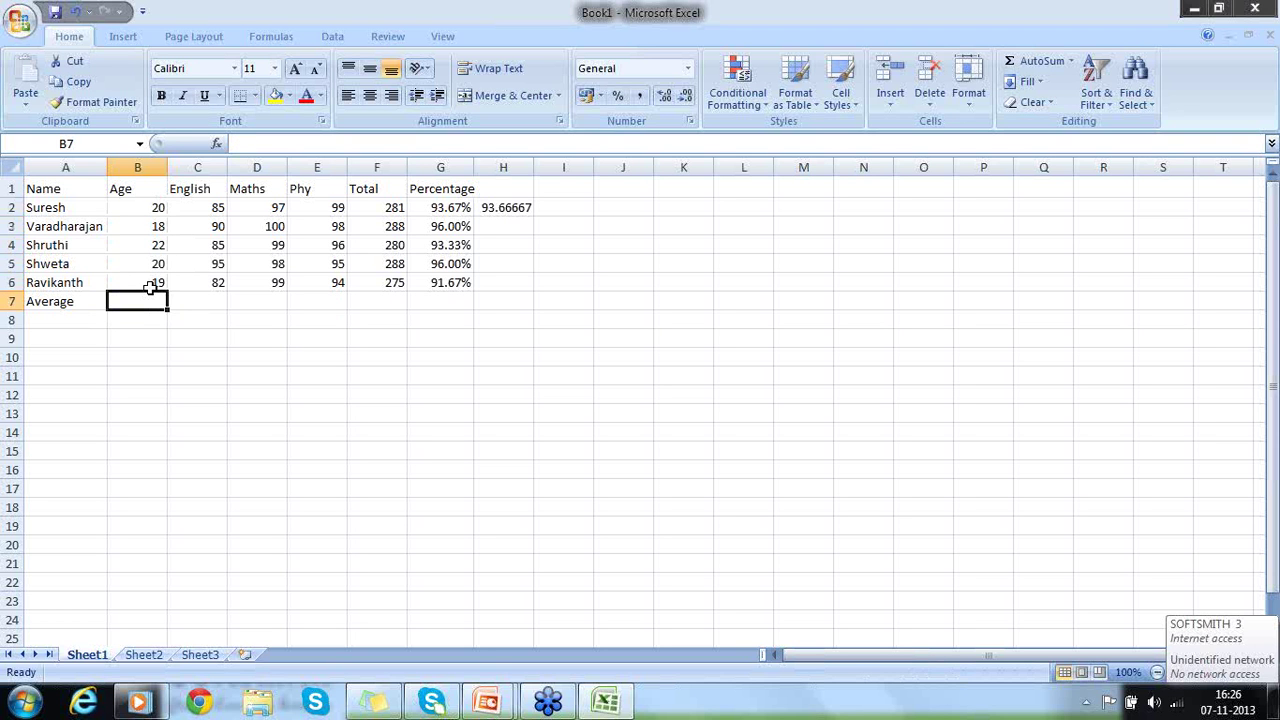
- Start a formula in cell B7, view the most recently used functions in the Insert Function dialog, and cancel
type("=")
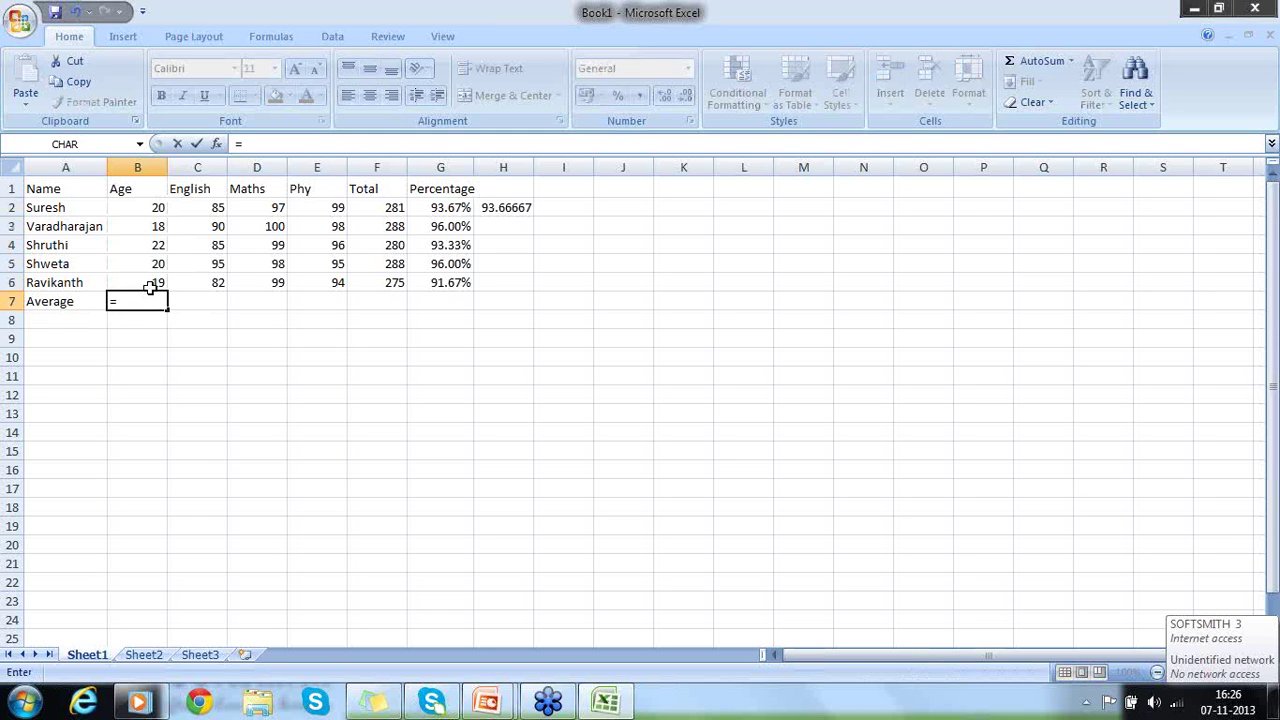
left_click(217, 144)
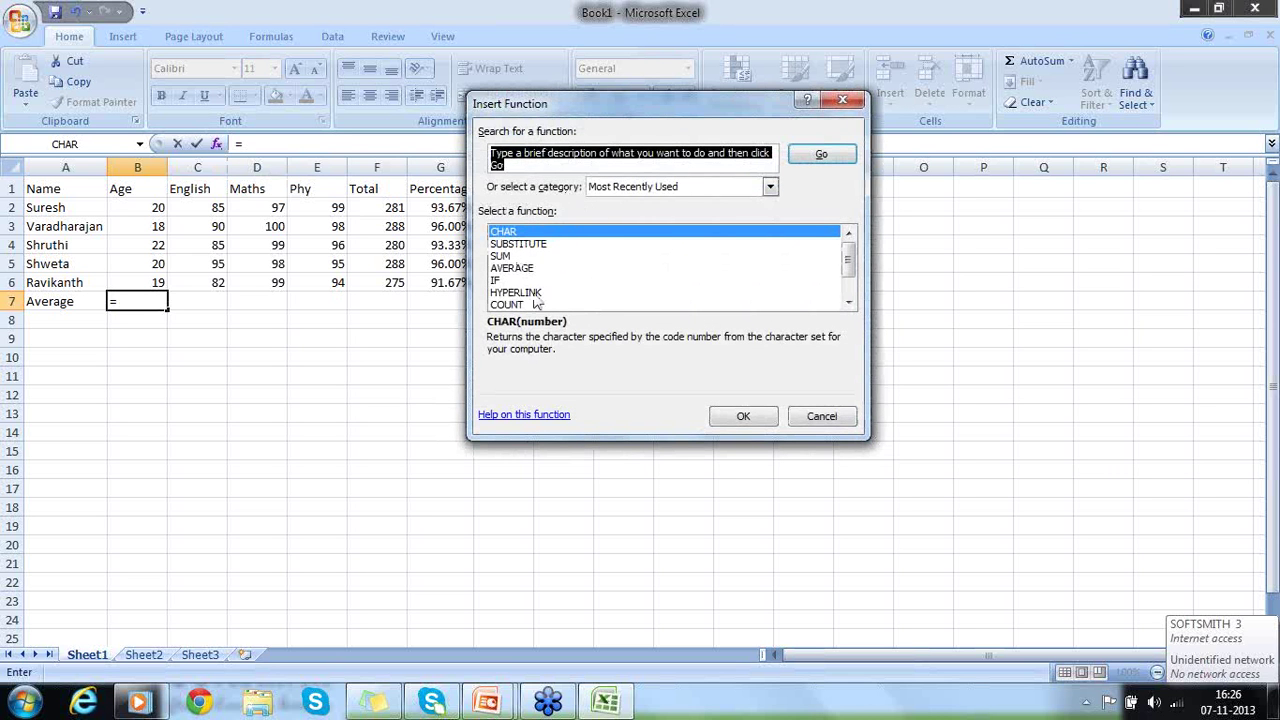
left_click(801, 416)
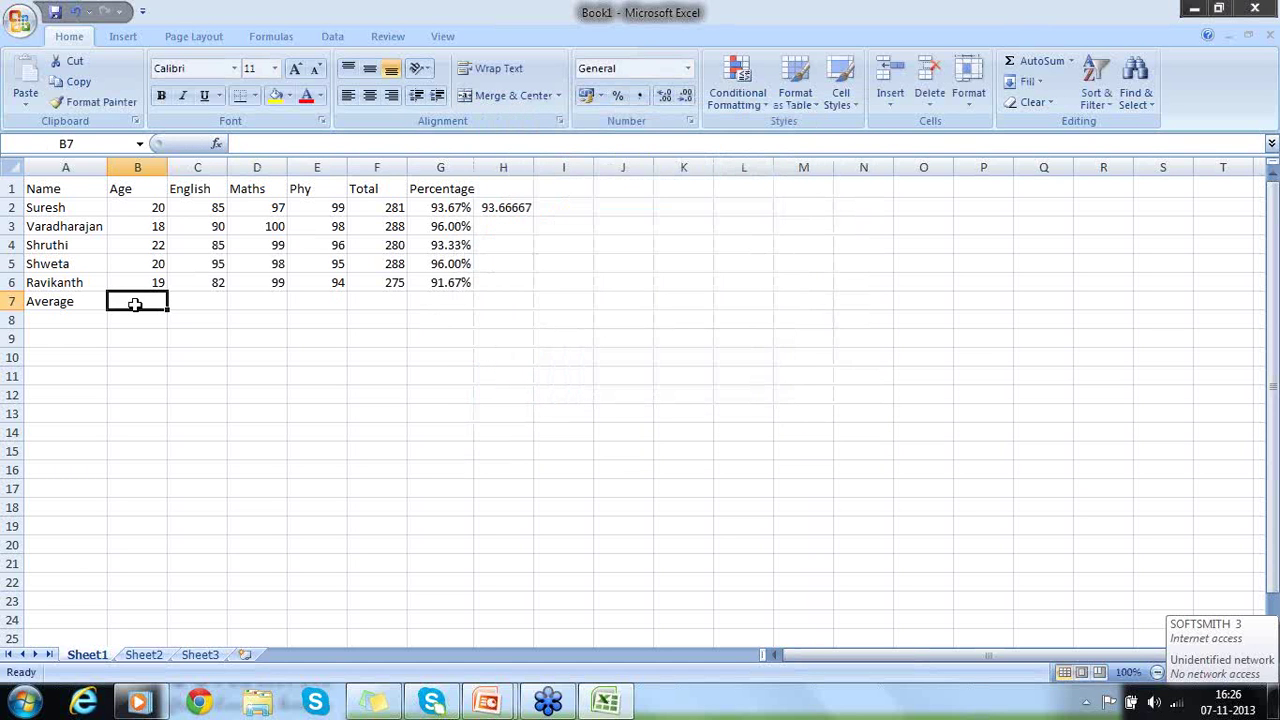
- Look up Average in the Insert Function dialog for cell B7, view the AVERAGE description, and cancel
left_click(218, 145)
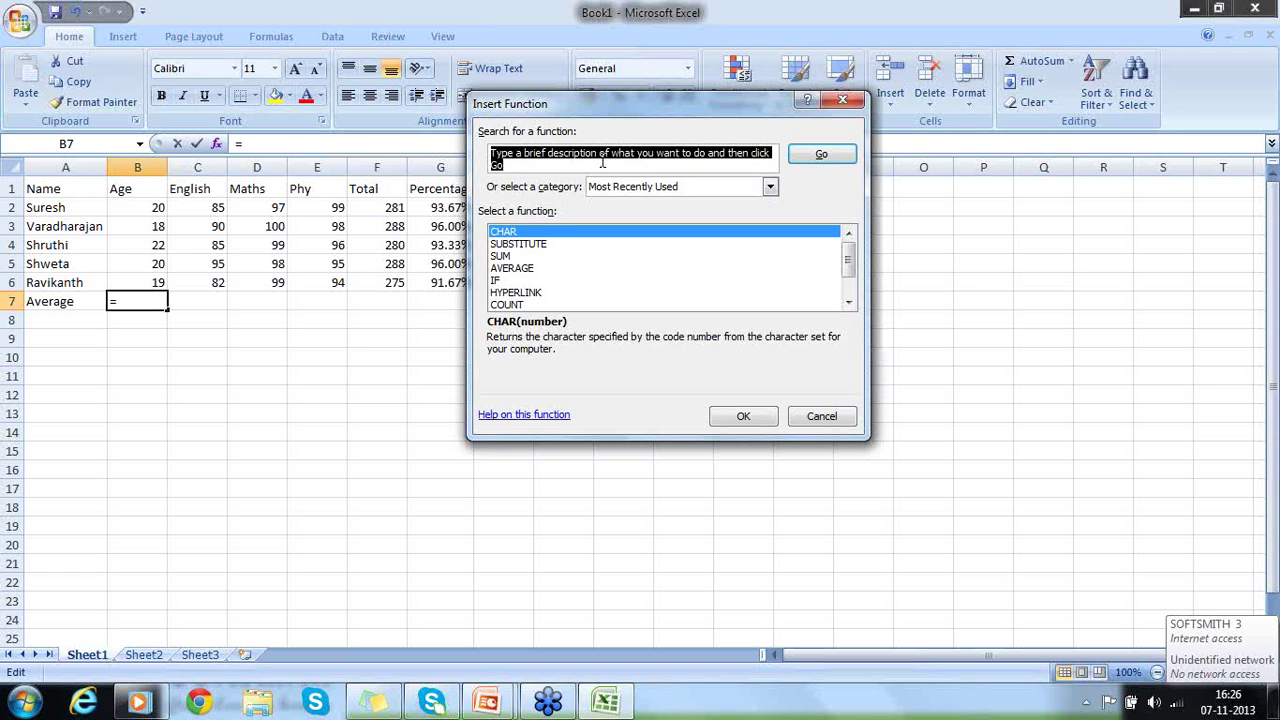
type("Average")
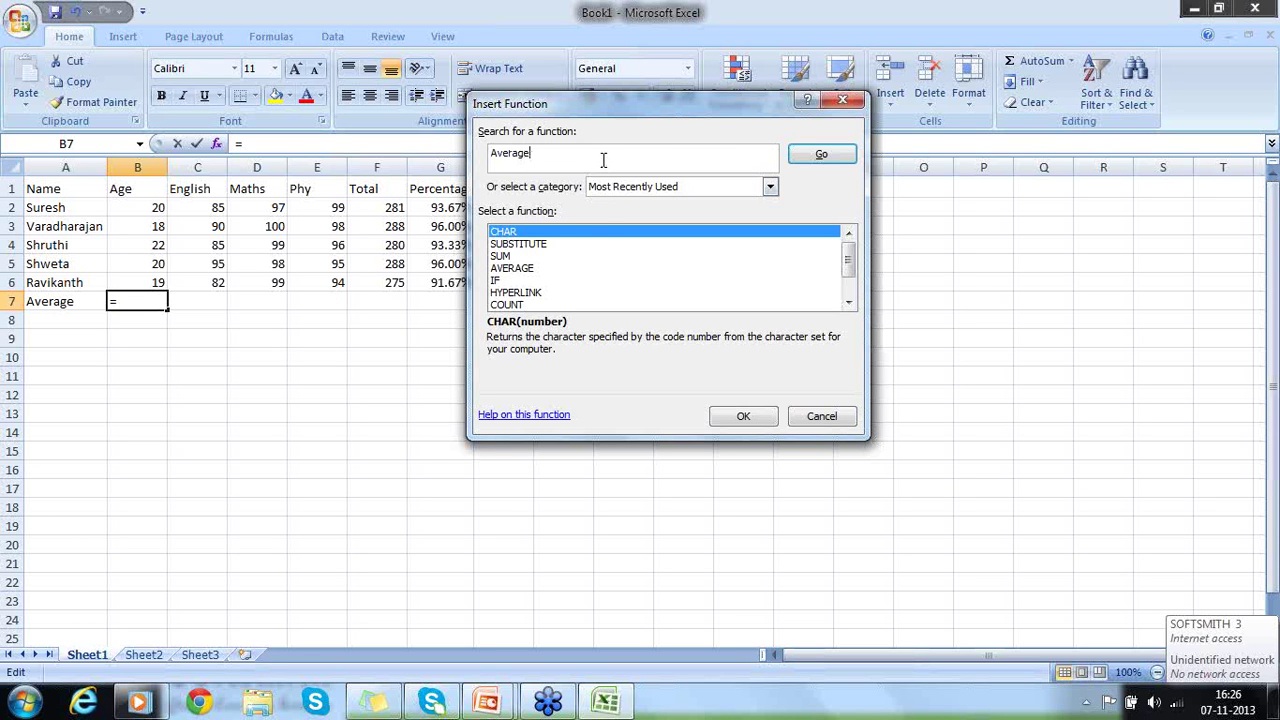
left_click(533, 270)
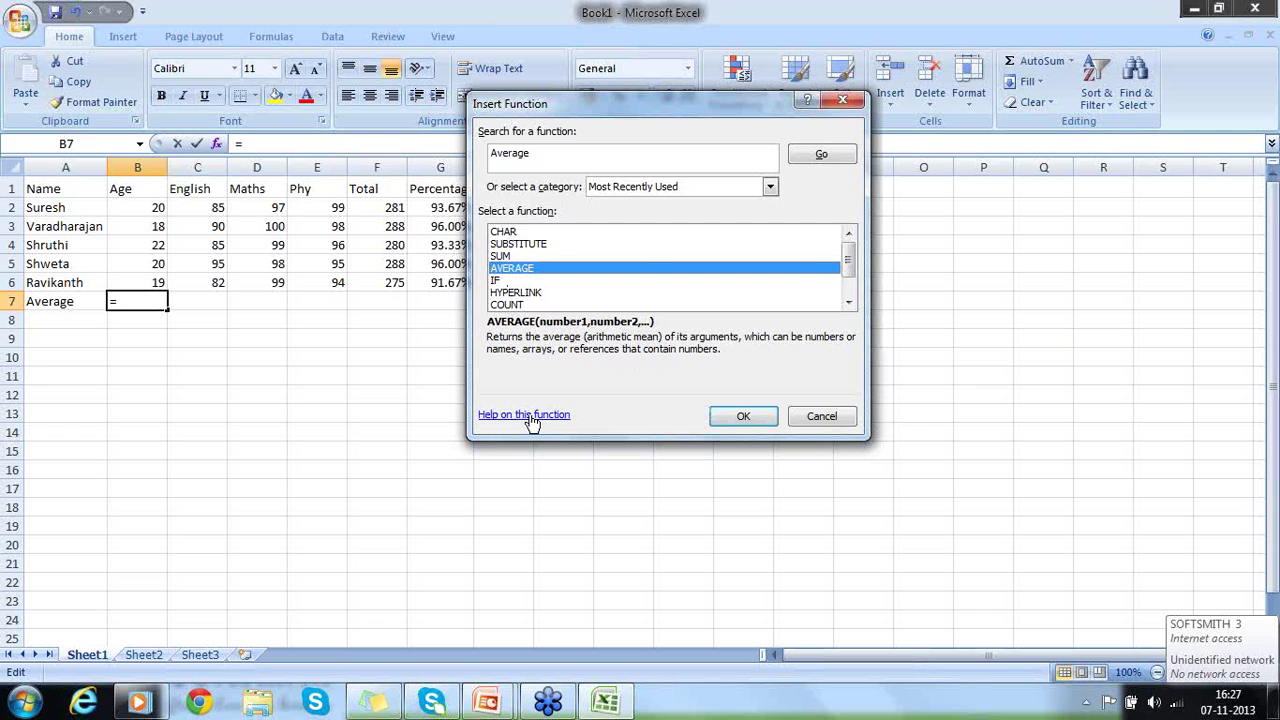
left_click(826, 416)
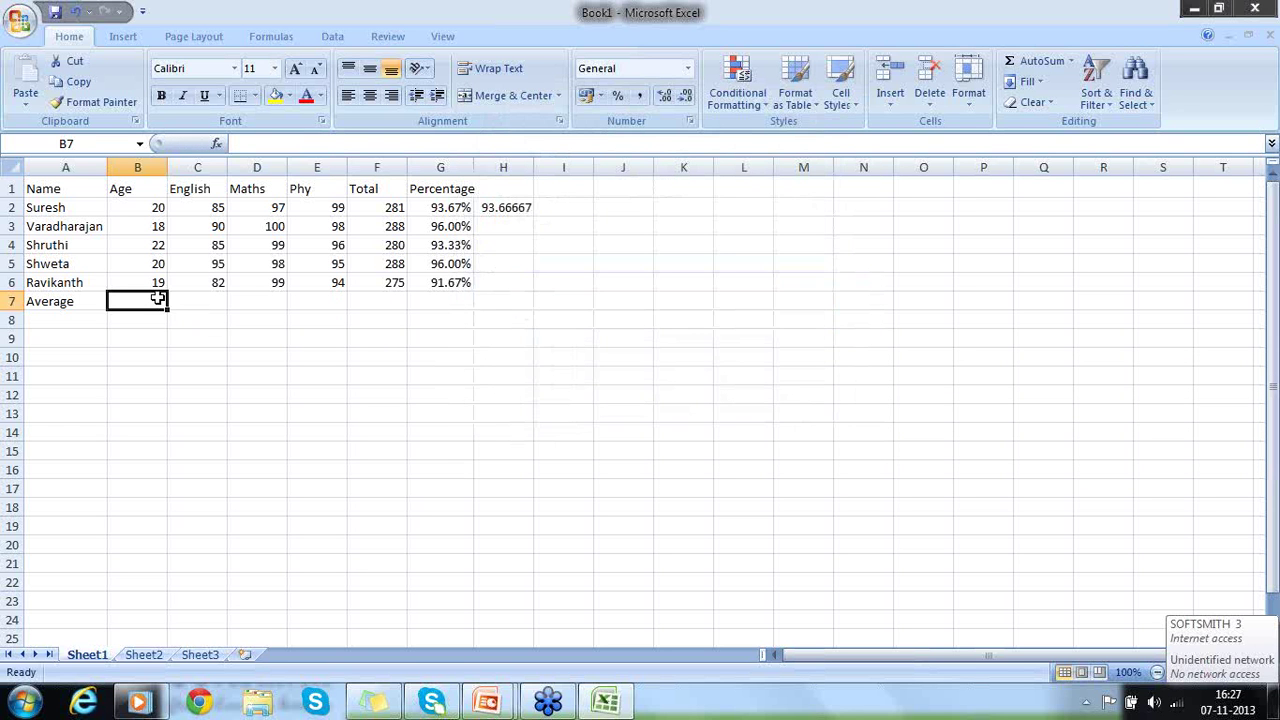
- Enter the formula =AVERAGE(B6,B5,B4,B3,B2) in cell B7, adding each Age cell as a separate argument
type("=Averag")
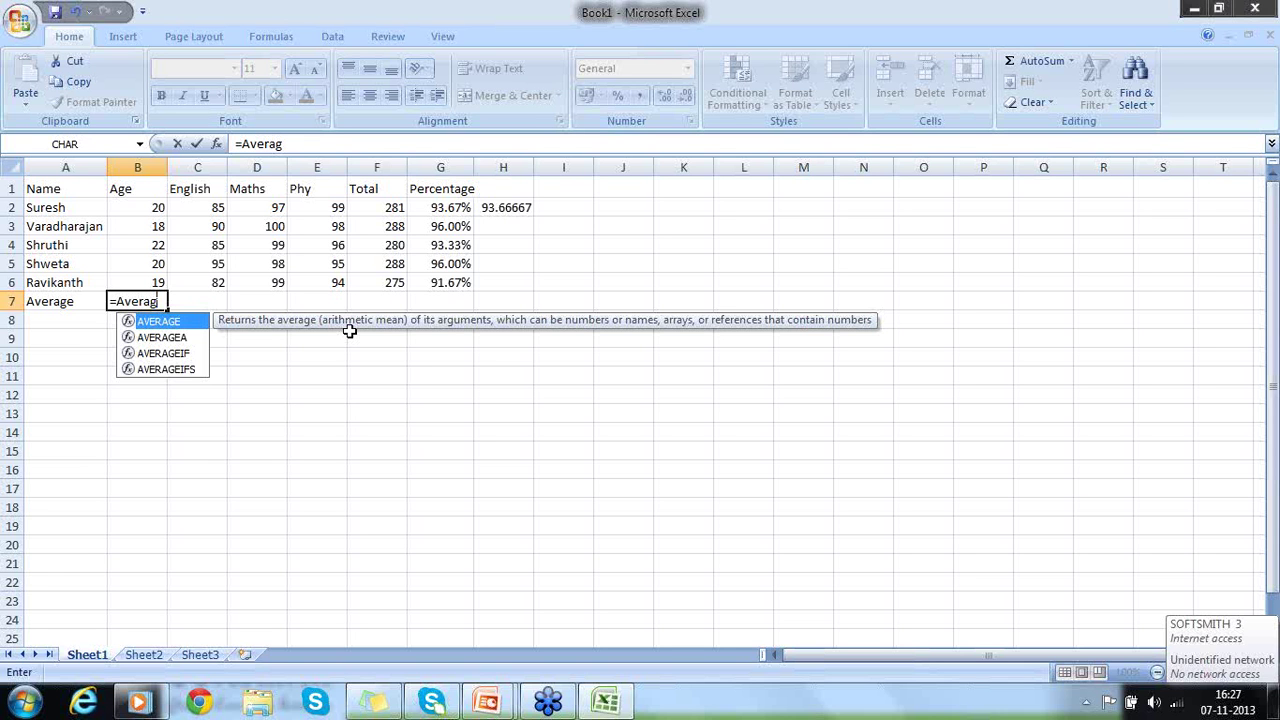
type("e(")
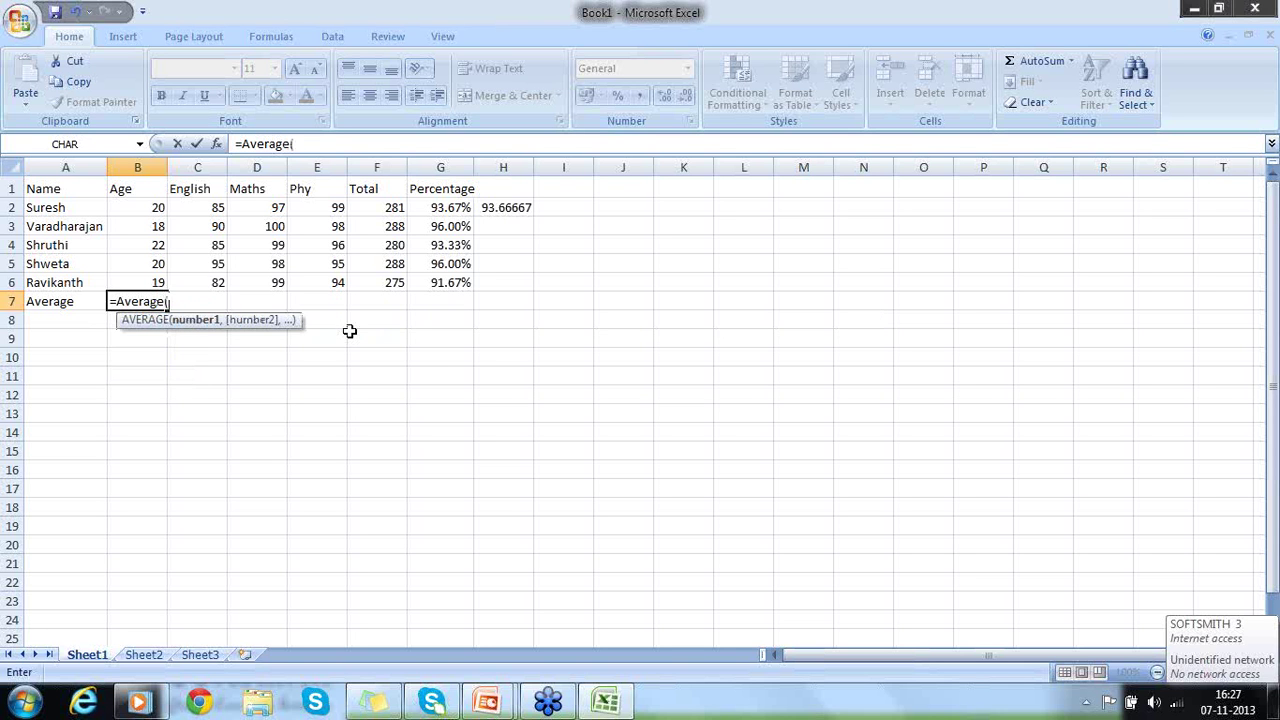
key("Up")
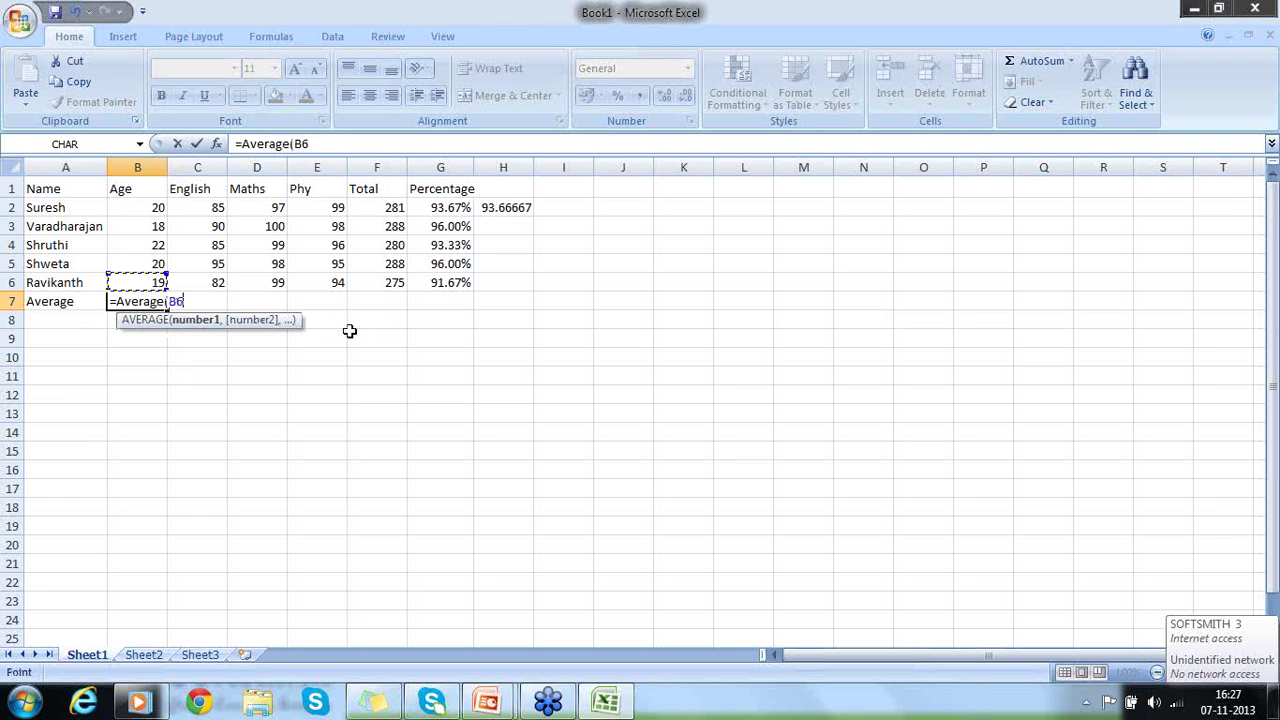
type(",")
key("Up")
key("Up")
type(",")
key("Up")
key("Up")
key("Up")
type(",")
key("Up")
key("Up")
key("Up")
key("Up")
key("Up")
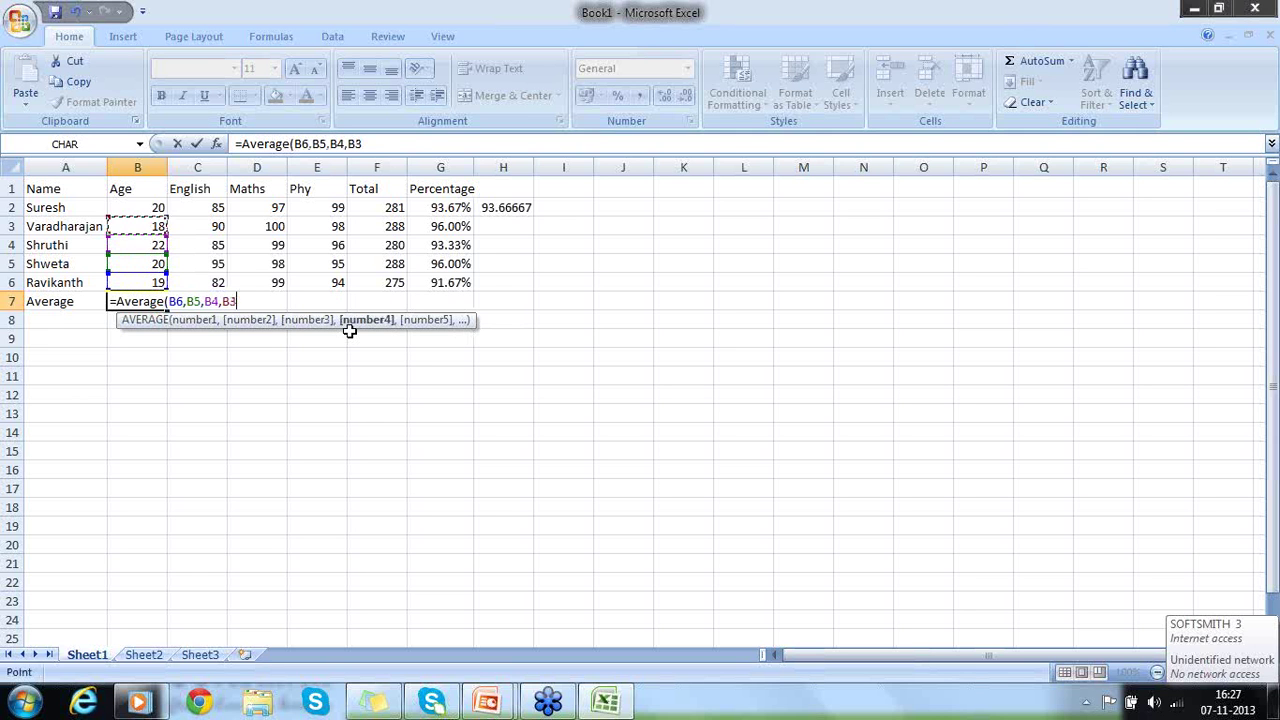
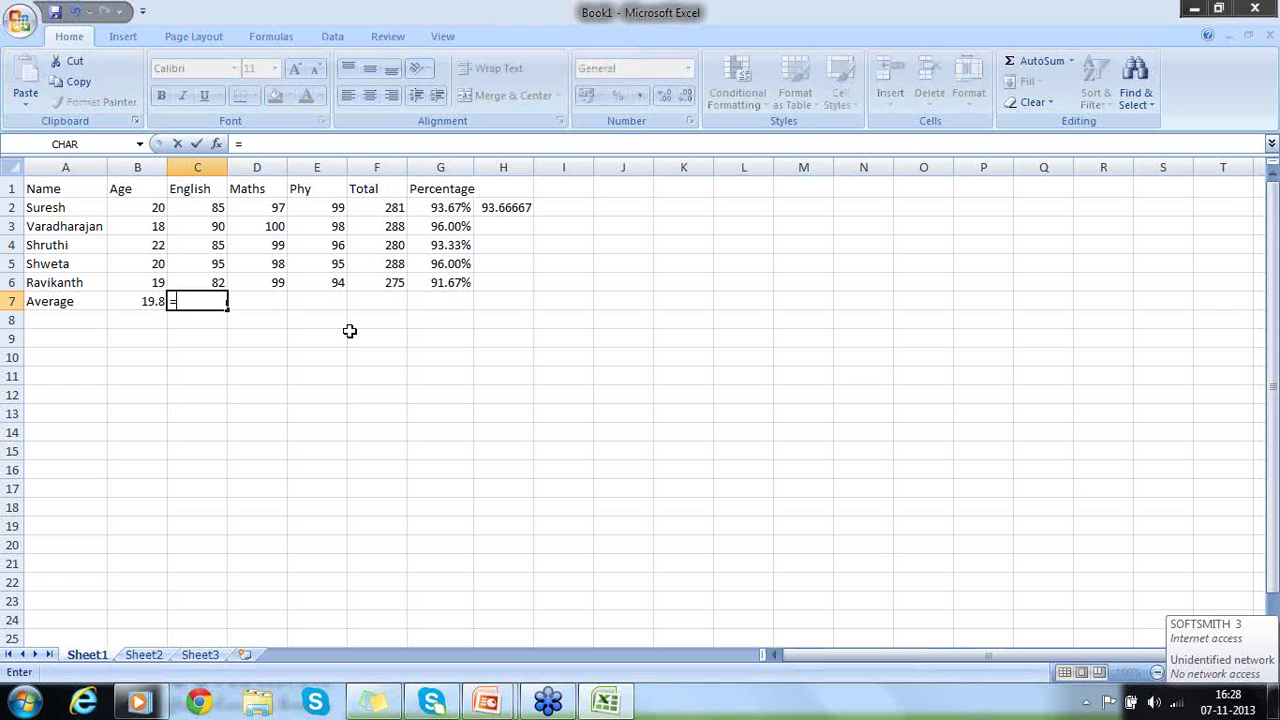
- Cancel the started formula in C7 and average the English marks C2:C6 there with AutoSum's Average function
key("Escape")
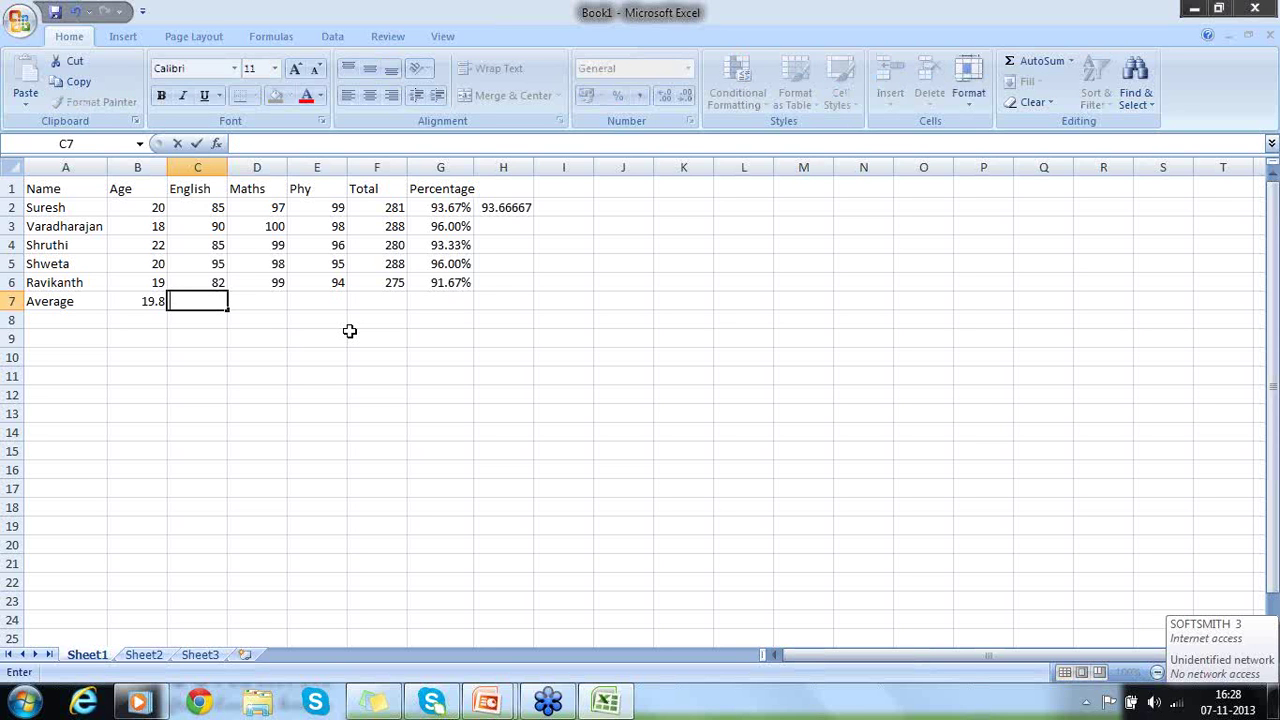
key("Escape")
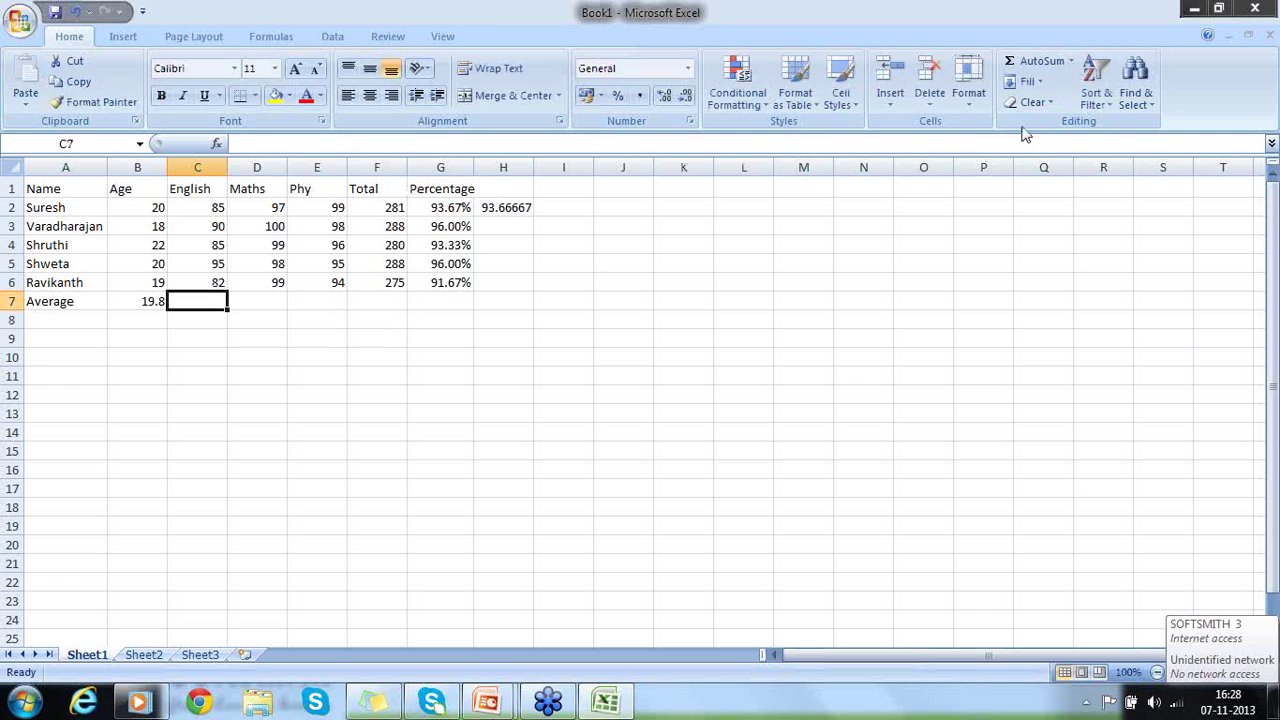
left_click(334, 40)
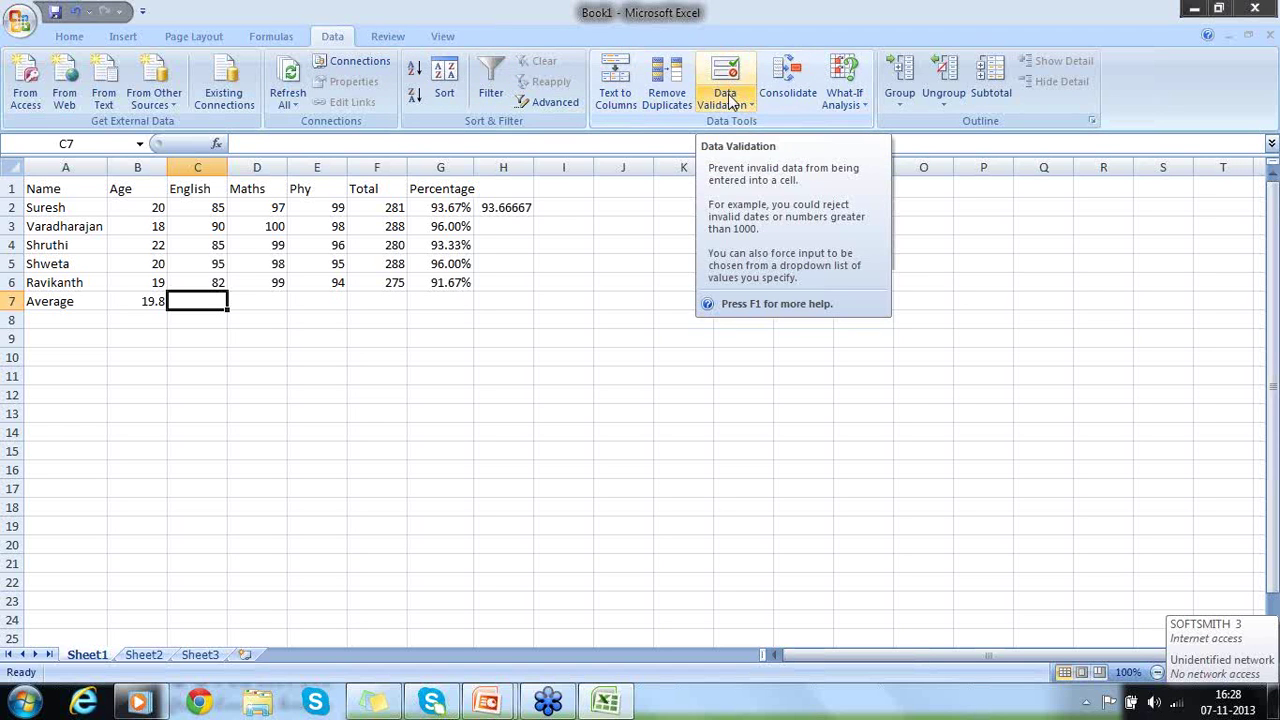
left_click(268, 37)
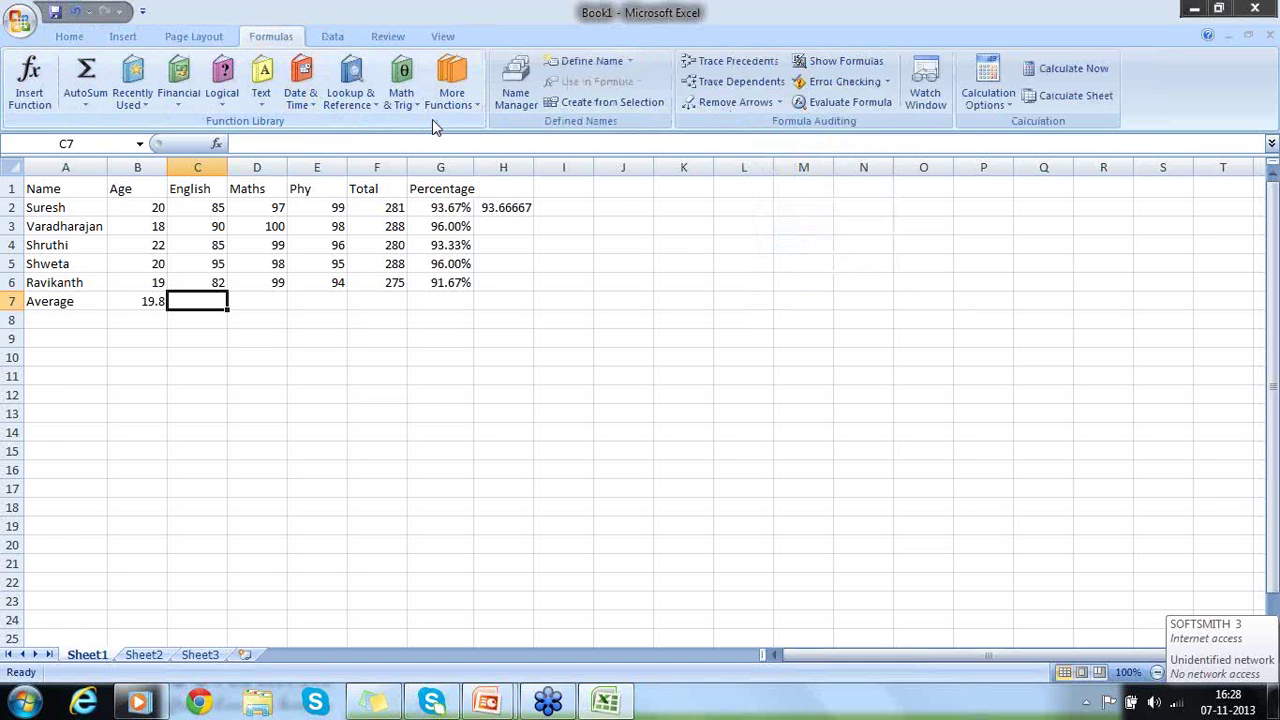
left_click(70, 37)
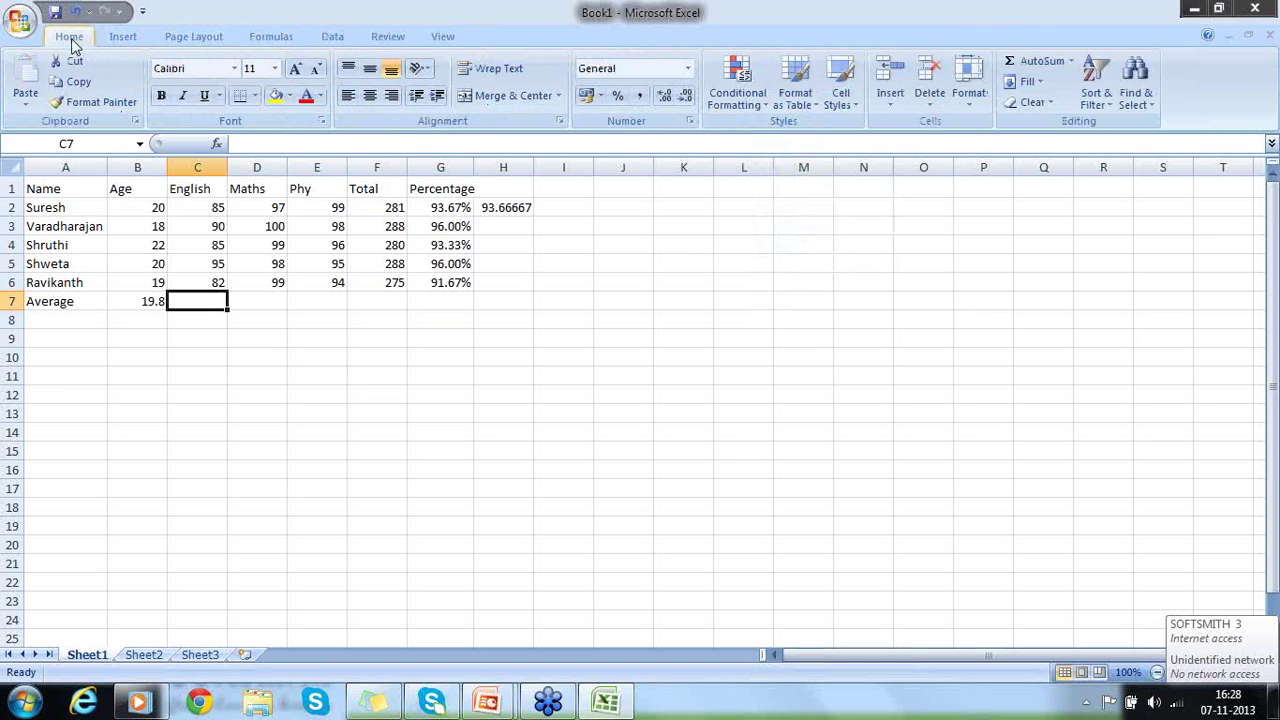
left_click(270, 37)
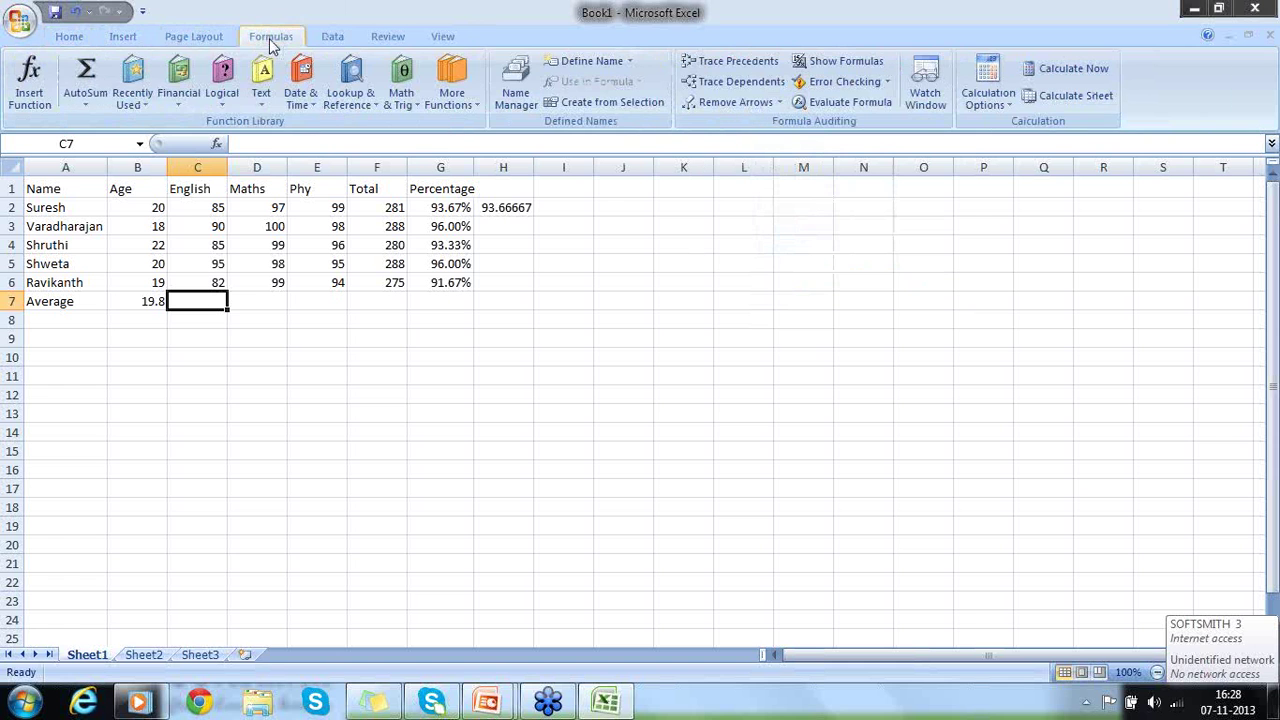
left_click(88, 105)
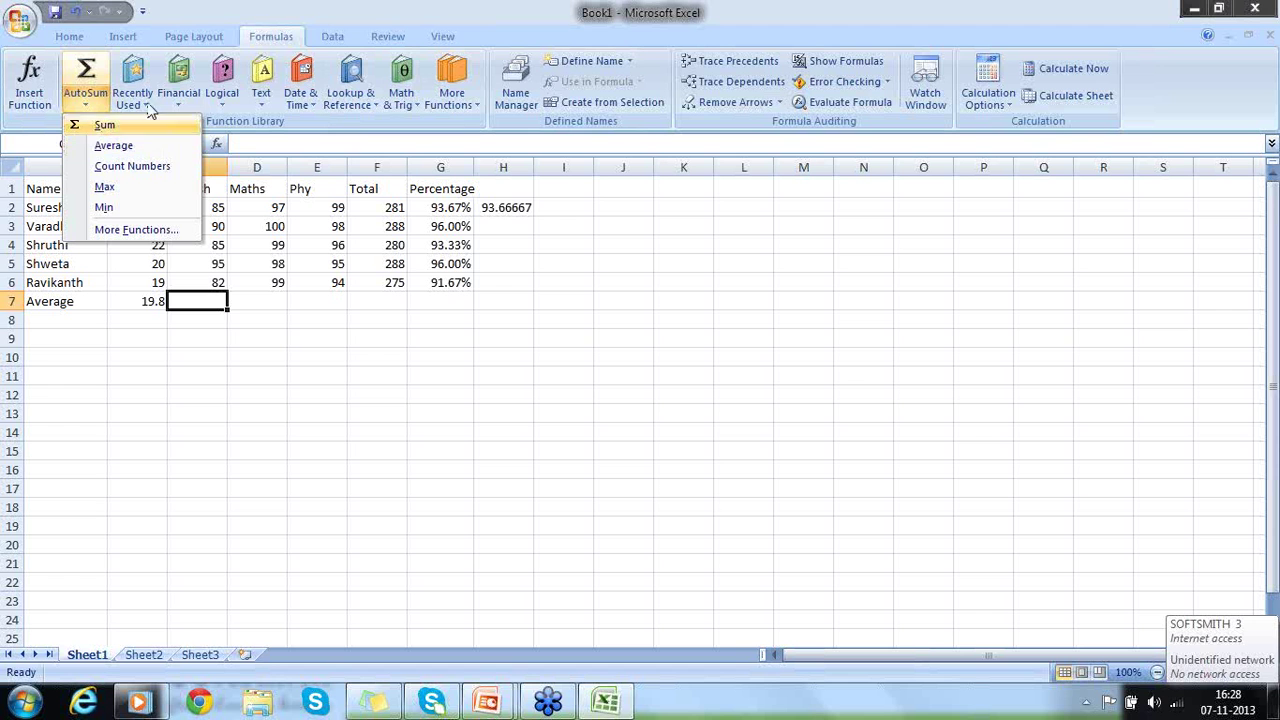
left_click(128, 147)
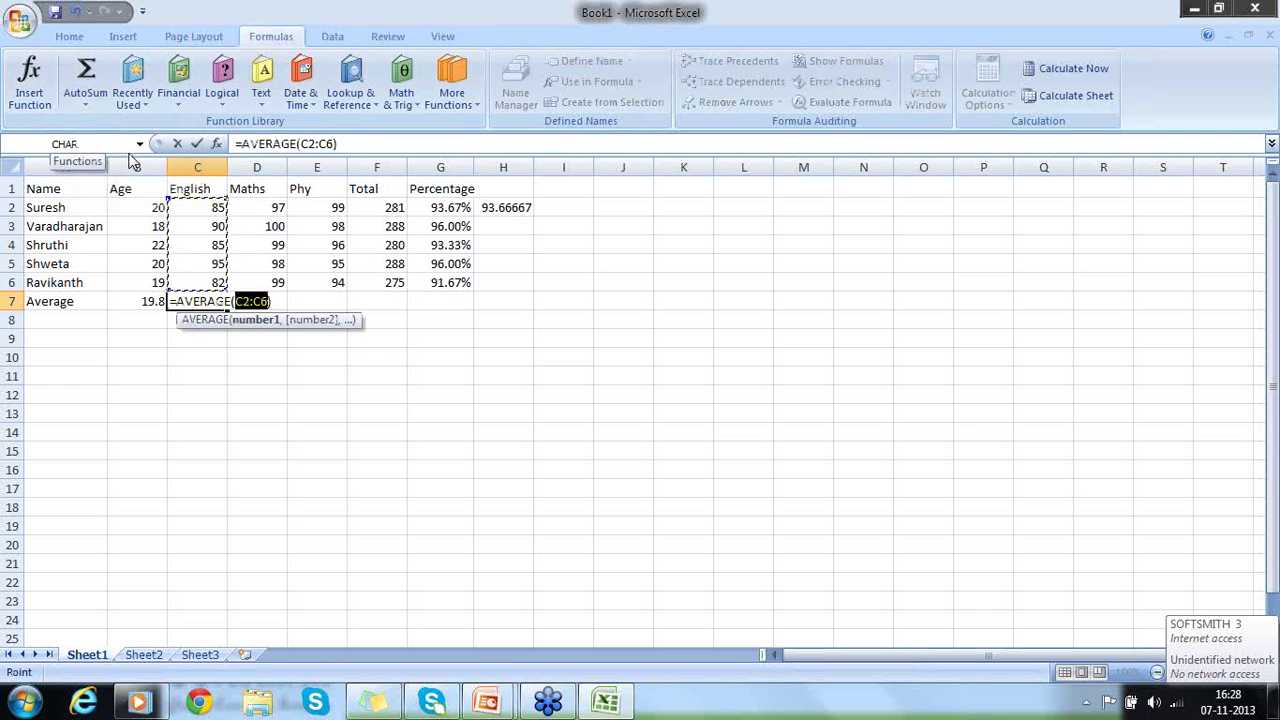
key("Return")
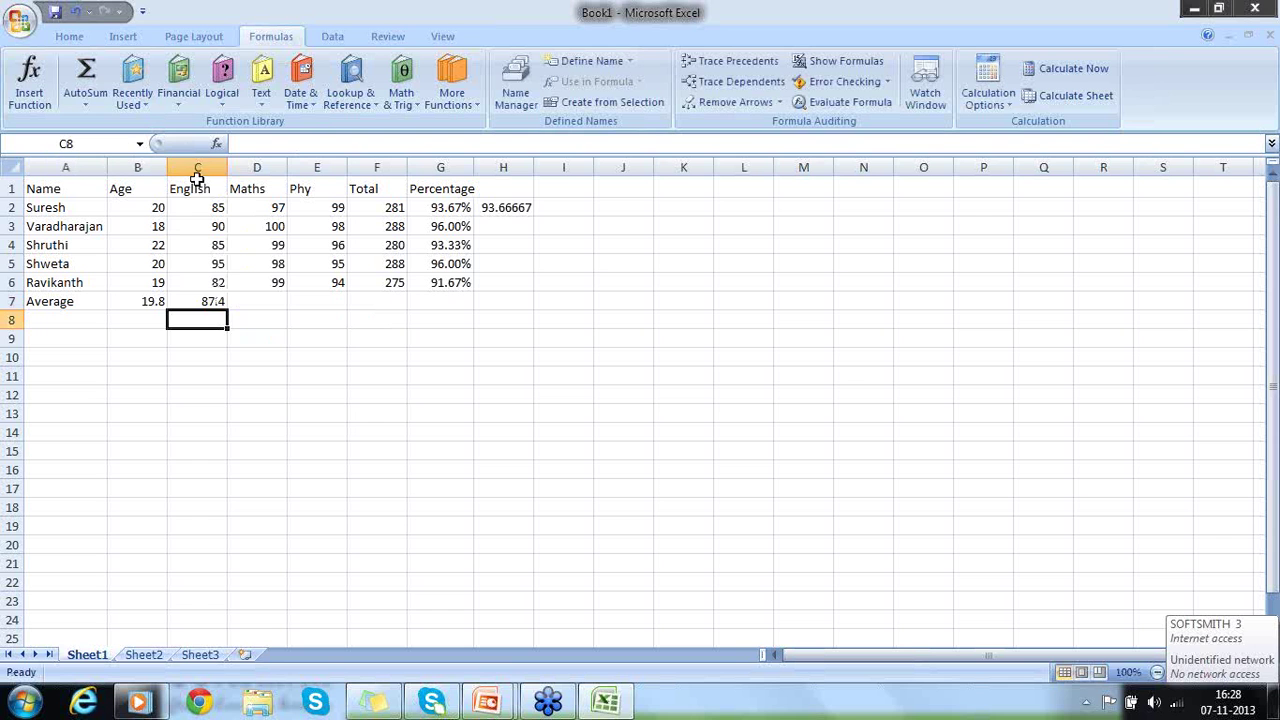
- Compare the average formulas in B7 and C7, highlight C7's range argument, and leave the formula without saving edits
left_click(245, 300)
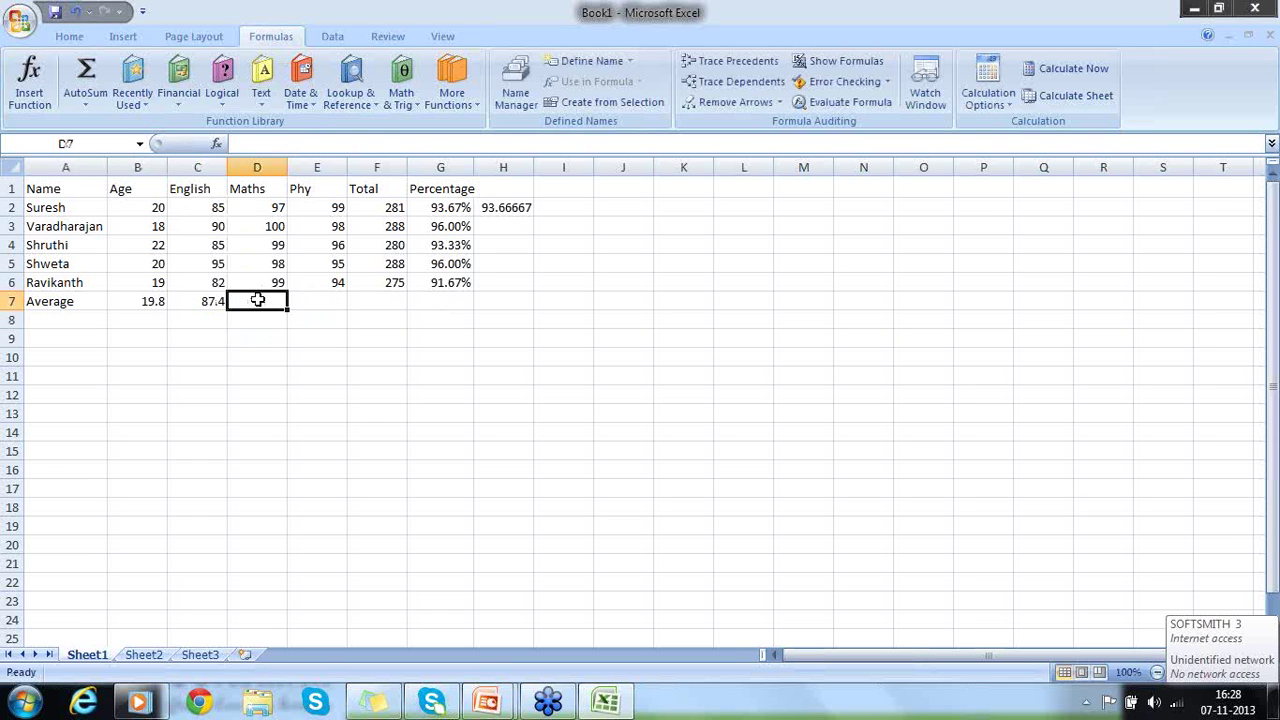
left_click(118, 302)
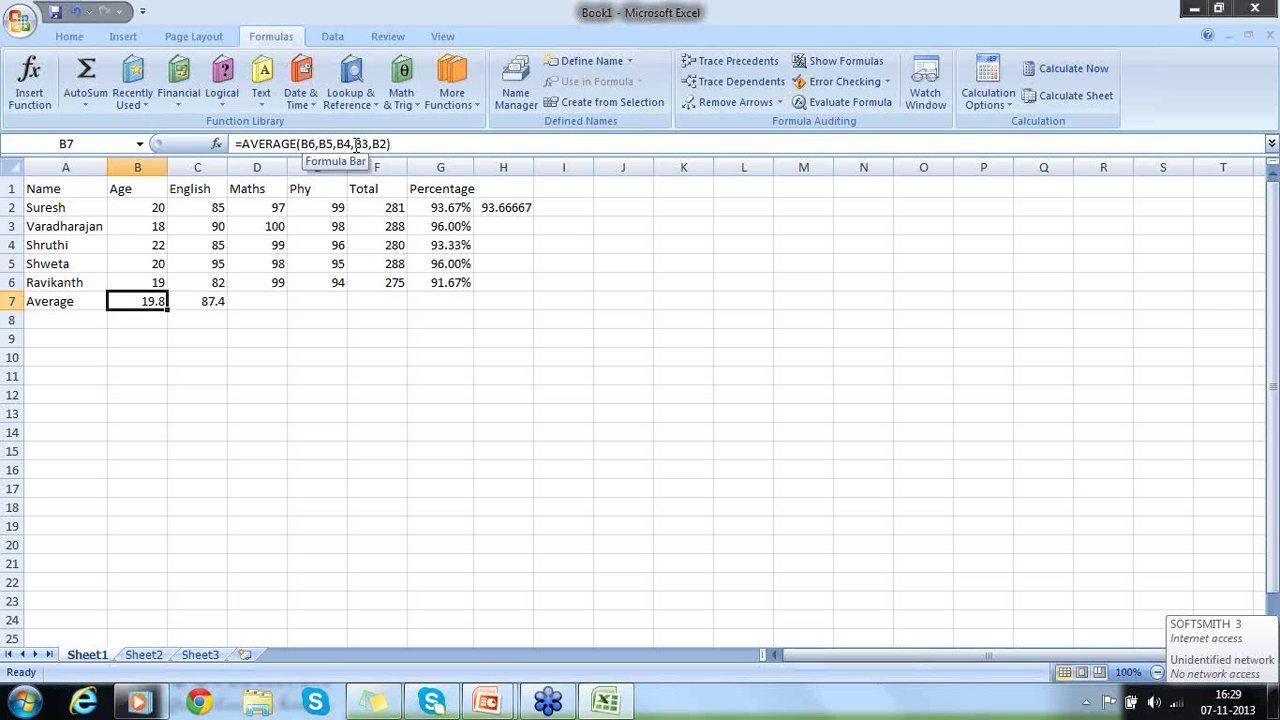
left_click(206, 302)
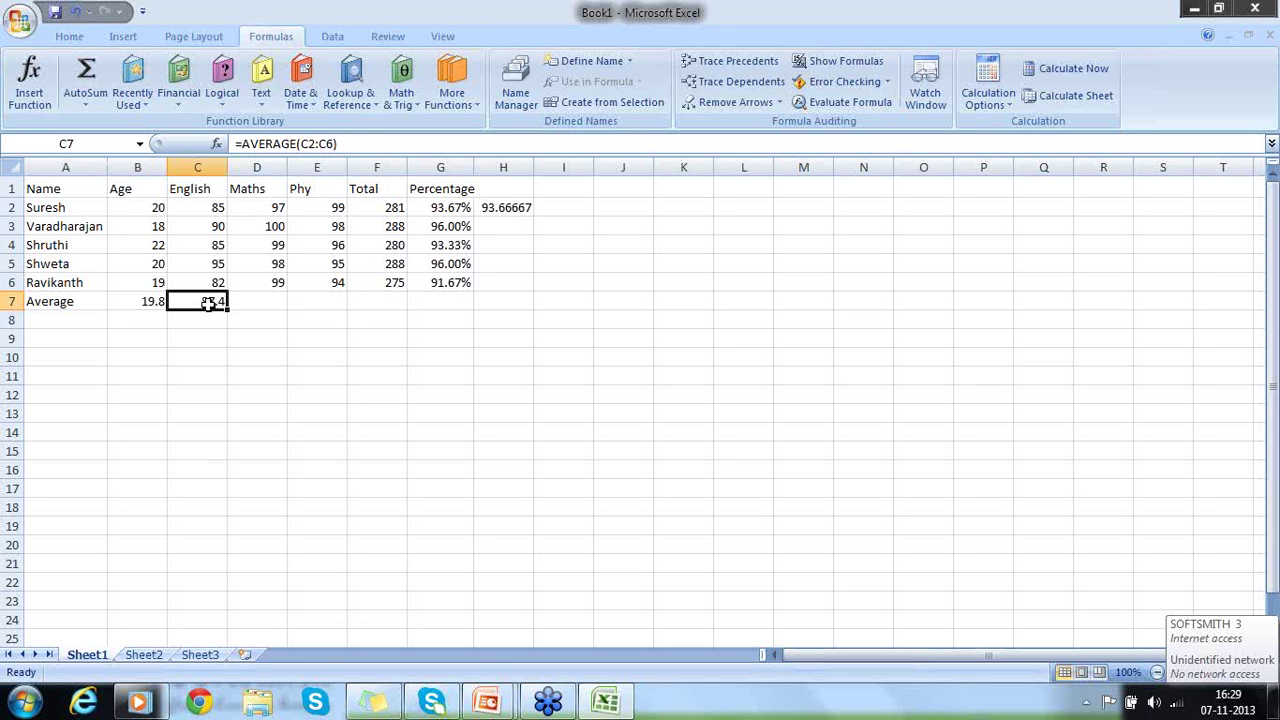
left_click_drag(302, 143, 336, 143)
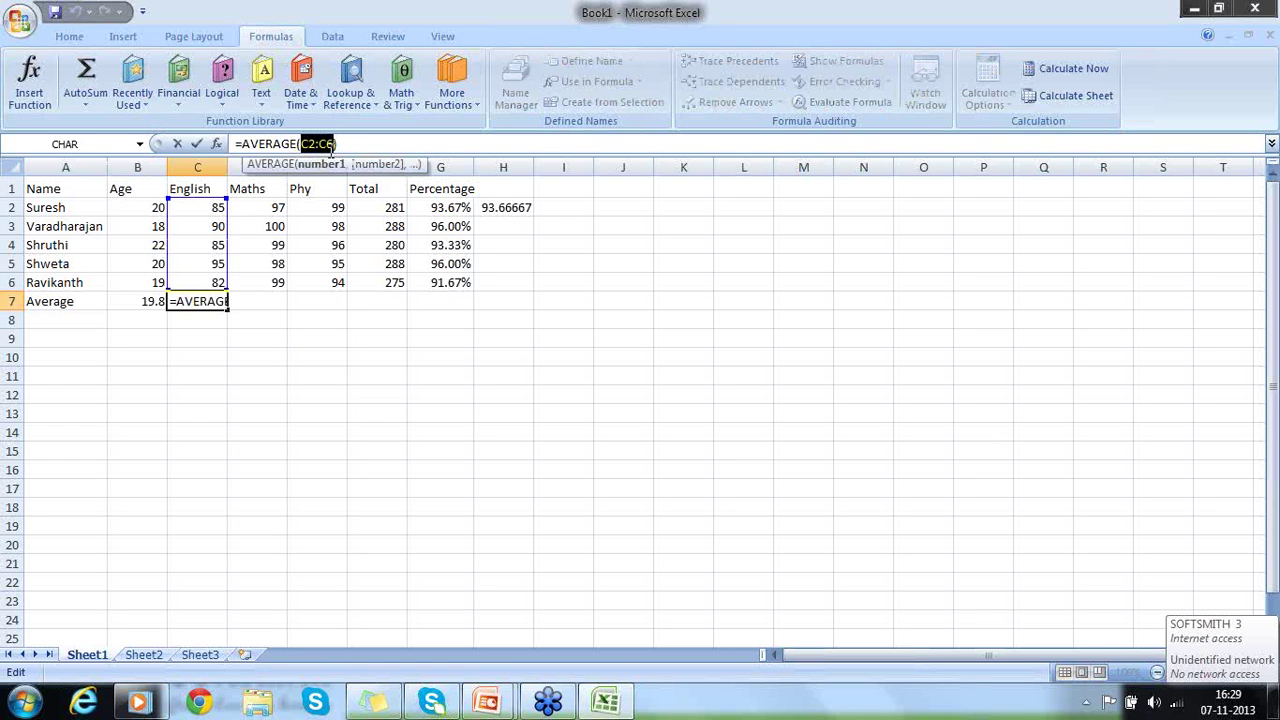
left_click(260, 298)
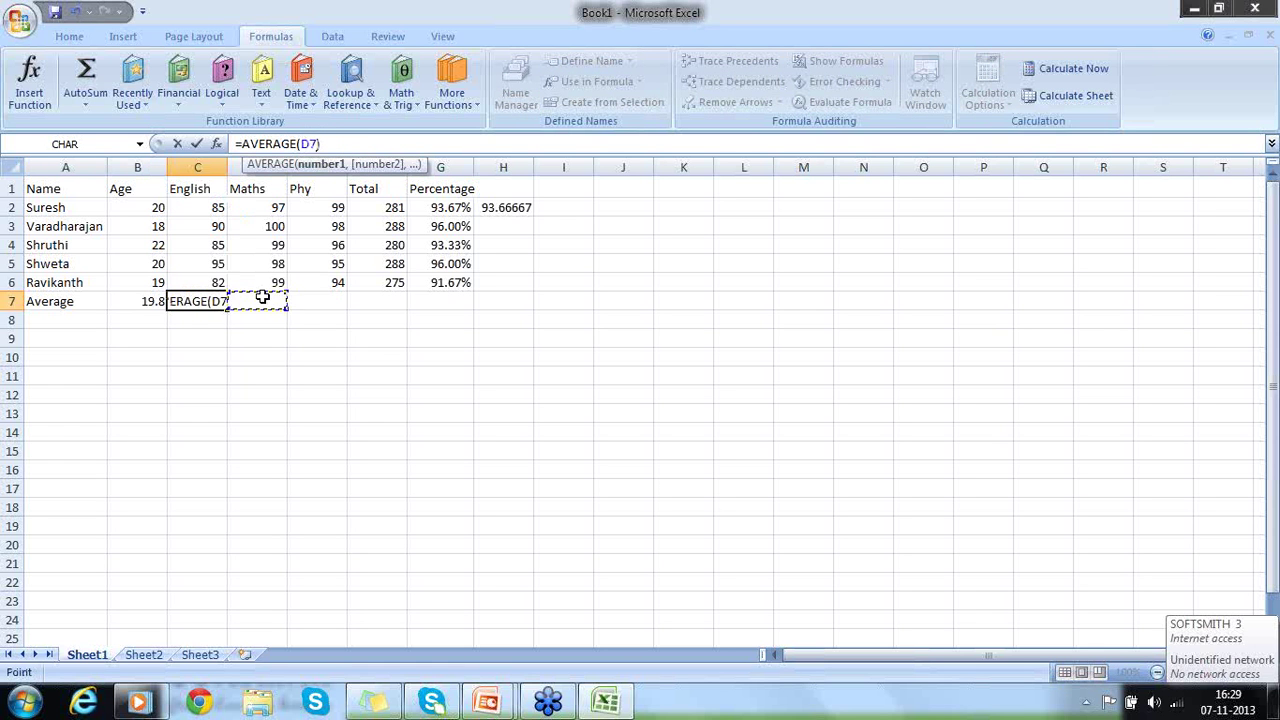
key("Escape")
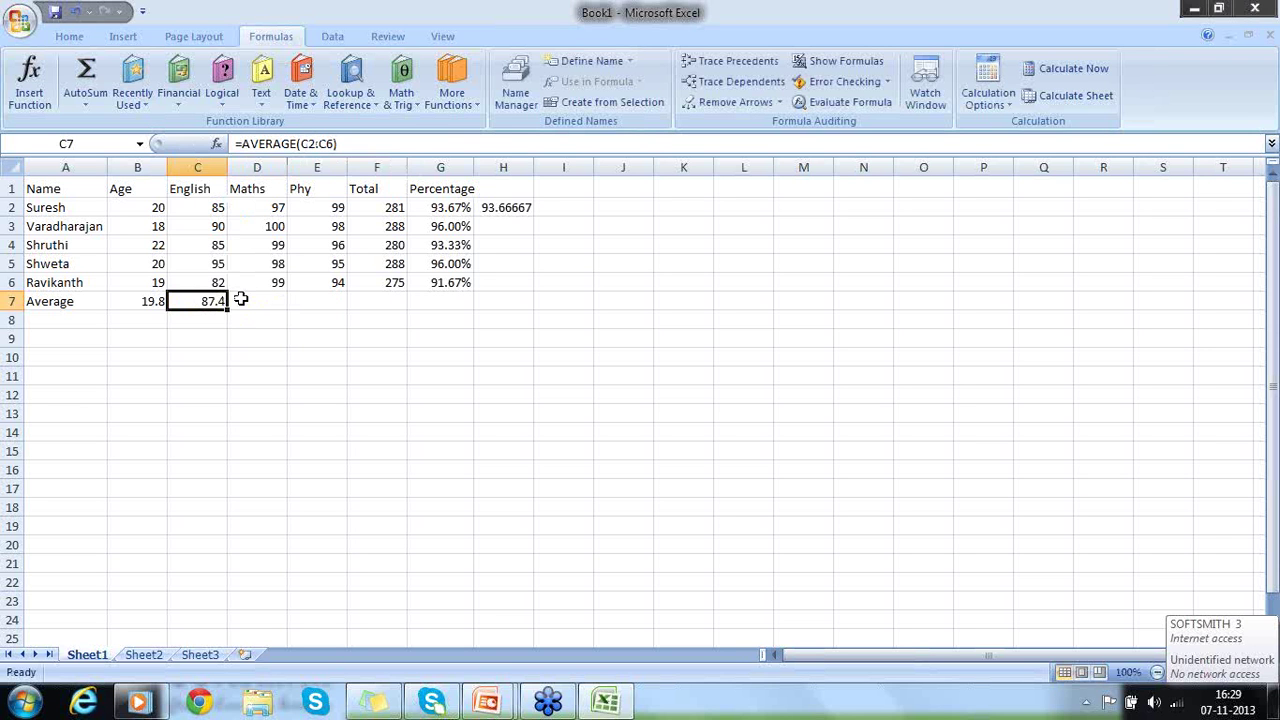
- Average the Maths marks D2:D6 in cell D7 with AutoSum's Average function
left_click(257, 302)
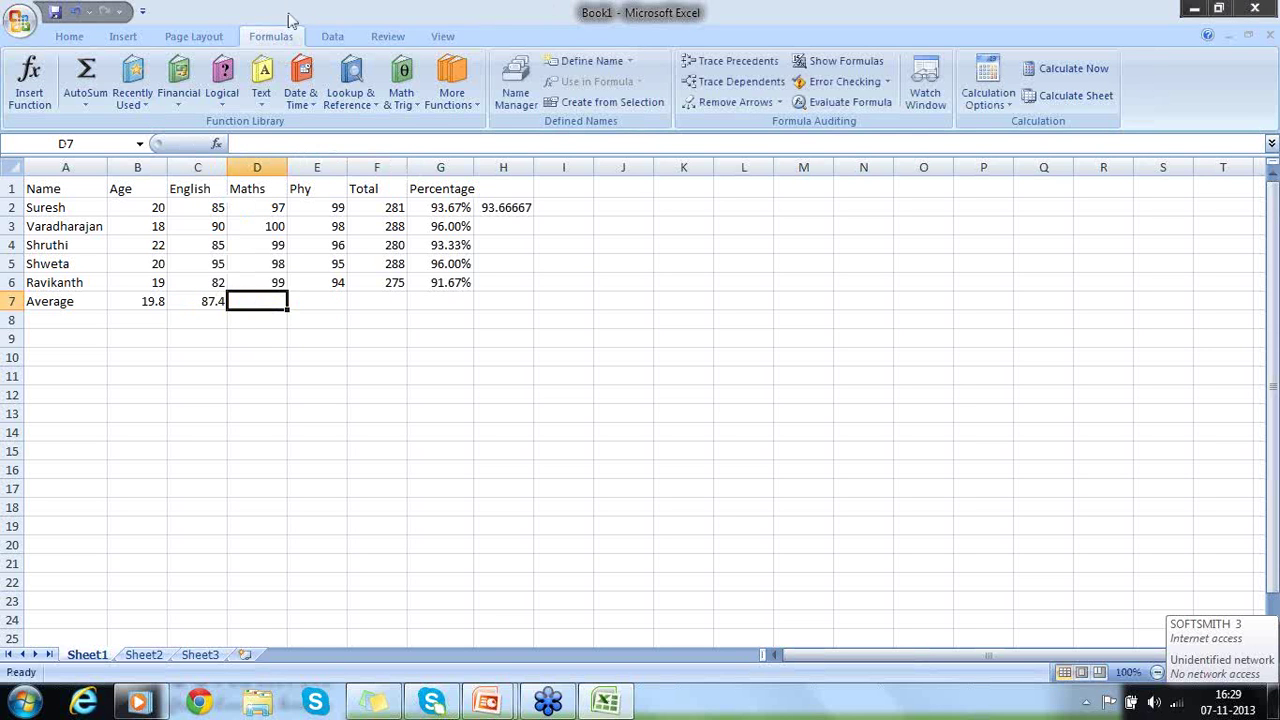
left_click(86, 103)
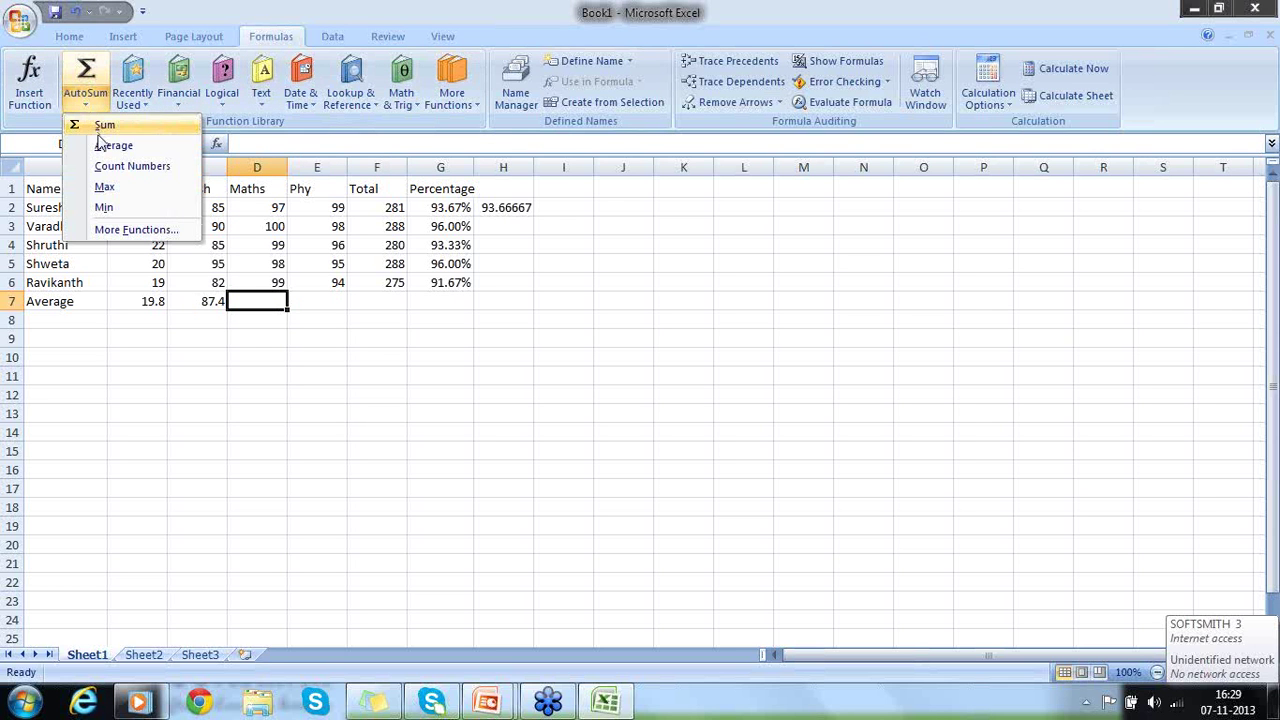
left_click(100, 146)
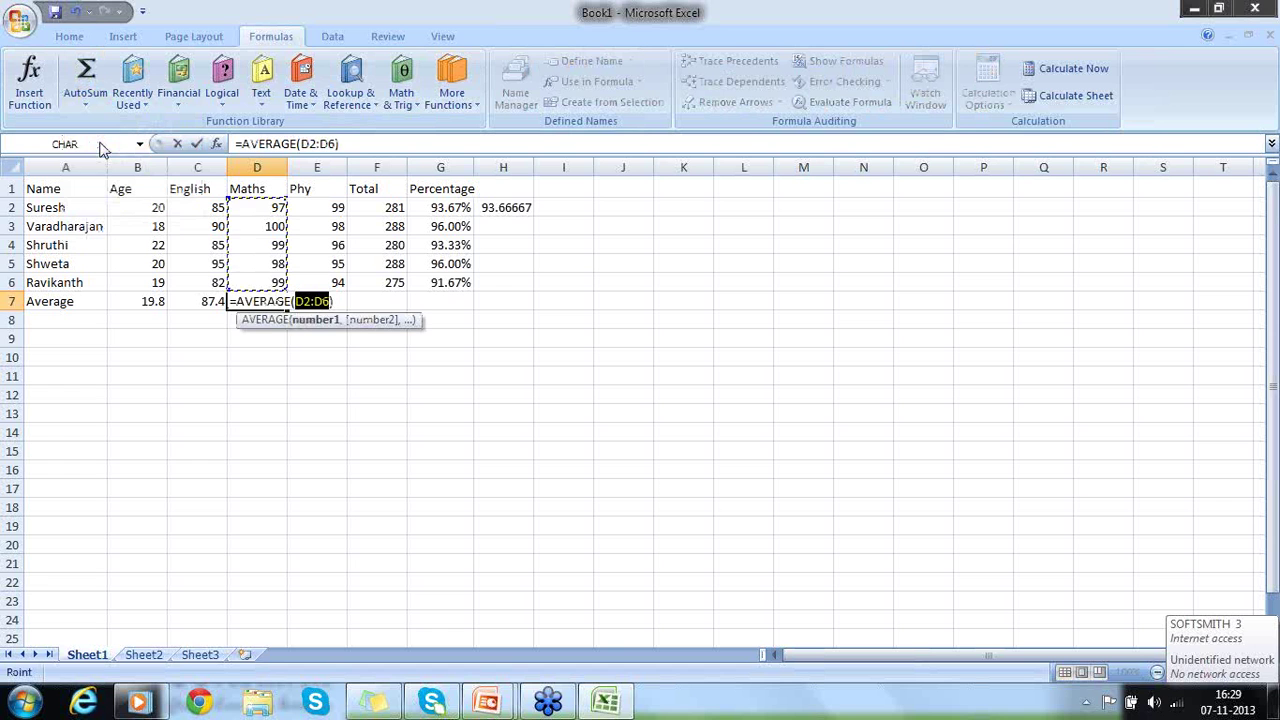
key("Return")
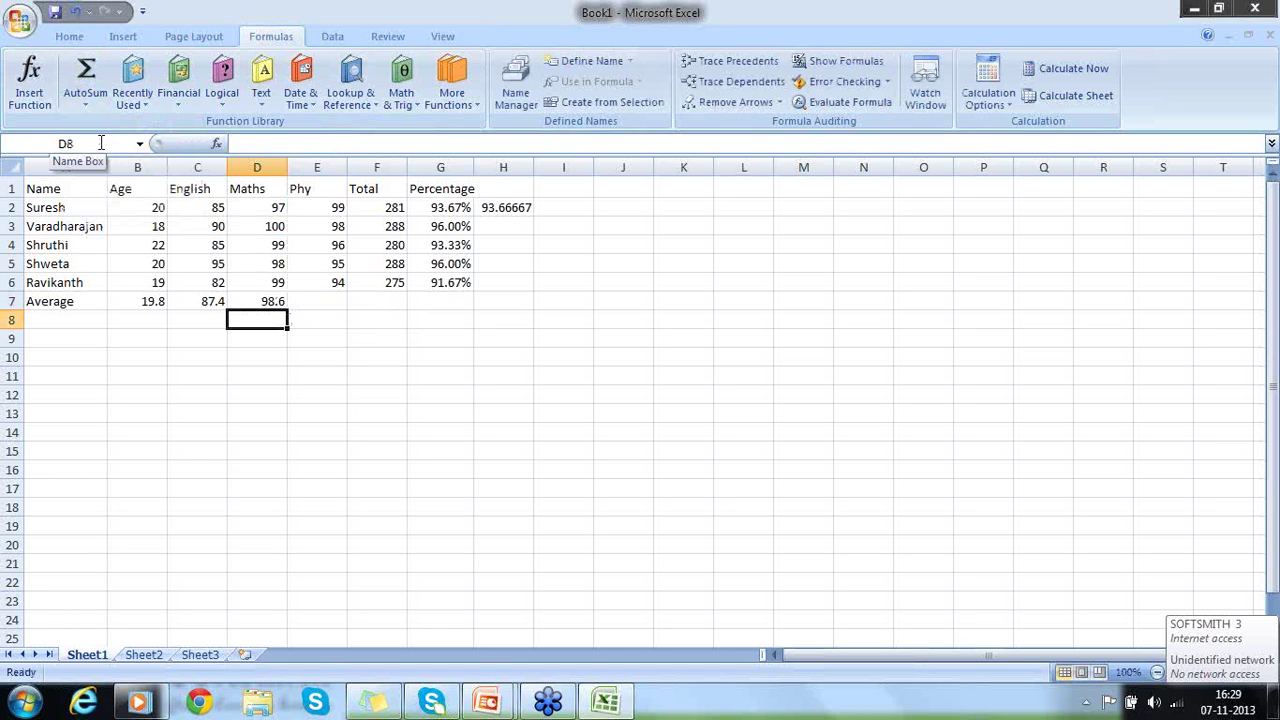
- Copy the Maths average formula from D7 into E7, F7 and G7 for the Phy, Total and Percentage columns
left_click(333, 303)
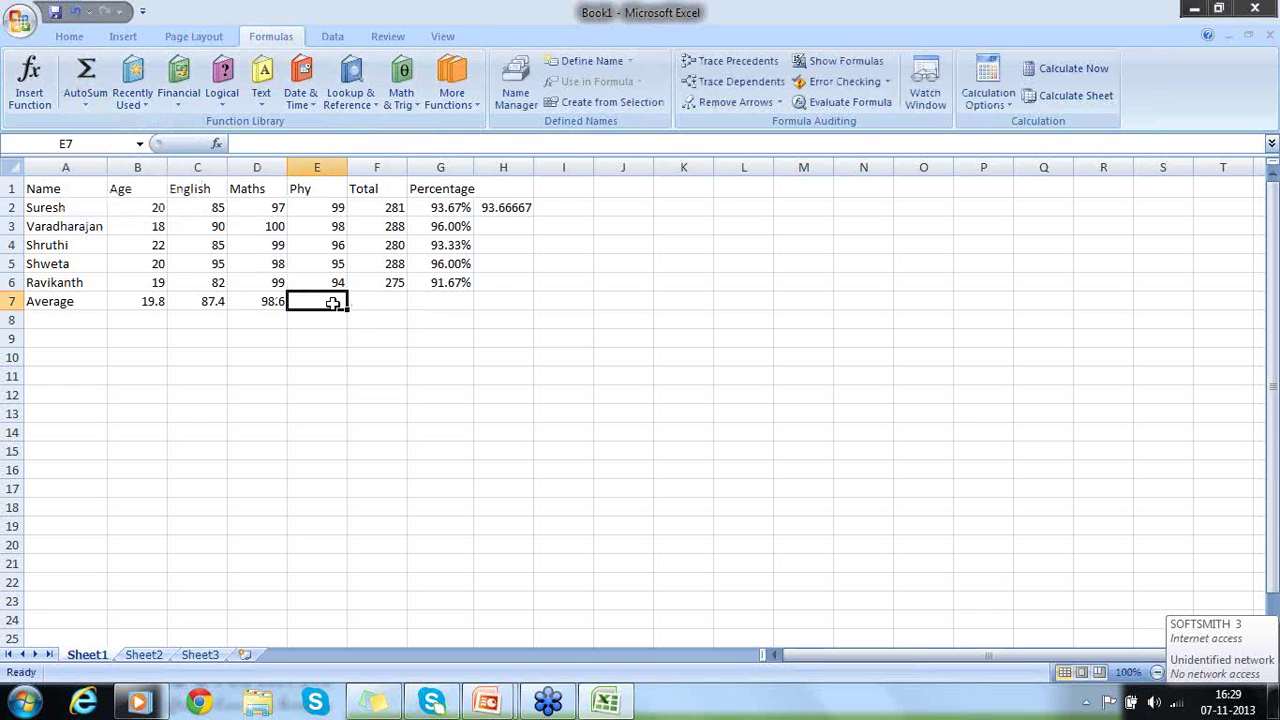
key("Left")
key("ctrl+c")
left_click(333, 303)
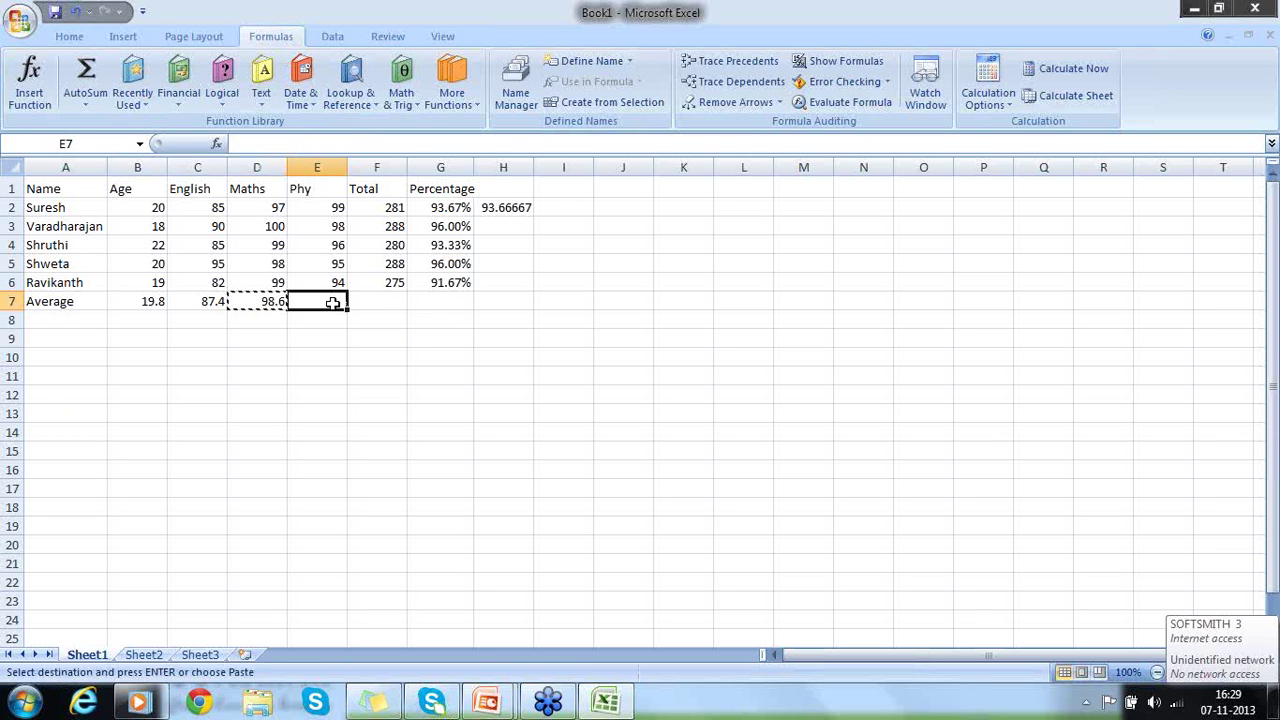
key("ctrl+v")
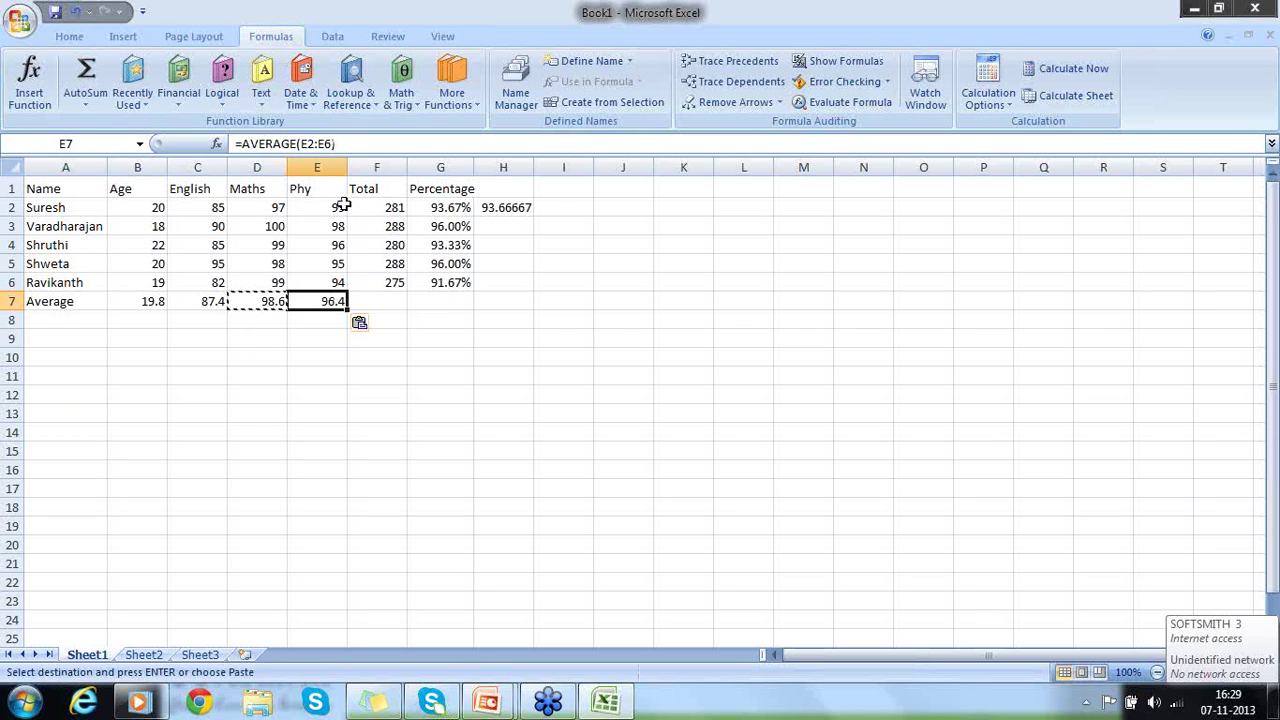
left_click(377, 296)
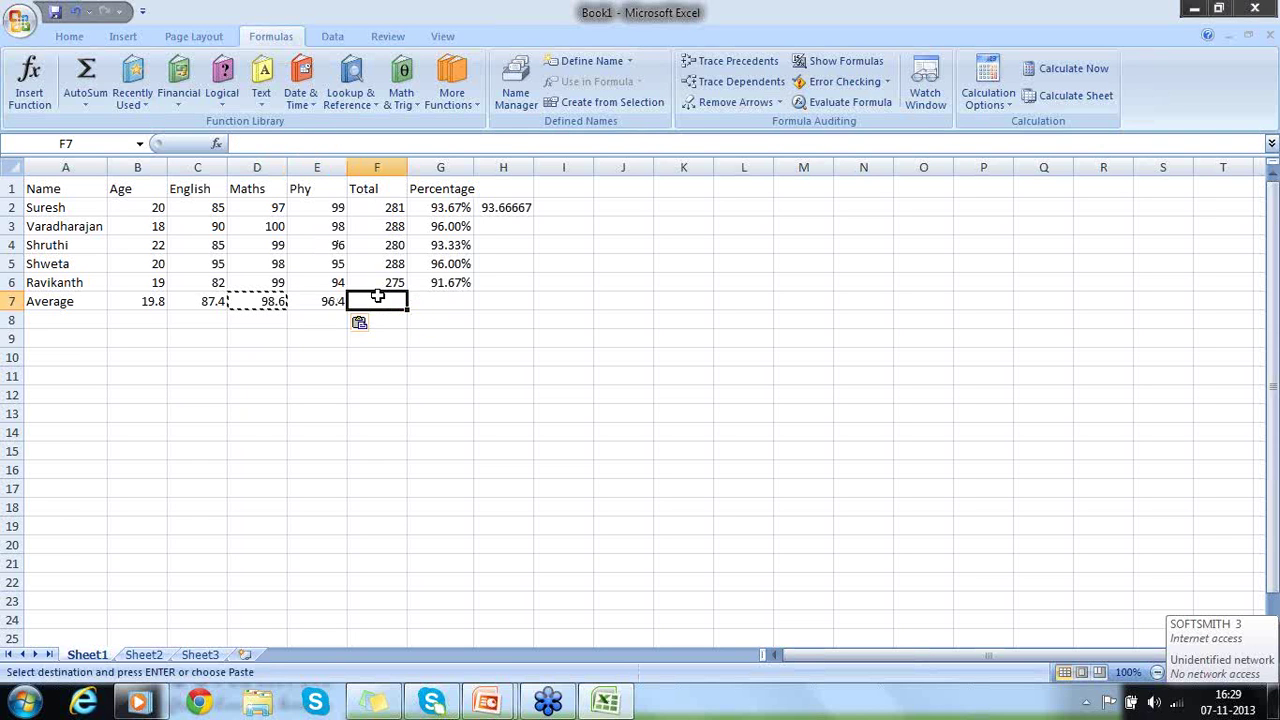
key("ctrl+v")
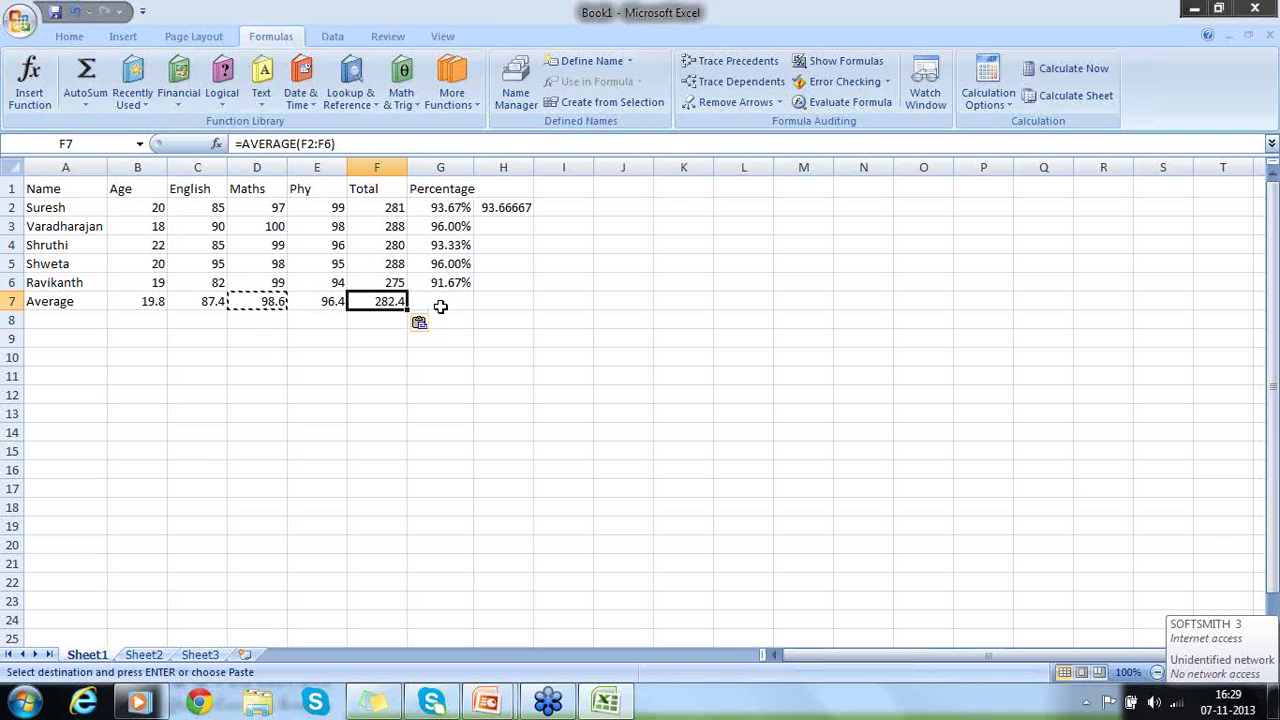
left_click(443, 303)
key("ctrl+v")
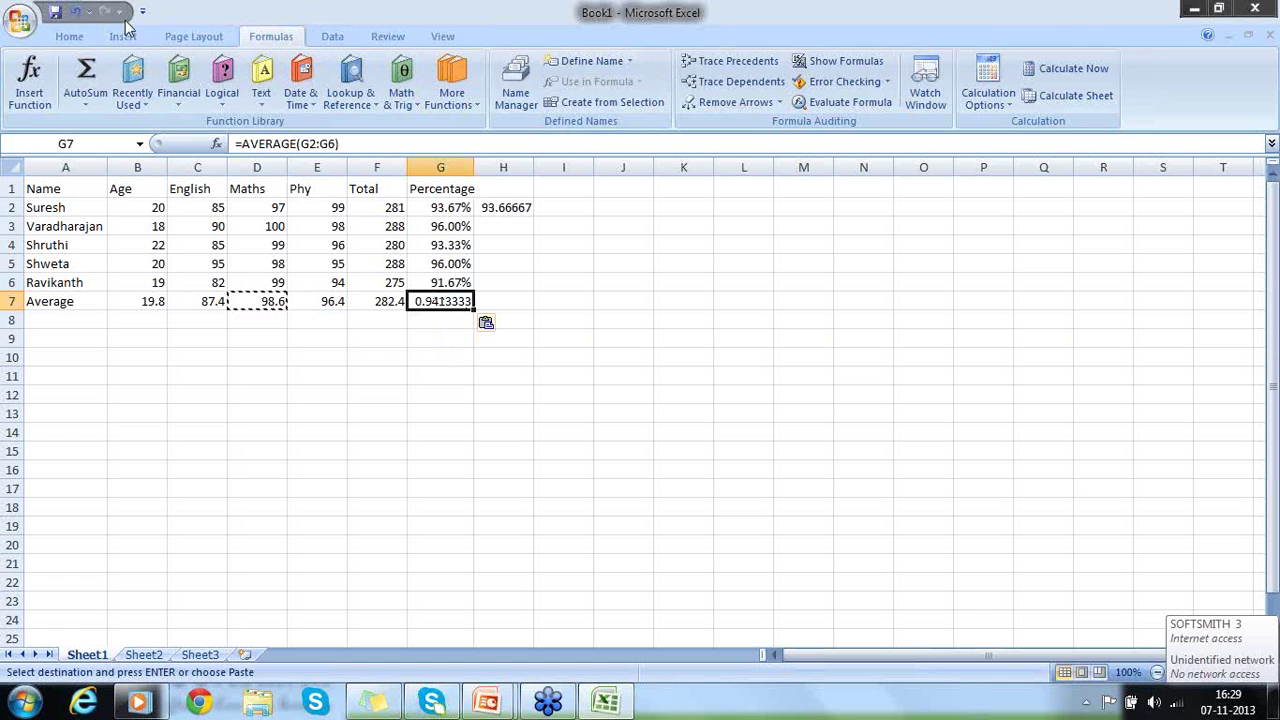
- Format the Percentage average in cell G7 in percent style
left_click(68, 37)
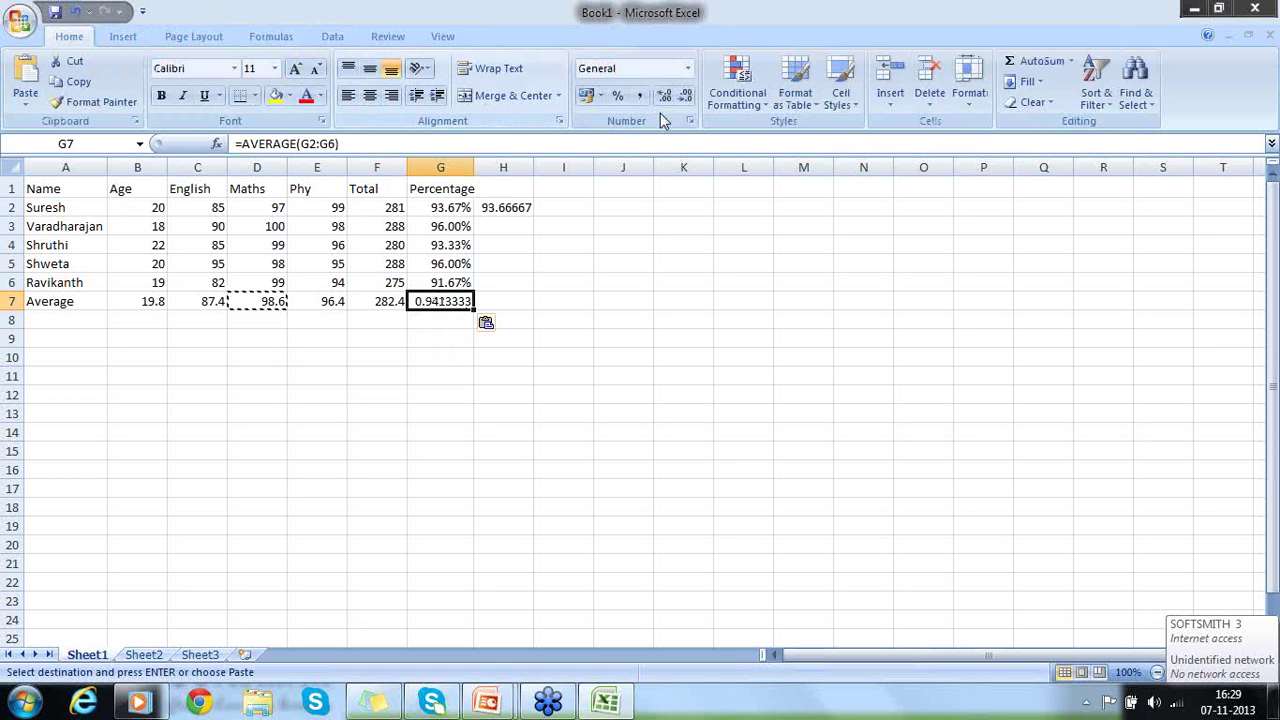
left_click(619, 95)
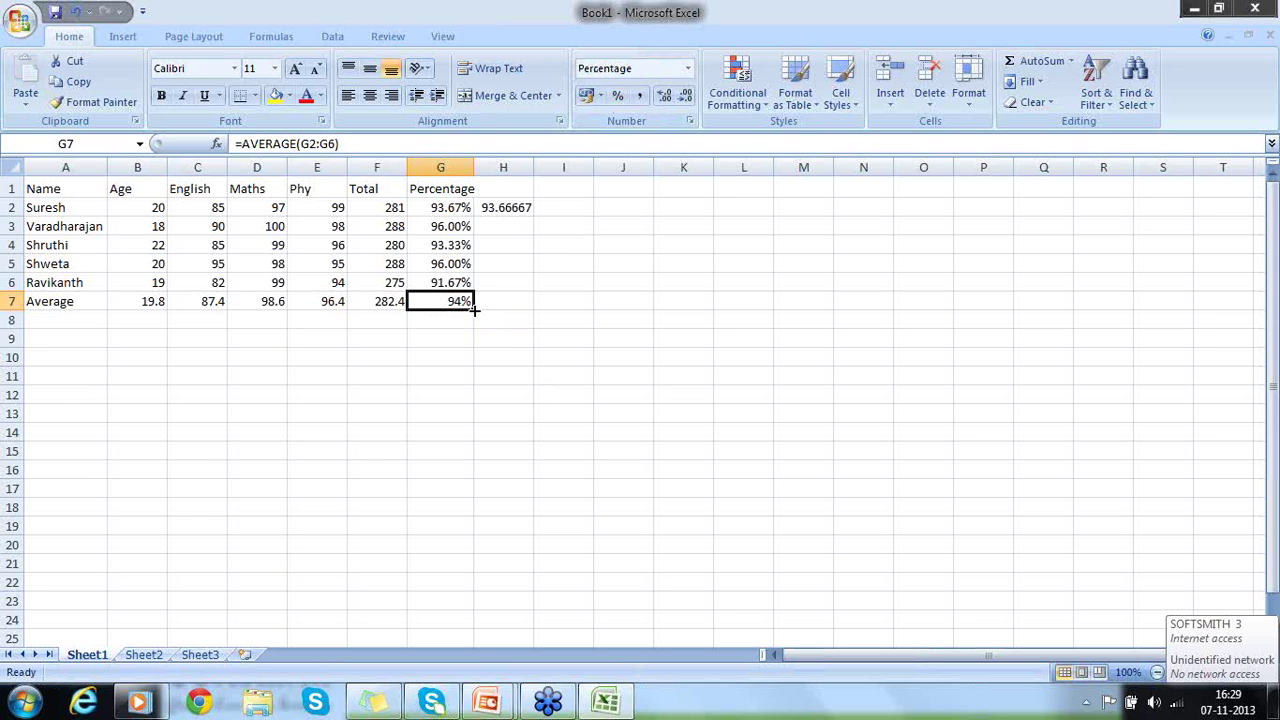
- Highlight the Percentage values, the Total values and the whole Average row A7:G7 to review them
left_click(63, 303)
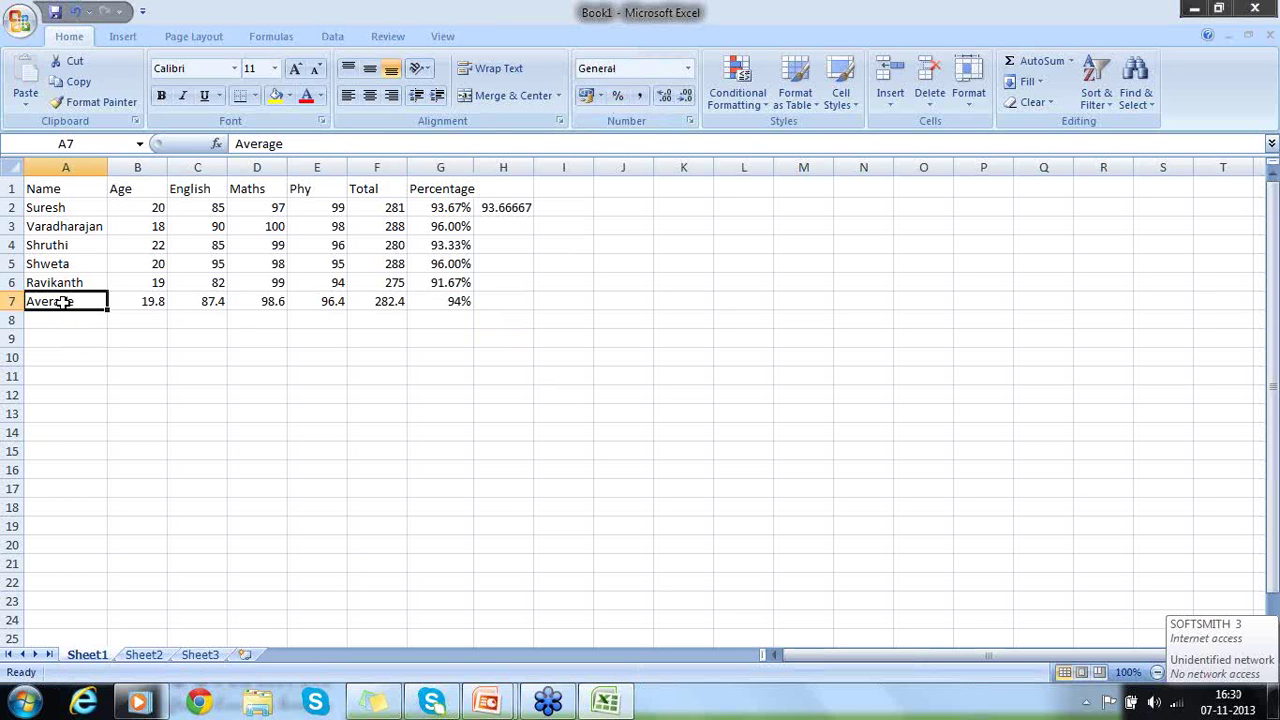
left_click_drag(437, 206, 443, 283)
left_click_drag(394, 208, 394, 283)
left_click_drag(57, 305, 447, 307)
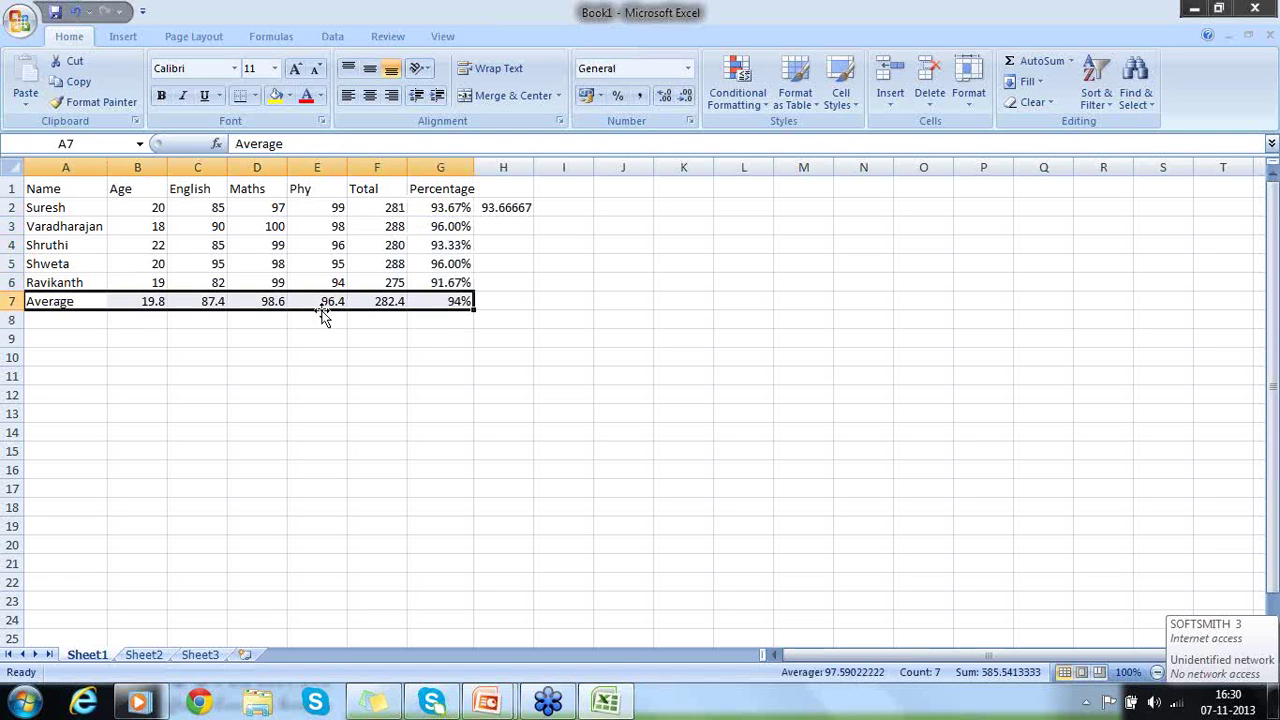
- Add the row labels Minimum in A8 and Maximum in A9 below the Average row
left_click(73, 327)
type("Minimum")
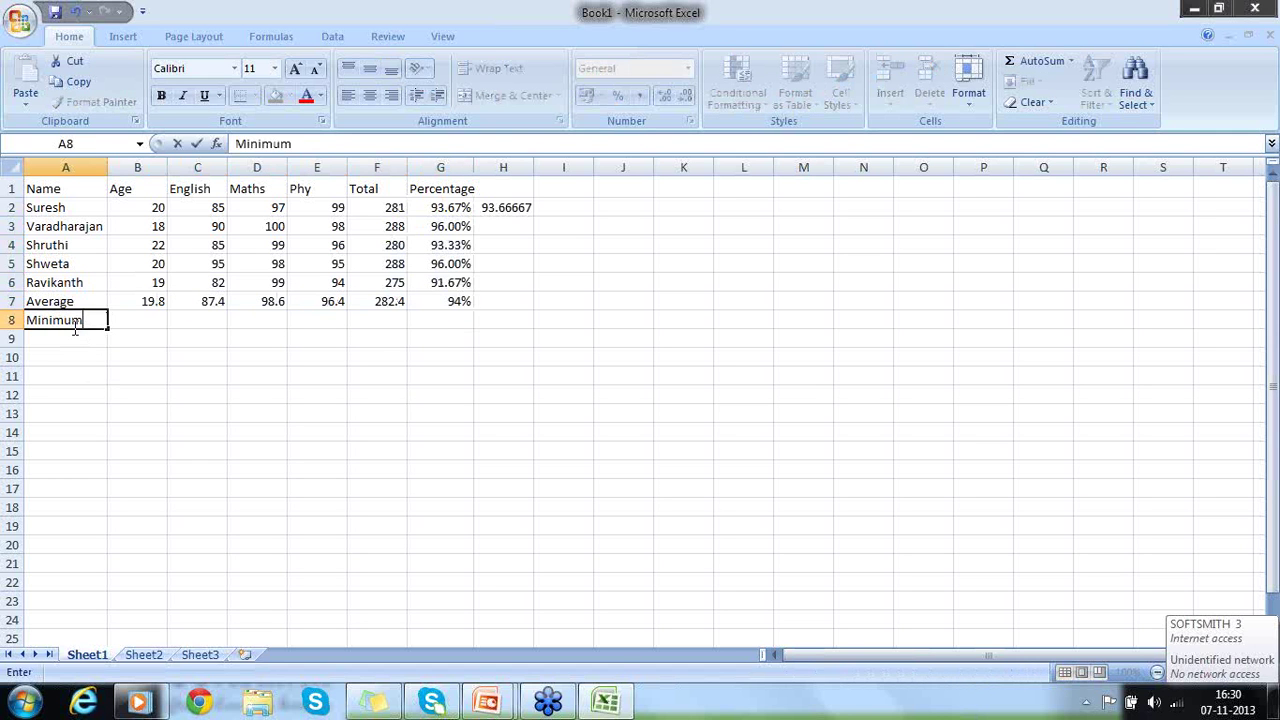
key("Return")
type("Maximum")
key("Return")
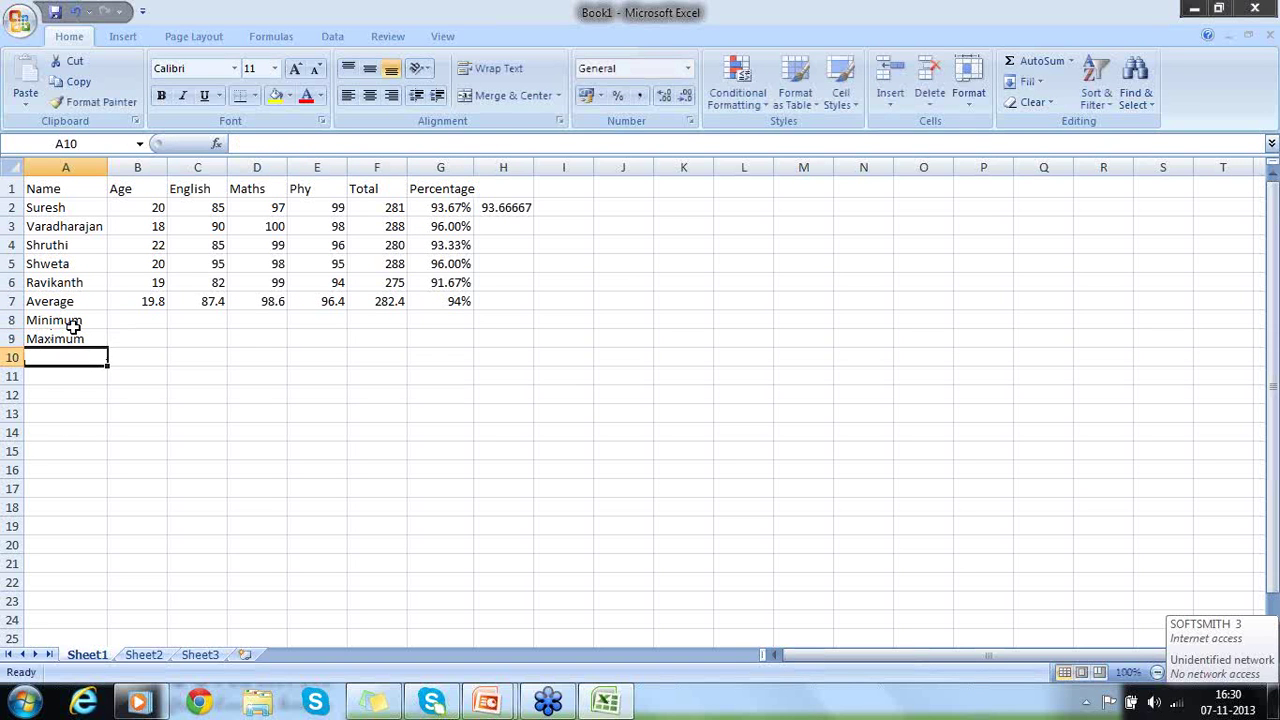
- Enter the formula =MIN(B2:B6) in cell B8 for the minimum age
key("Up")
key("Right")
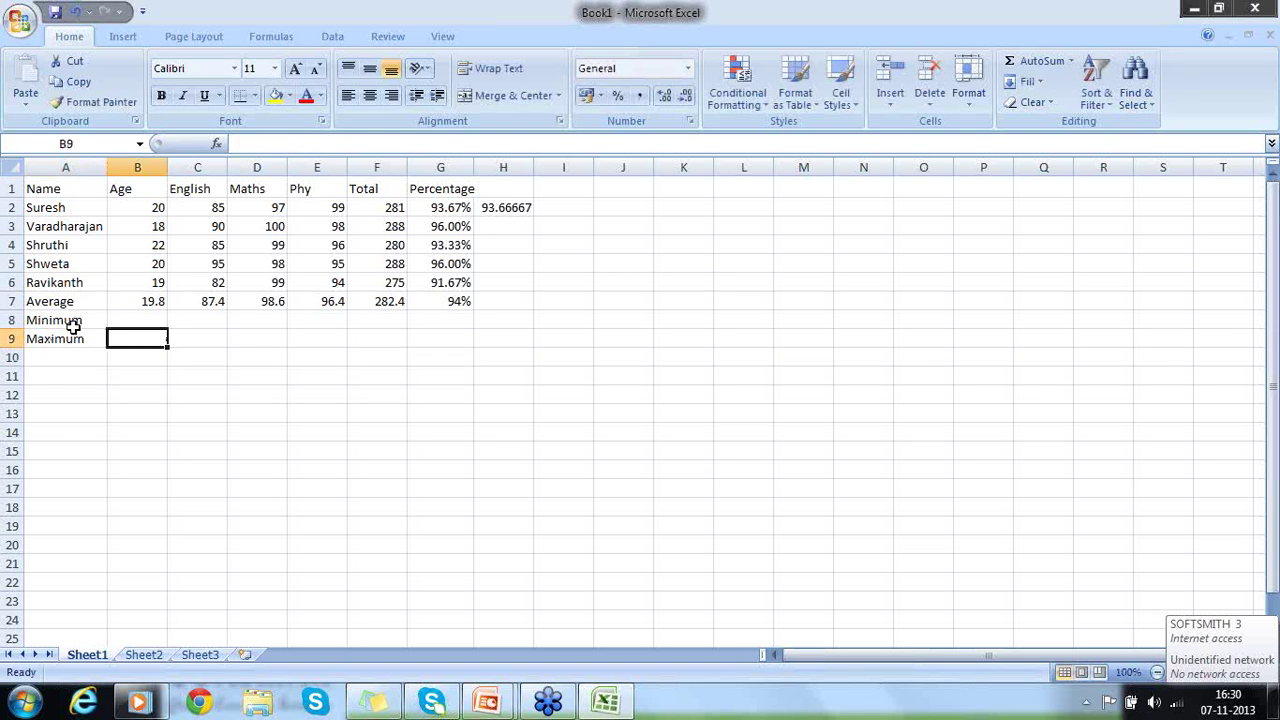
key("Up")
type("=Min")
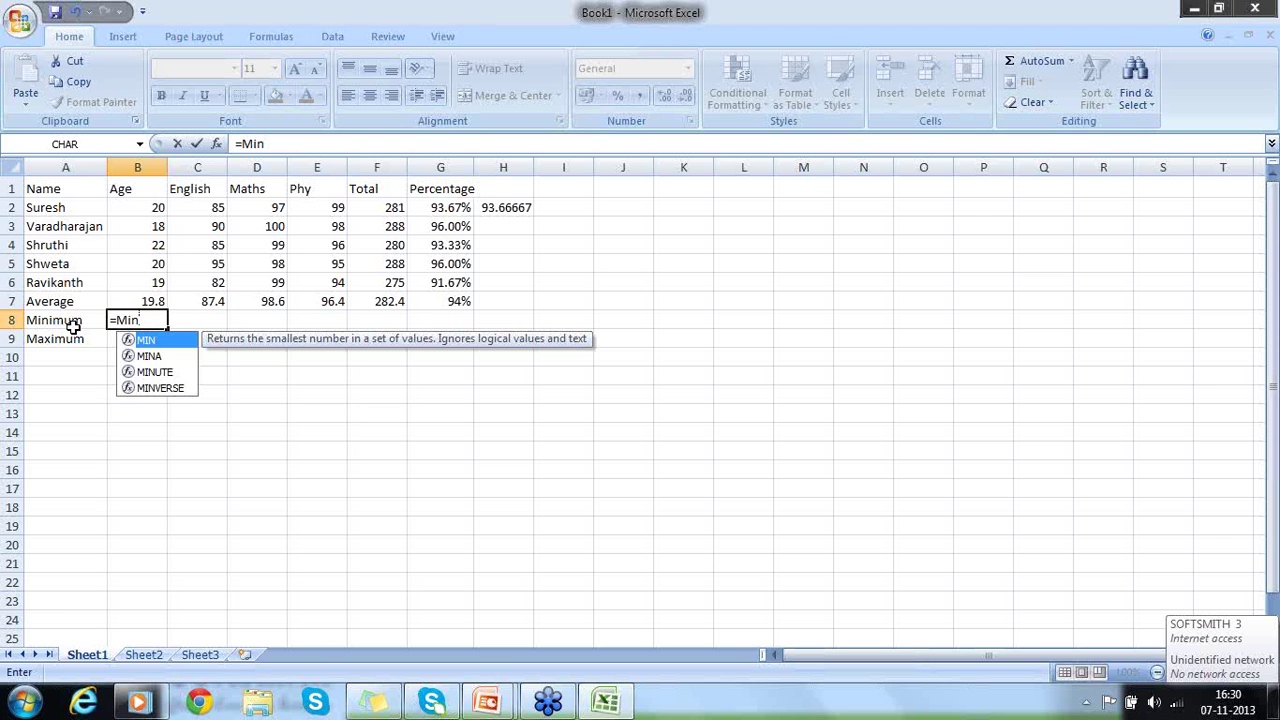
type("(")
key("Up")
key("Up")
key("F8")
key("Up")
key("Up")
key("Up")
key("Up")
type(")")
key("Return")
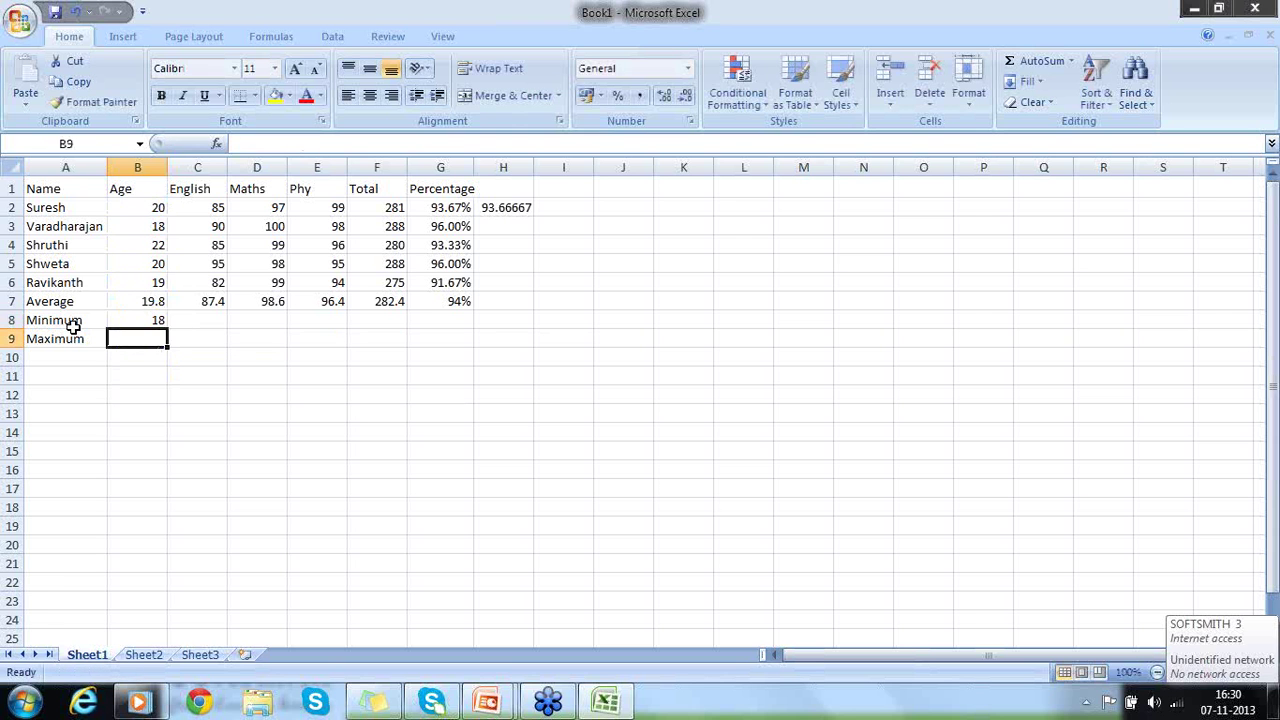
- Copy the minimum formula from B8 into C8:G8 for the English through Percentage columns
left_click(152, 322)
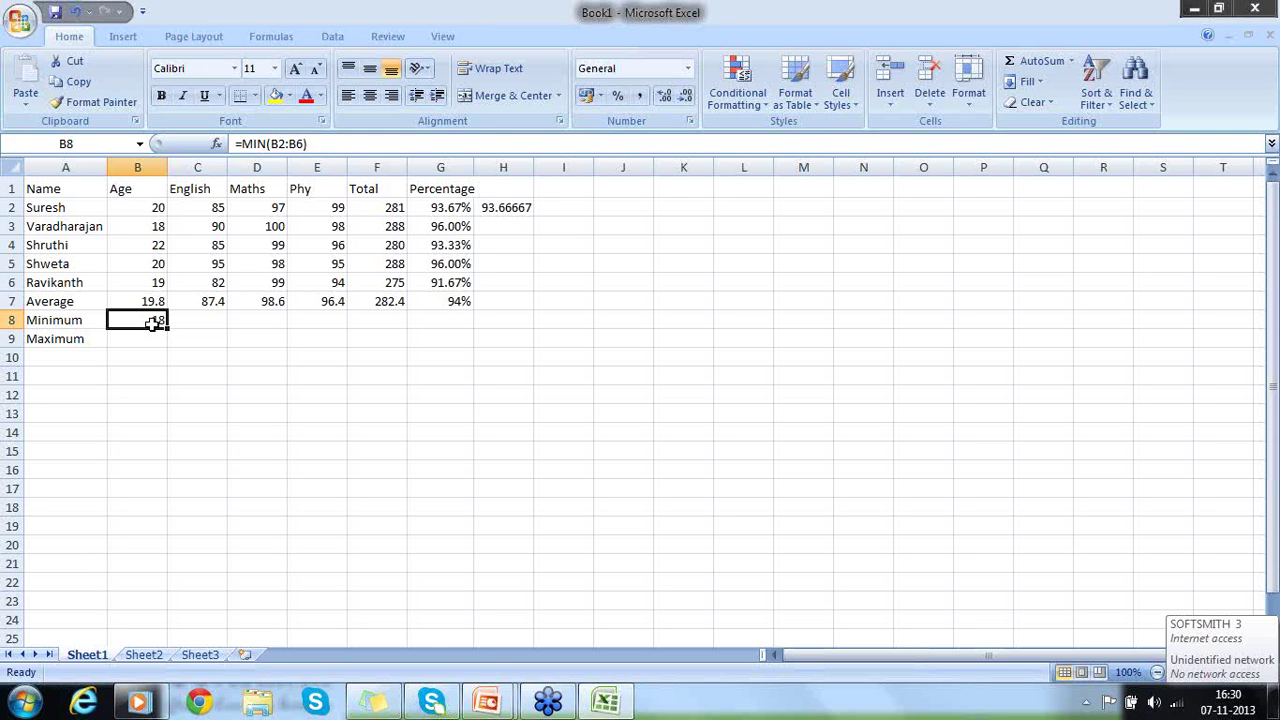
key("ctrl+c")
key("Right")
key("shift+Right")
key("shift+Right")
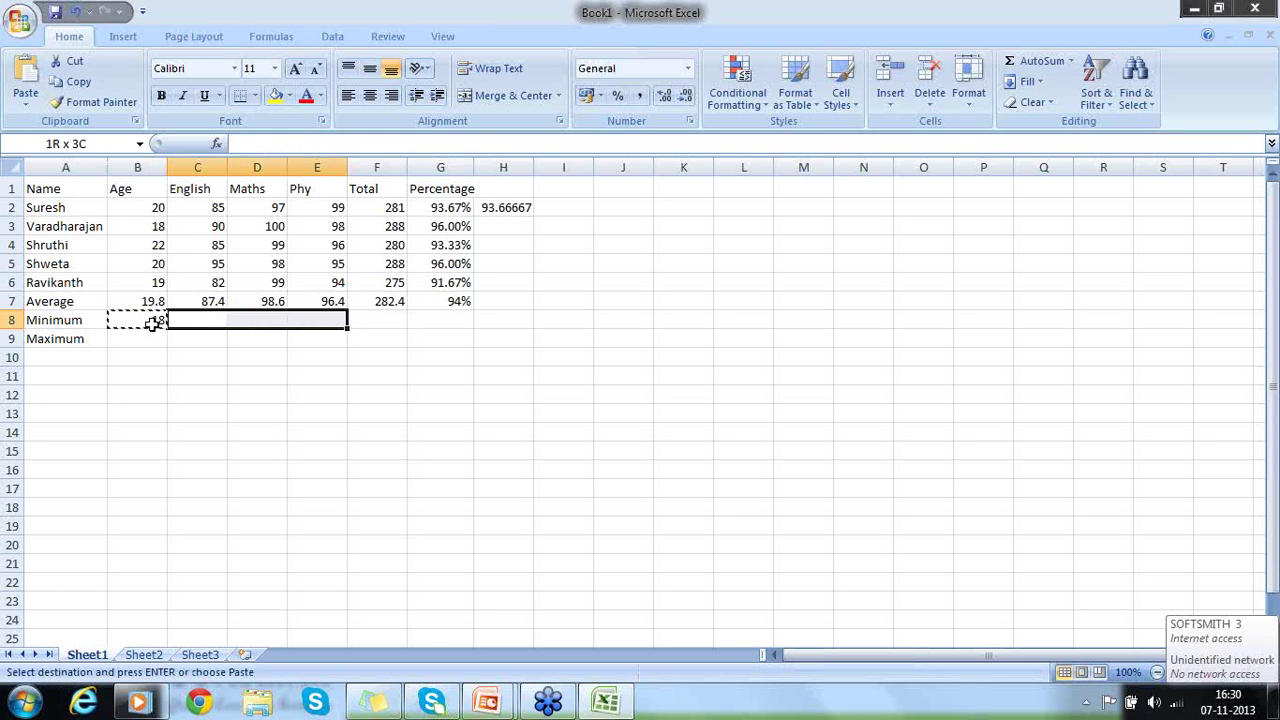
key("shift+Right")
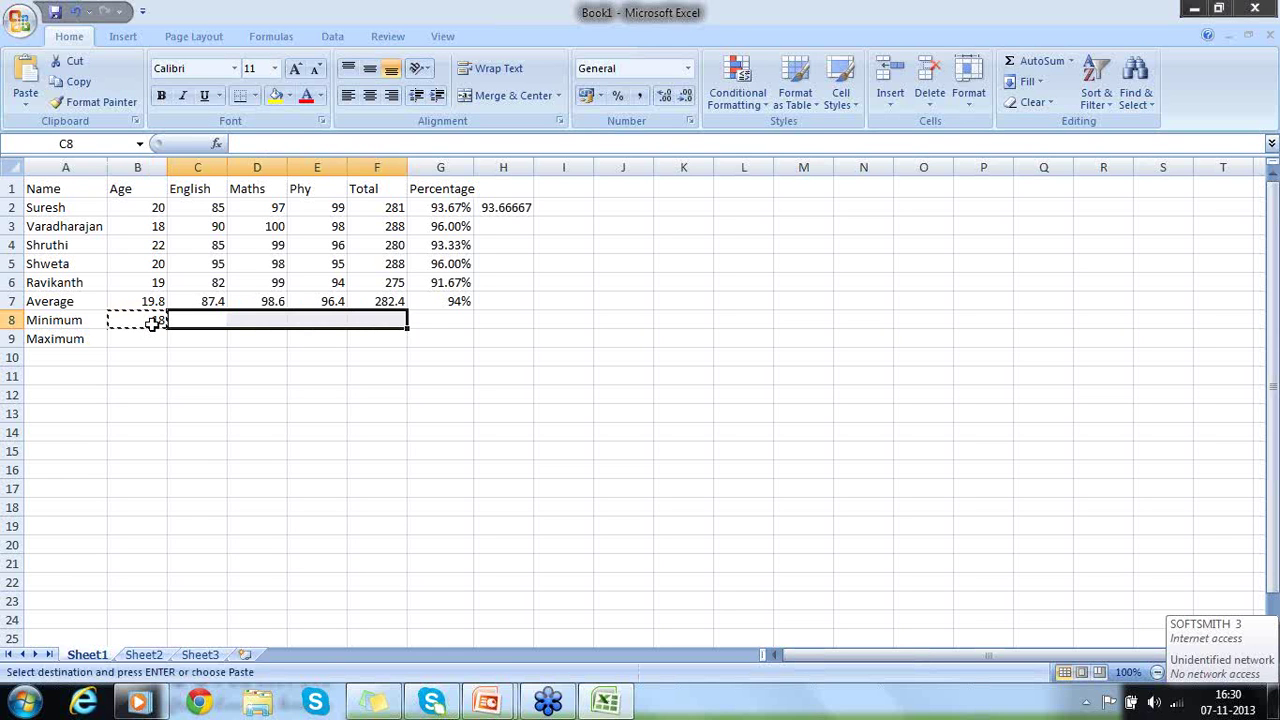
key("shift+Right")
key("ctrl+v")
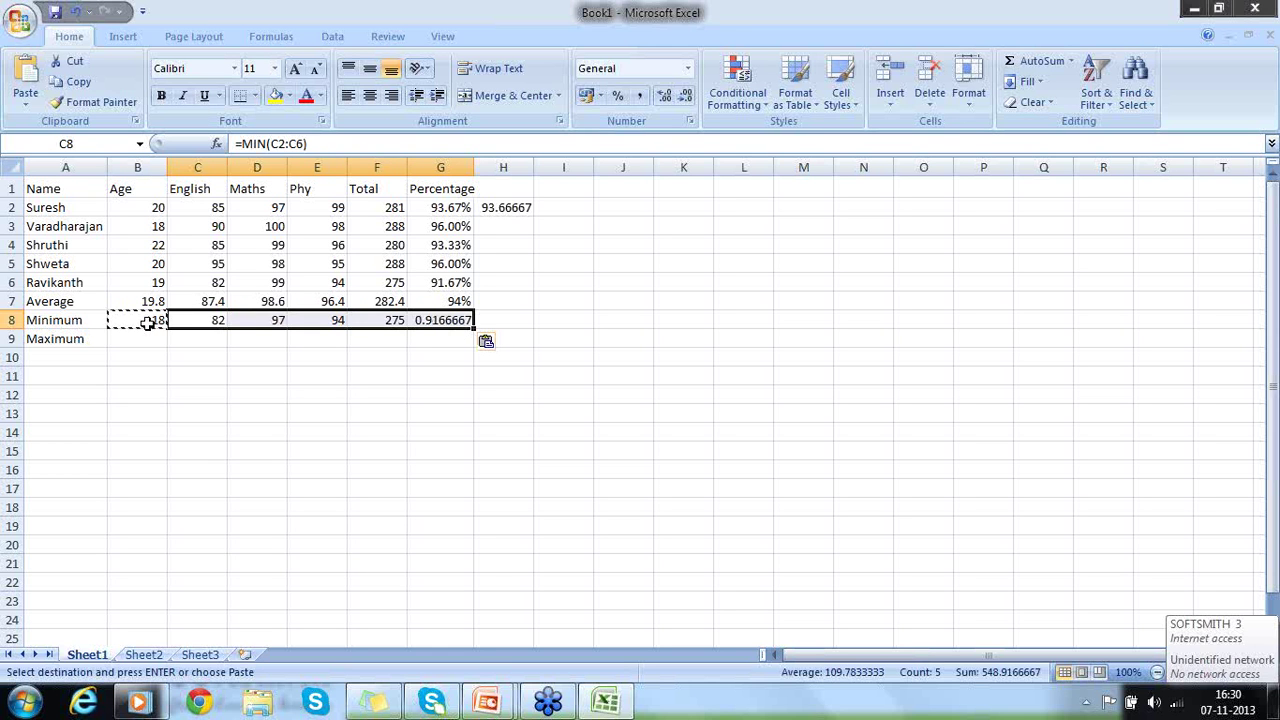
left_click(84, 362)
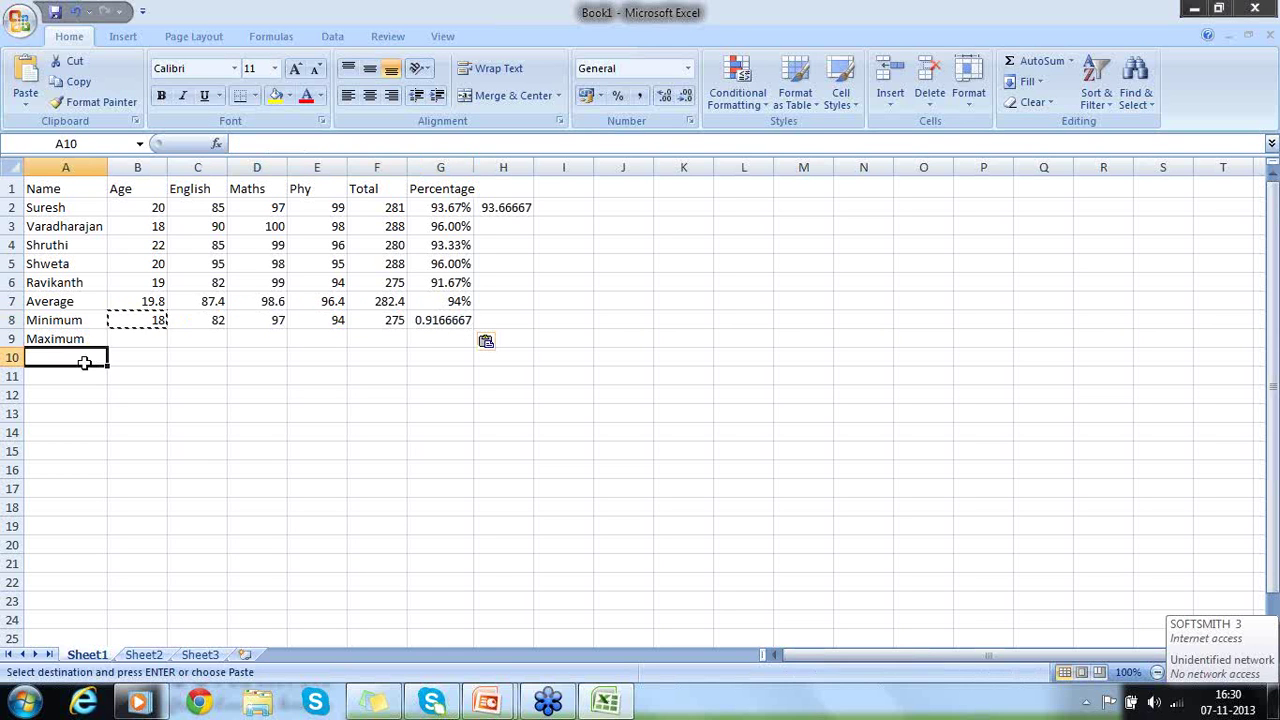
- Copy the percent formatting from G7 to the minimum in G8 with Format Painter
left_click(416, 303)
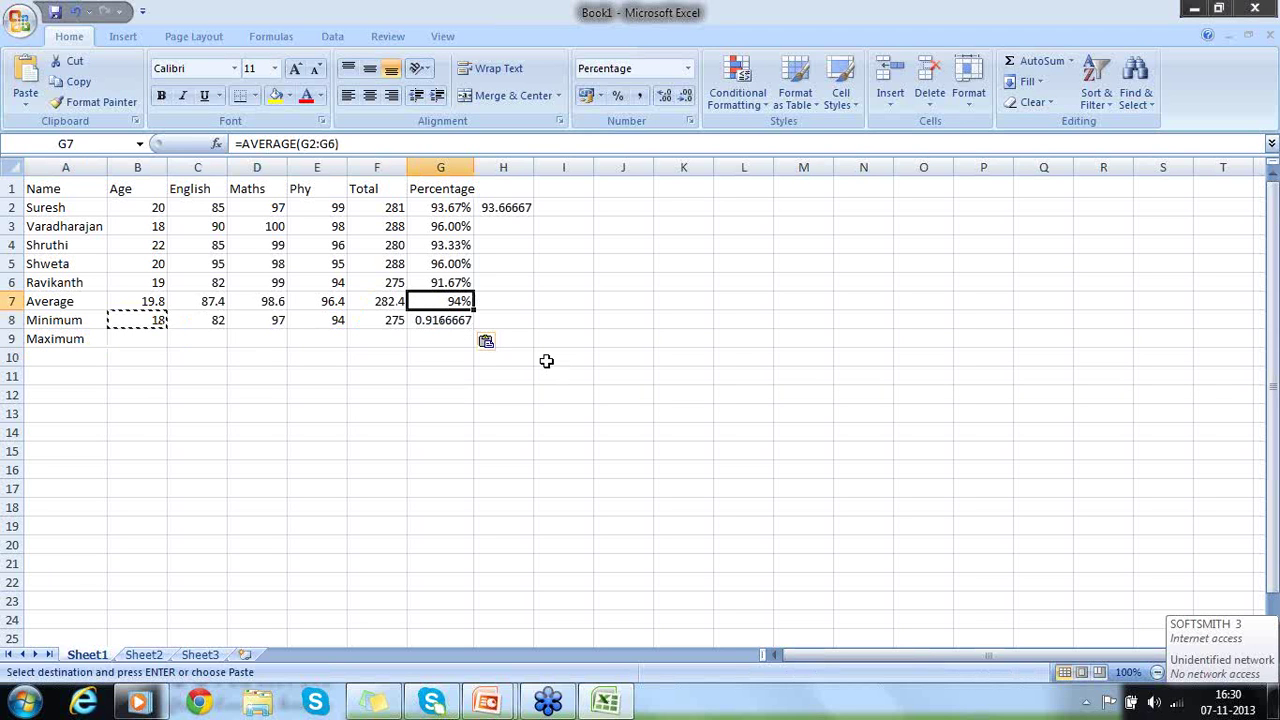
left_click(436, 322)
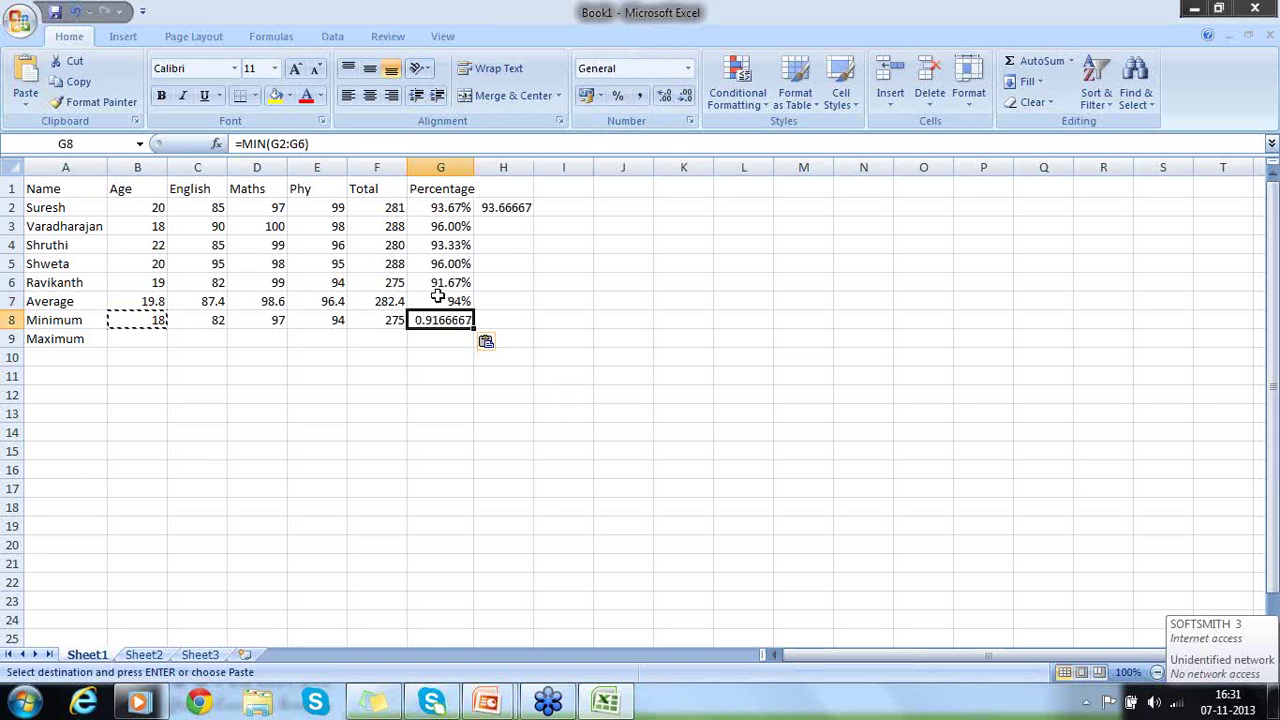
left_click(438, 296)
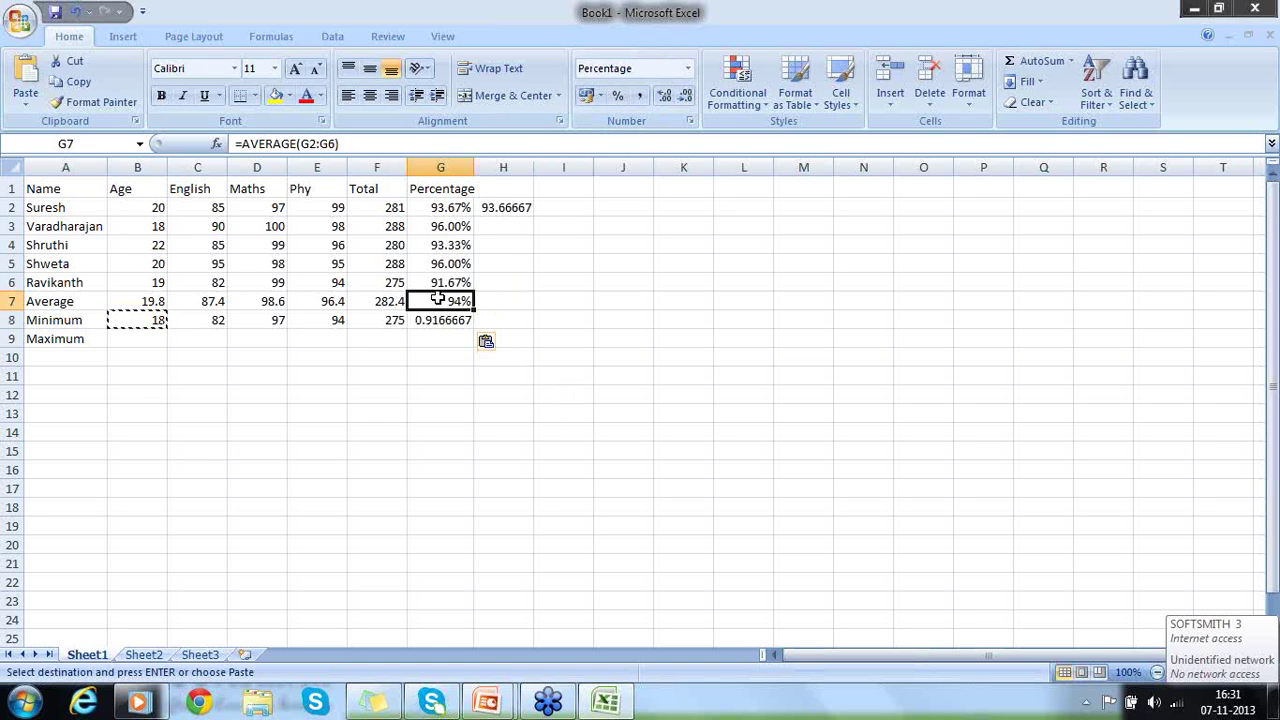
left_click(100, 102)
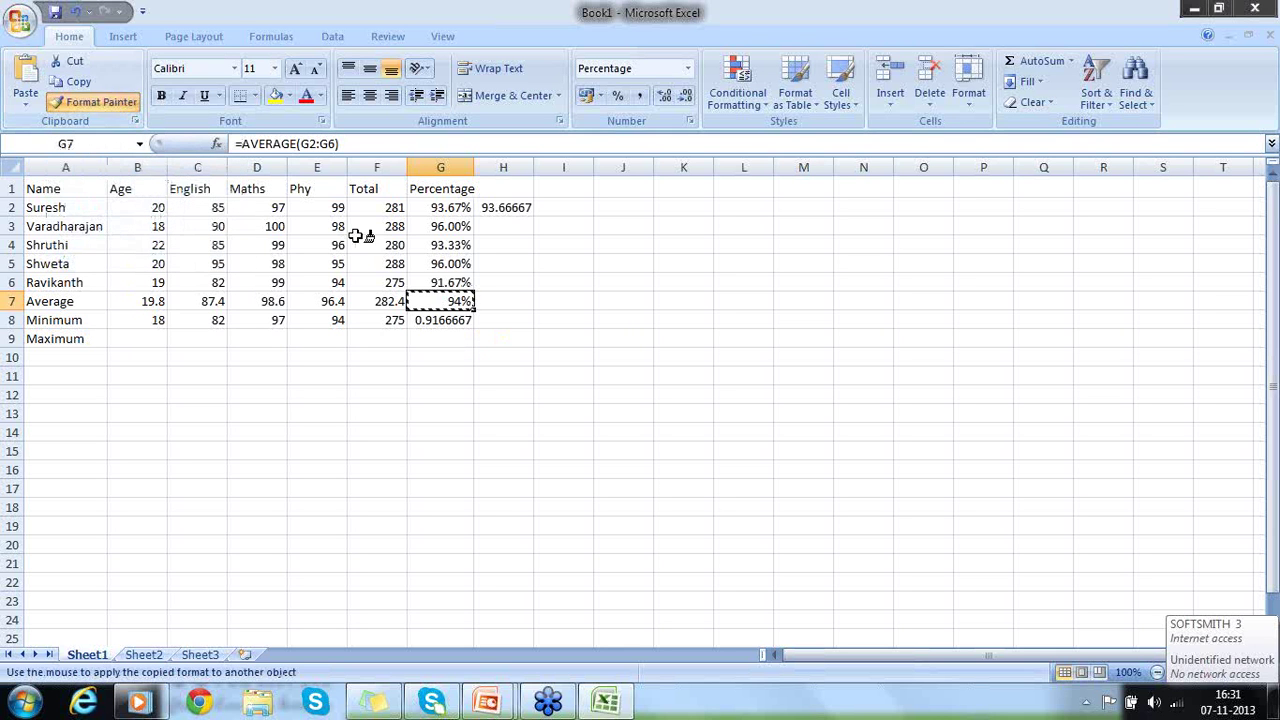
left_click(457, 320)
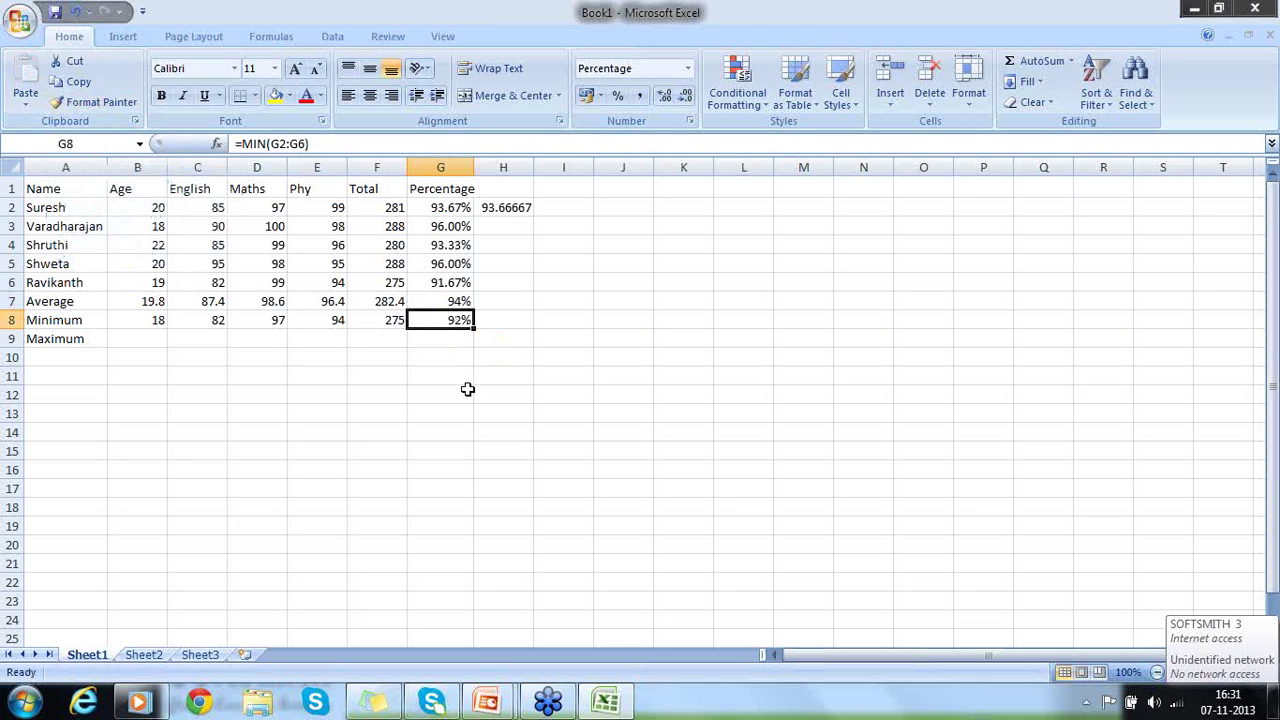
- Compare the formulas in G7 and G8, and inspect the copied minimum formulas for English, Maths and Phy
left_click(443, 301)
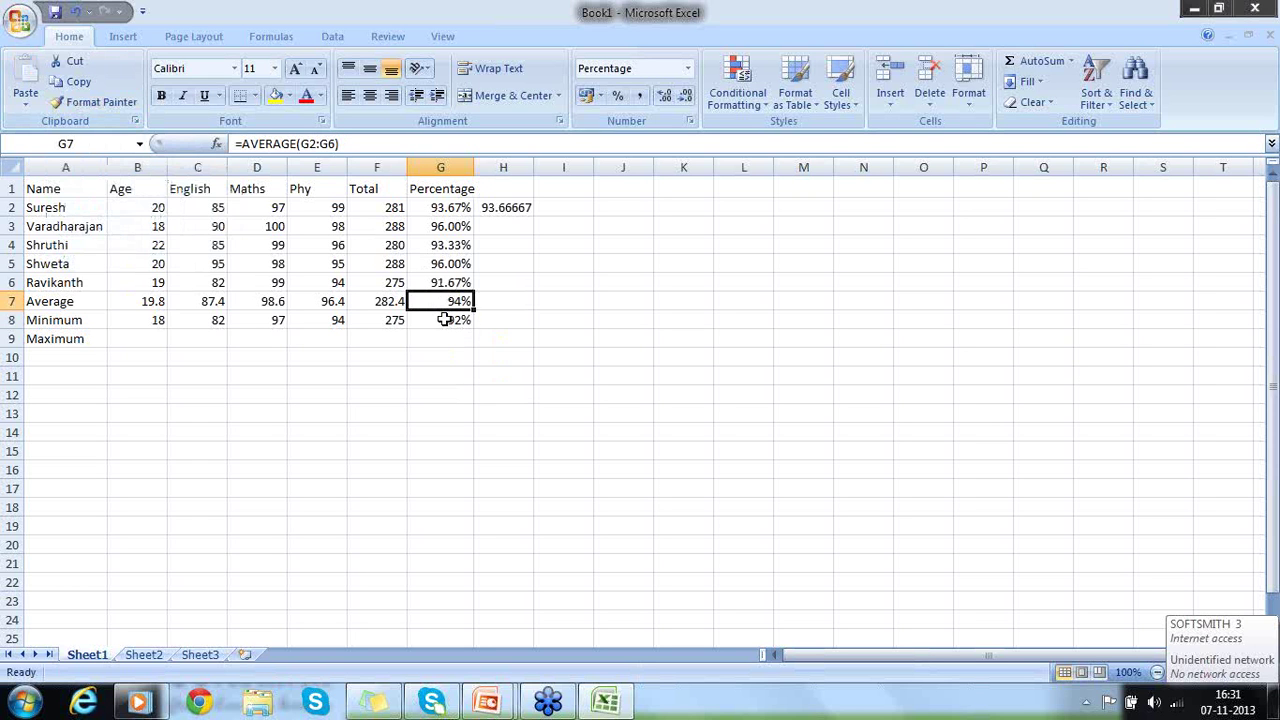
left_click(445, 320)
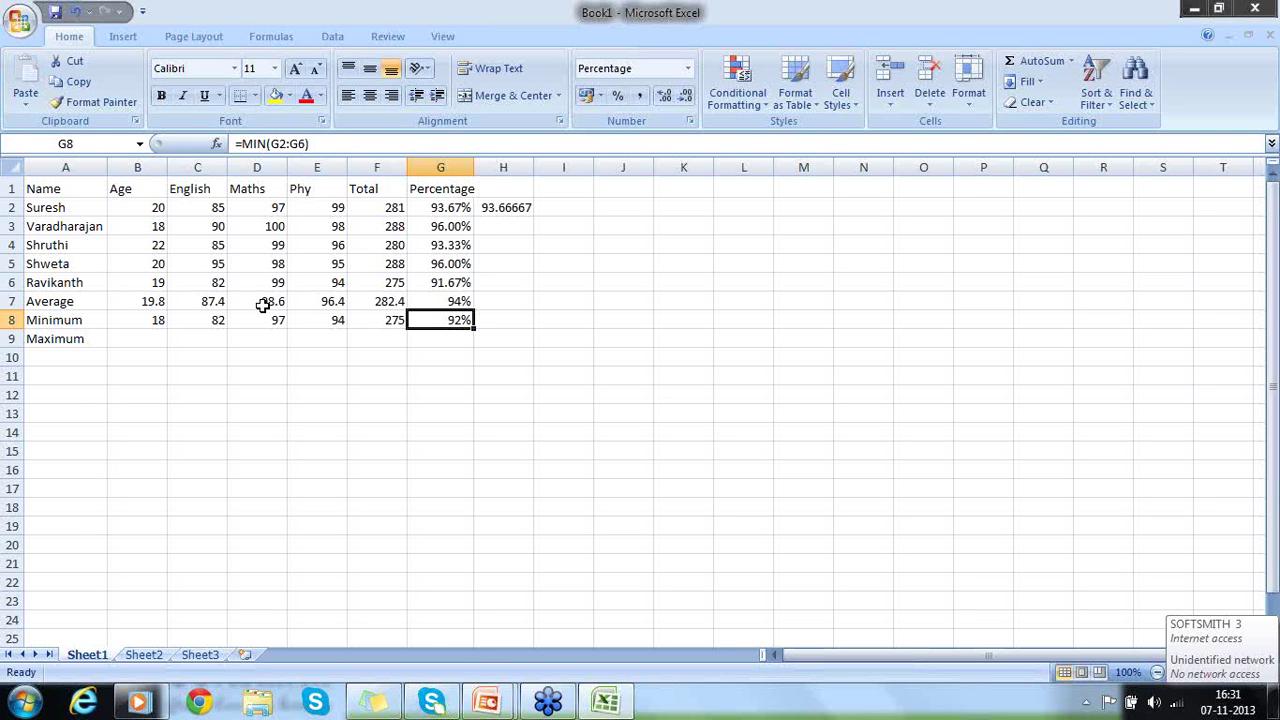
left_click(214, 321)
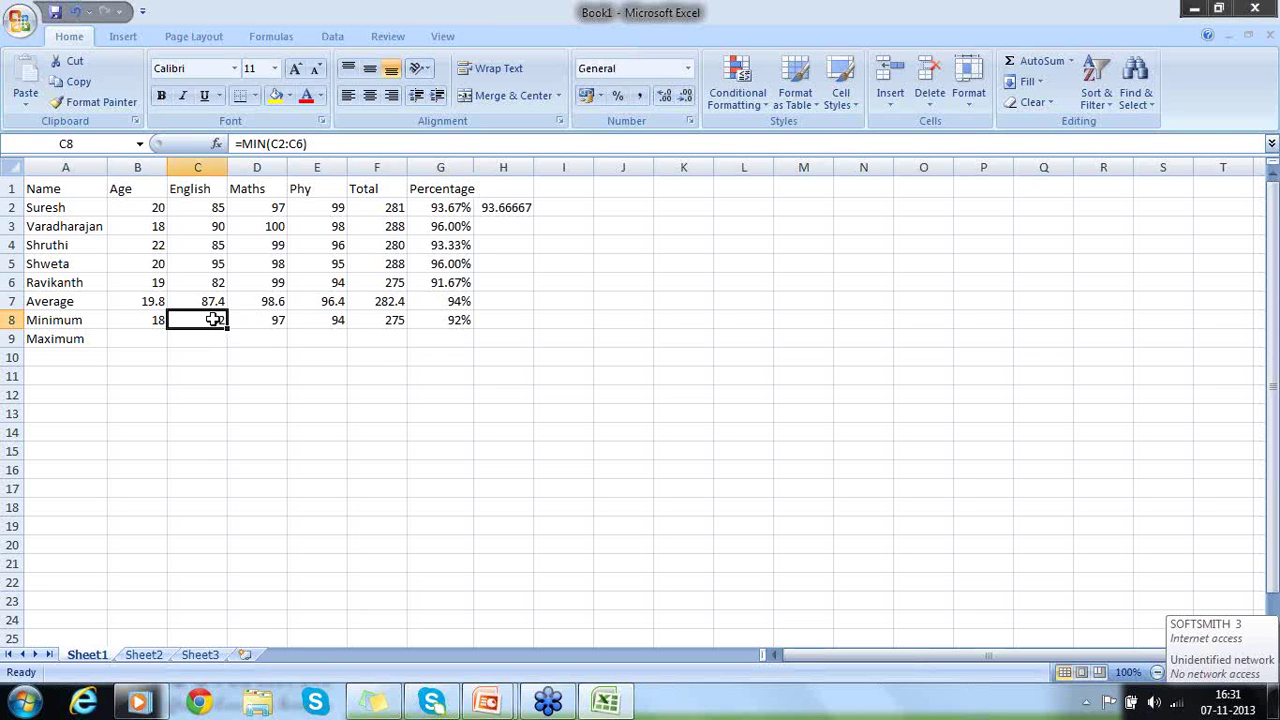
left_click(270, 321)
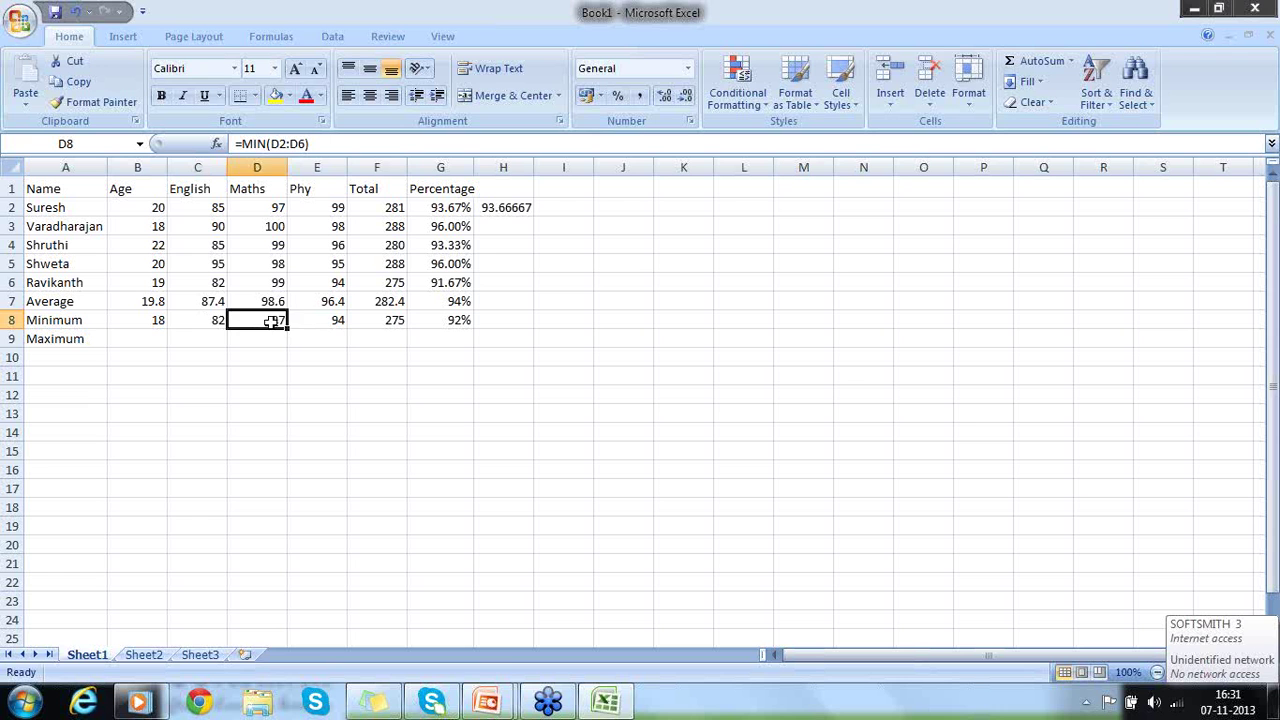
left_click(298, 322)
- Replace the Total minimum in F8 with the formula =SUM(B8:E8)
left_click(380, 322)
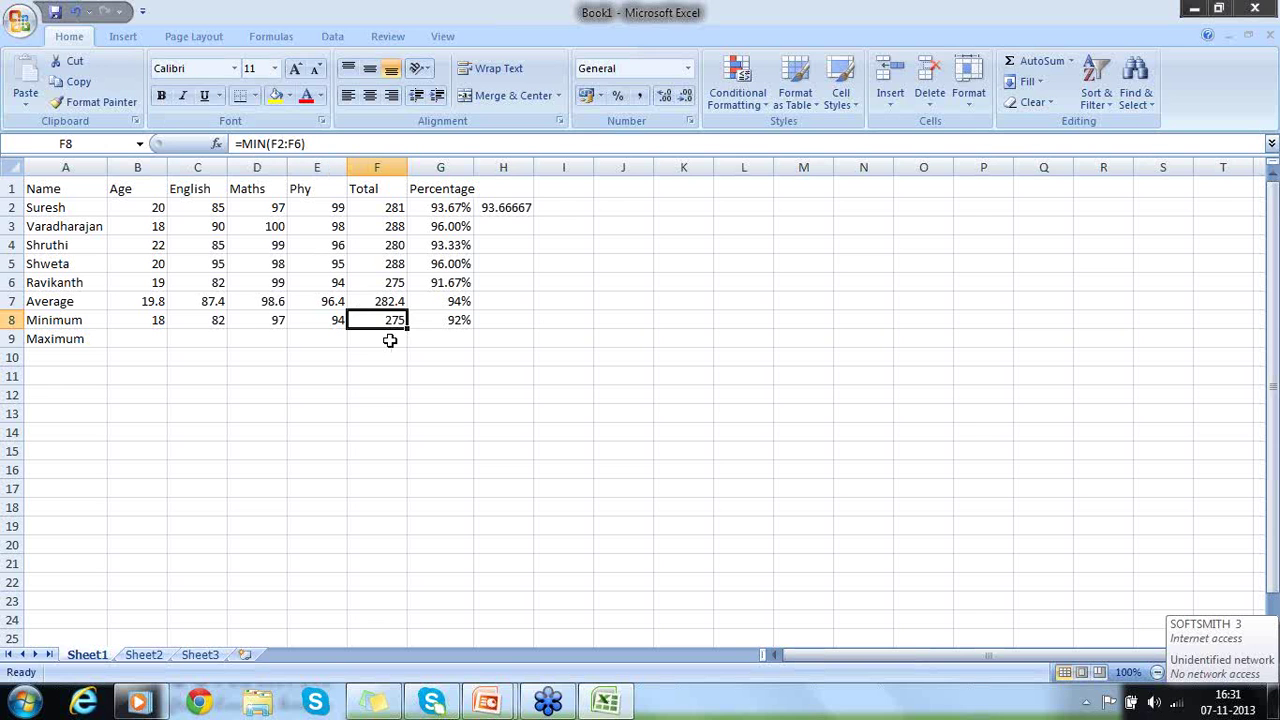
type("=S")
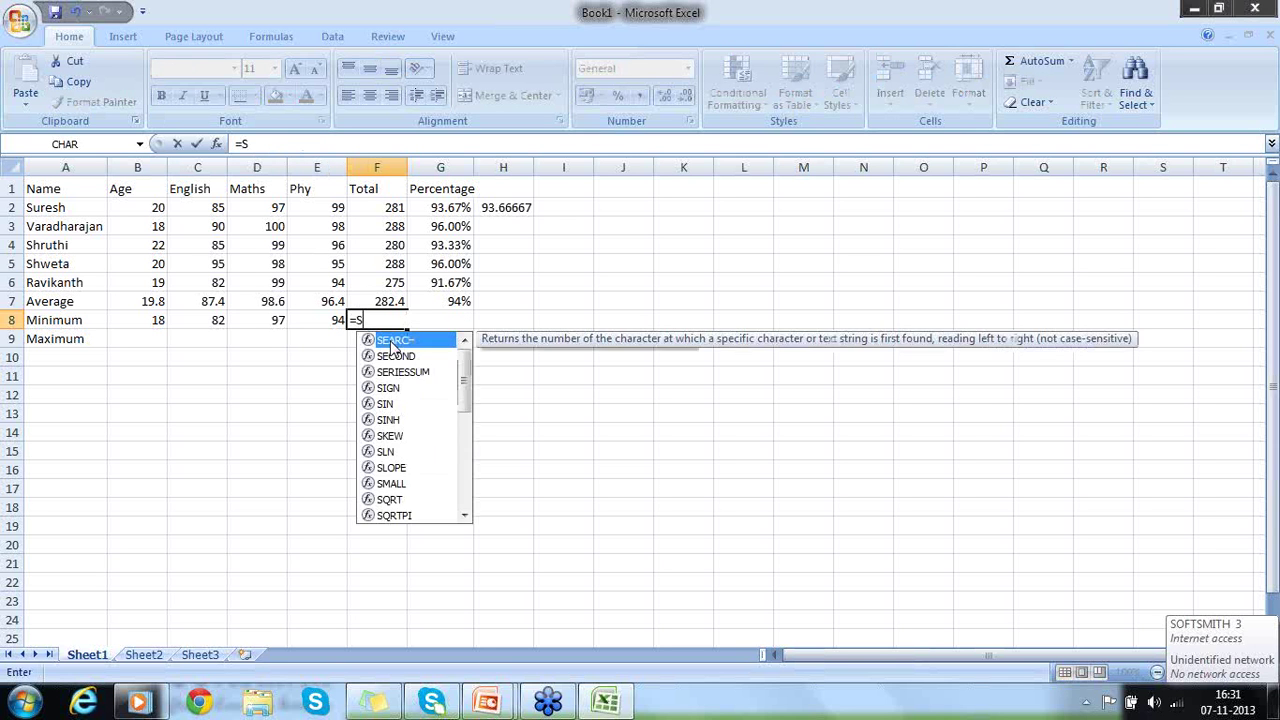
type("um(")
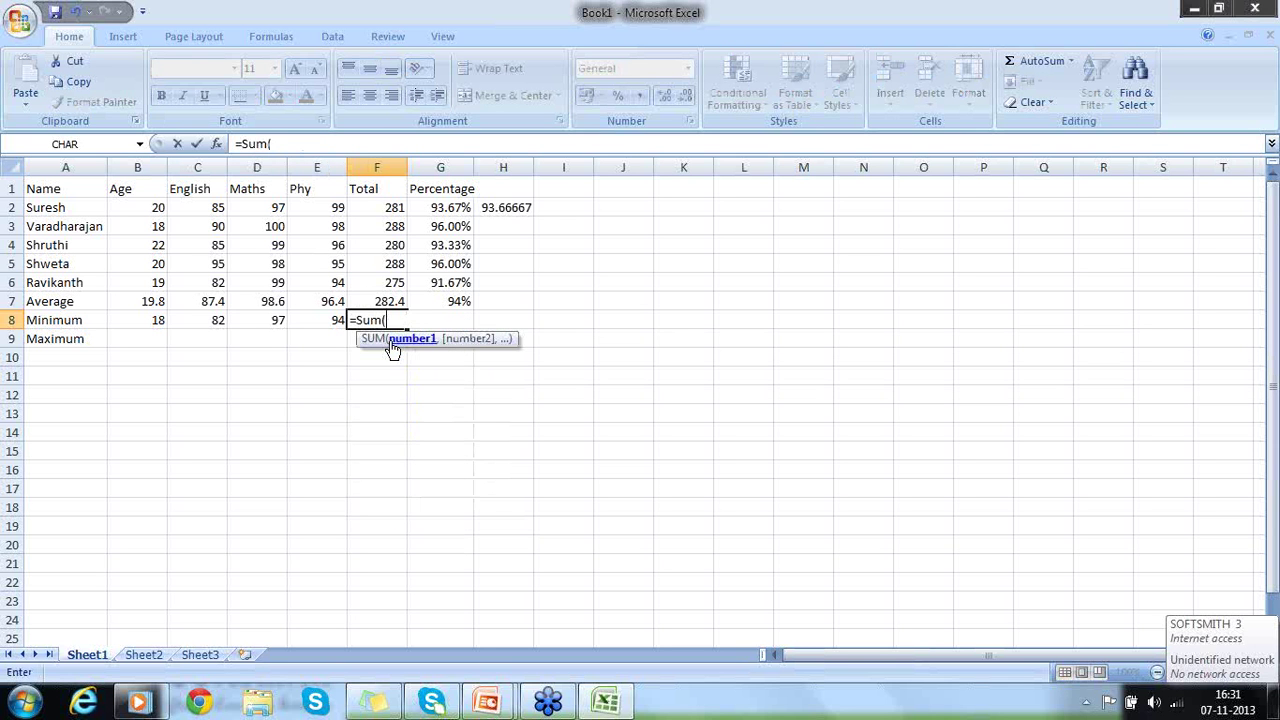
key("Left")
key("F8")
key("Left")
key("Left")
key("Left")
type(")")
key("Return")
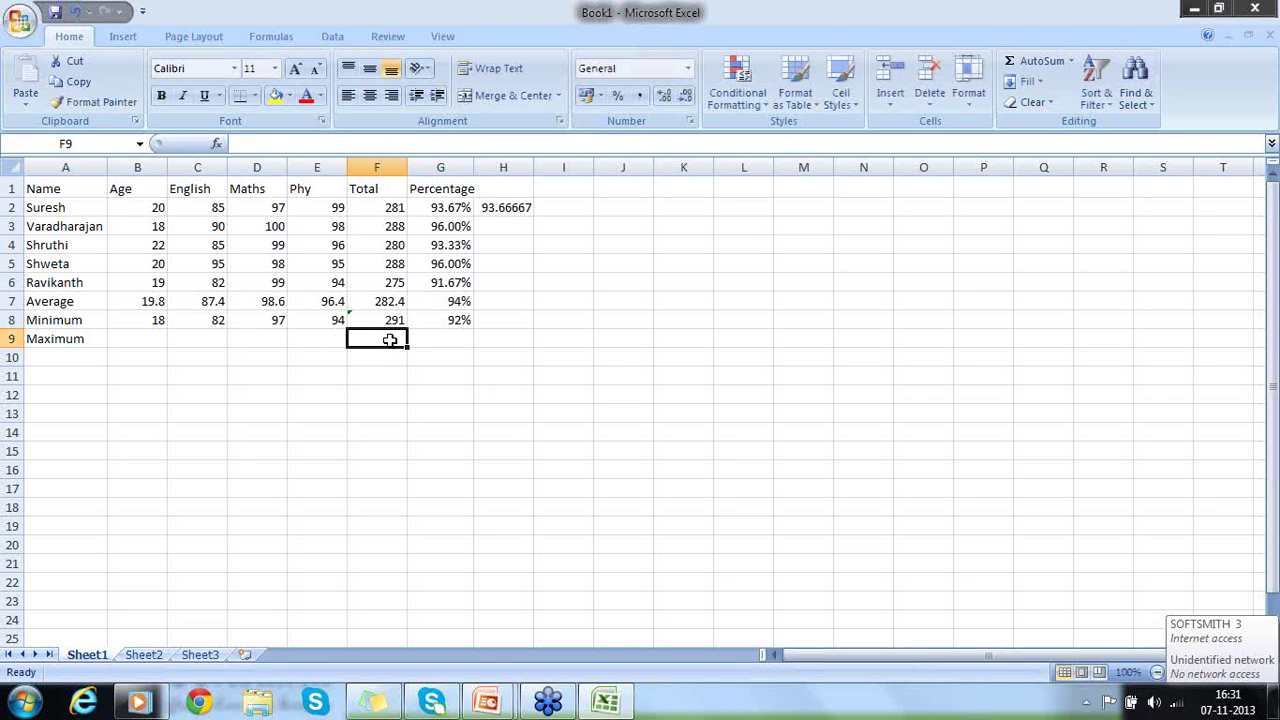
- Change the start of the sum range in F8 to C8 so the formula reads =SUM(C8:E8)
key("Up")
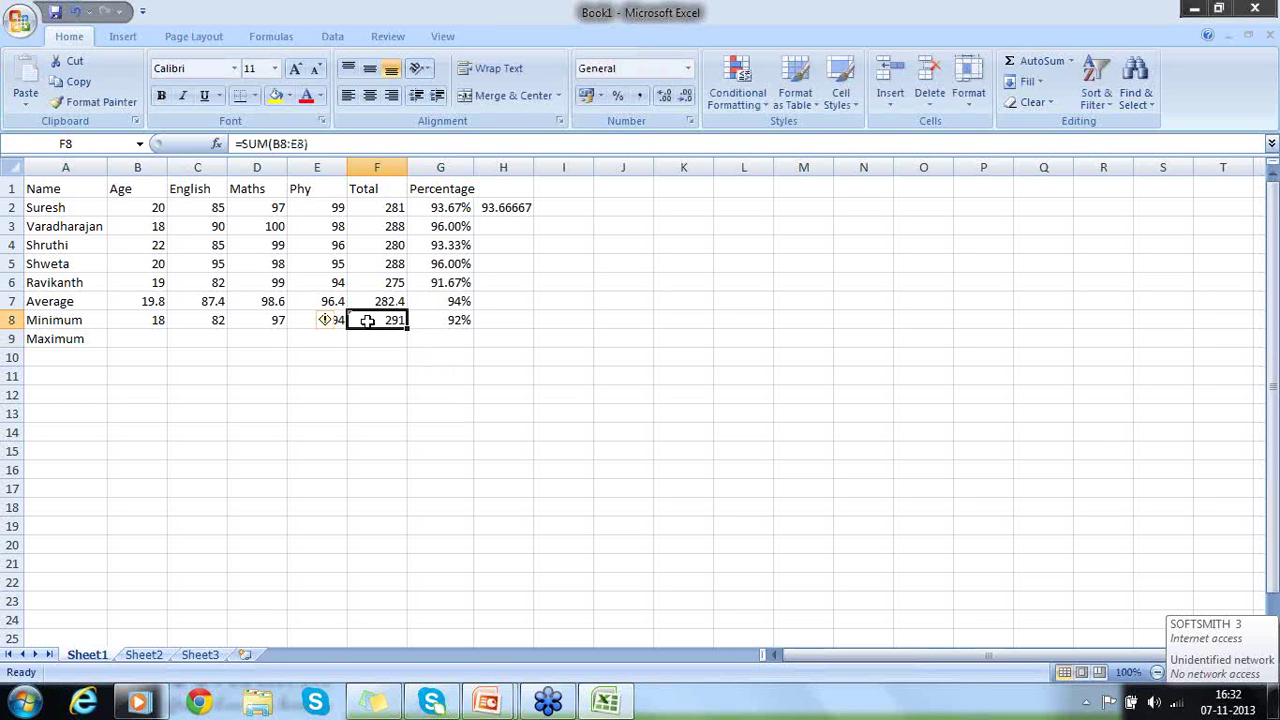
left_click(286, 143)
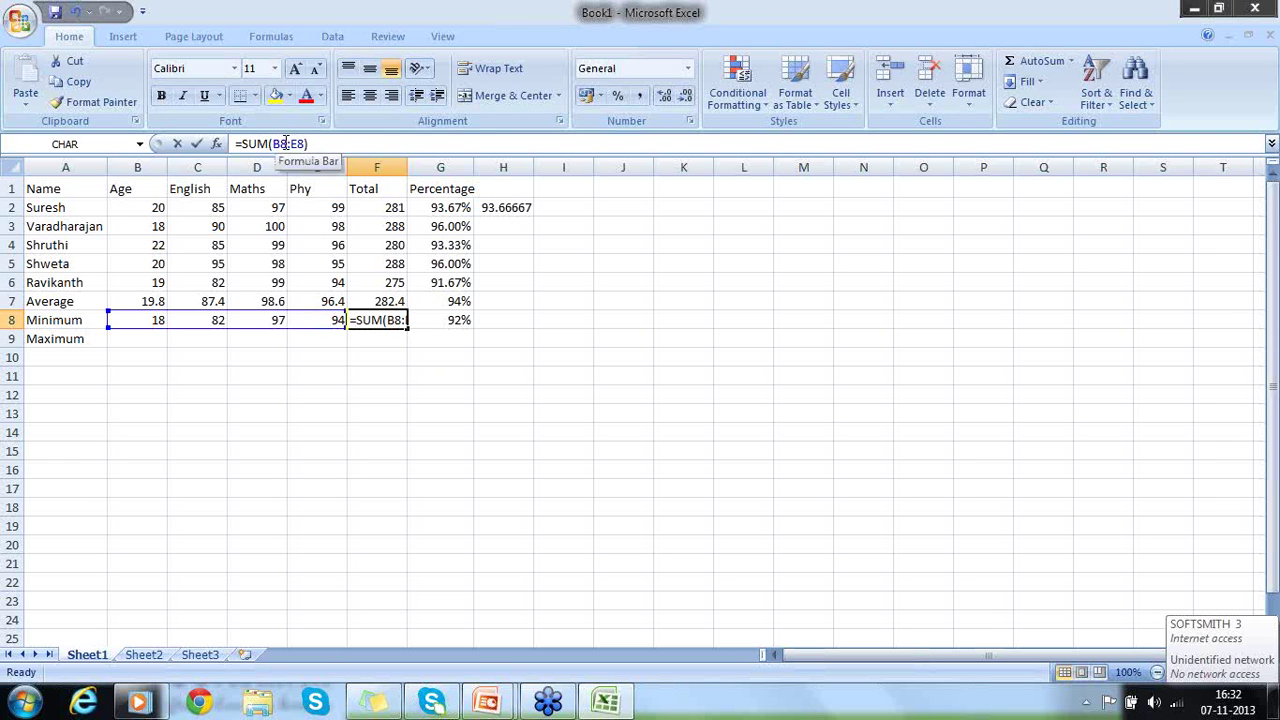
key("BackSpace")
key("BackSpace")
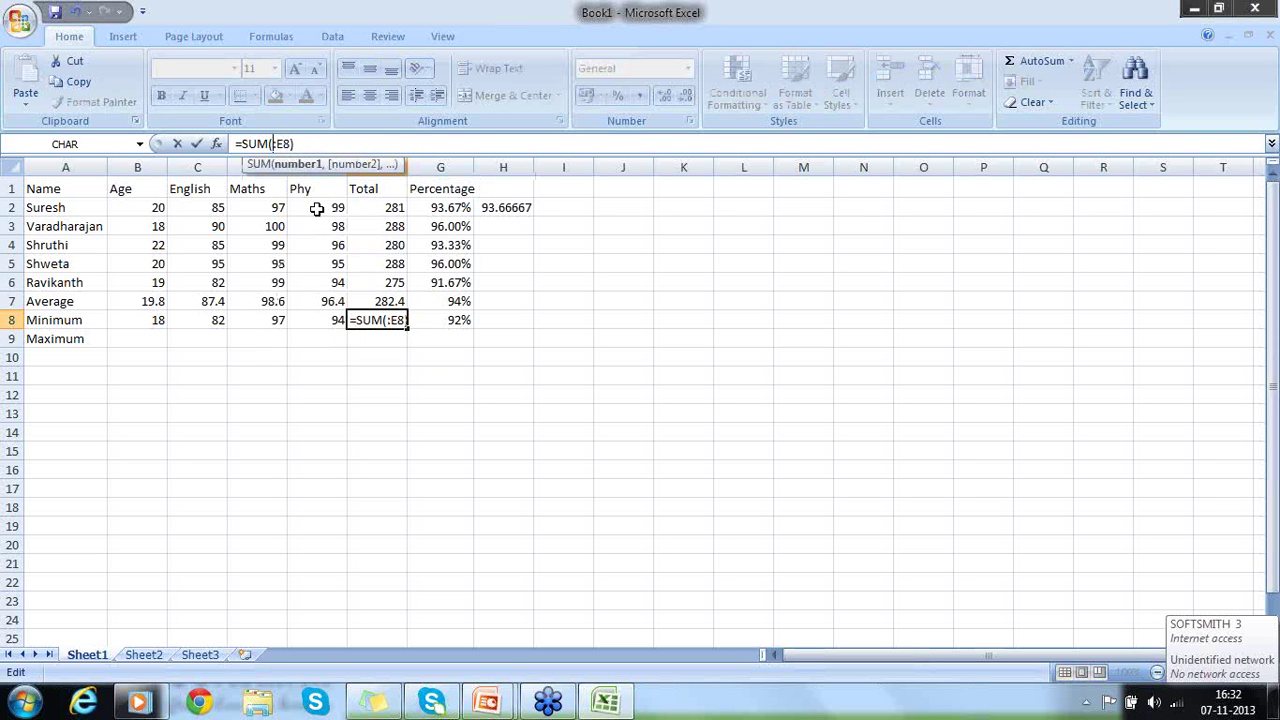
type("C8")
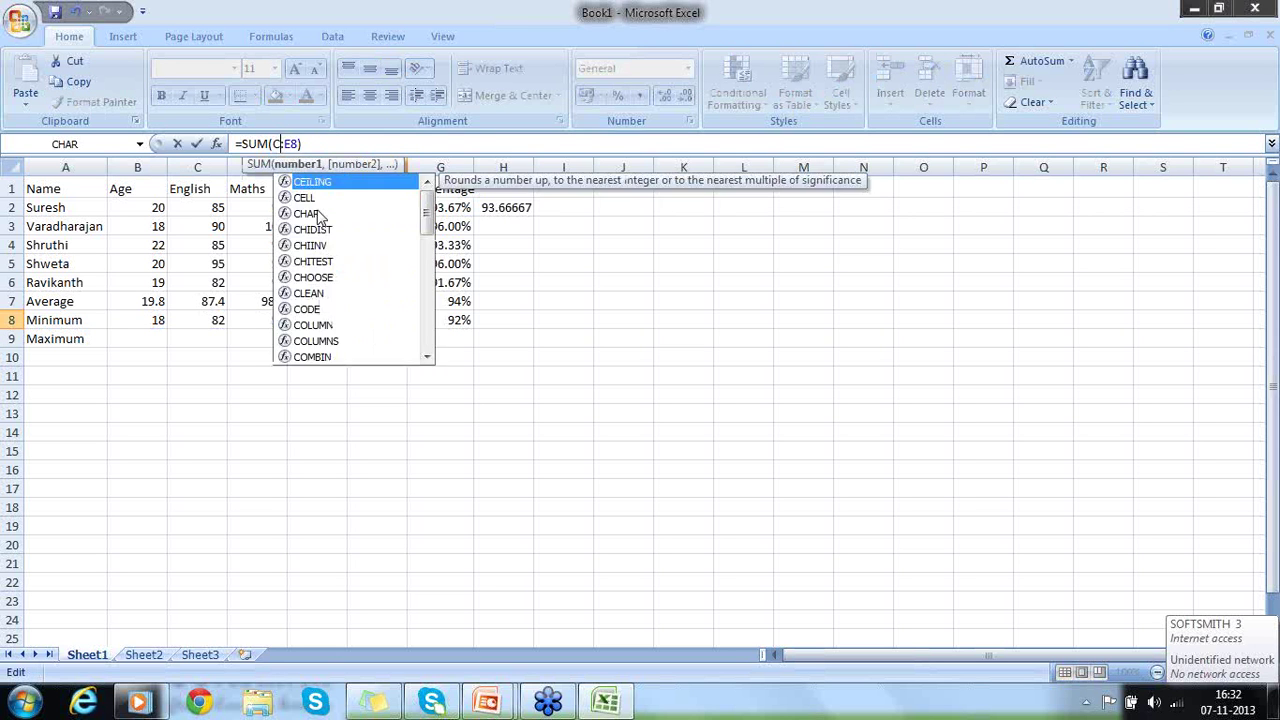
key("Return")
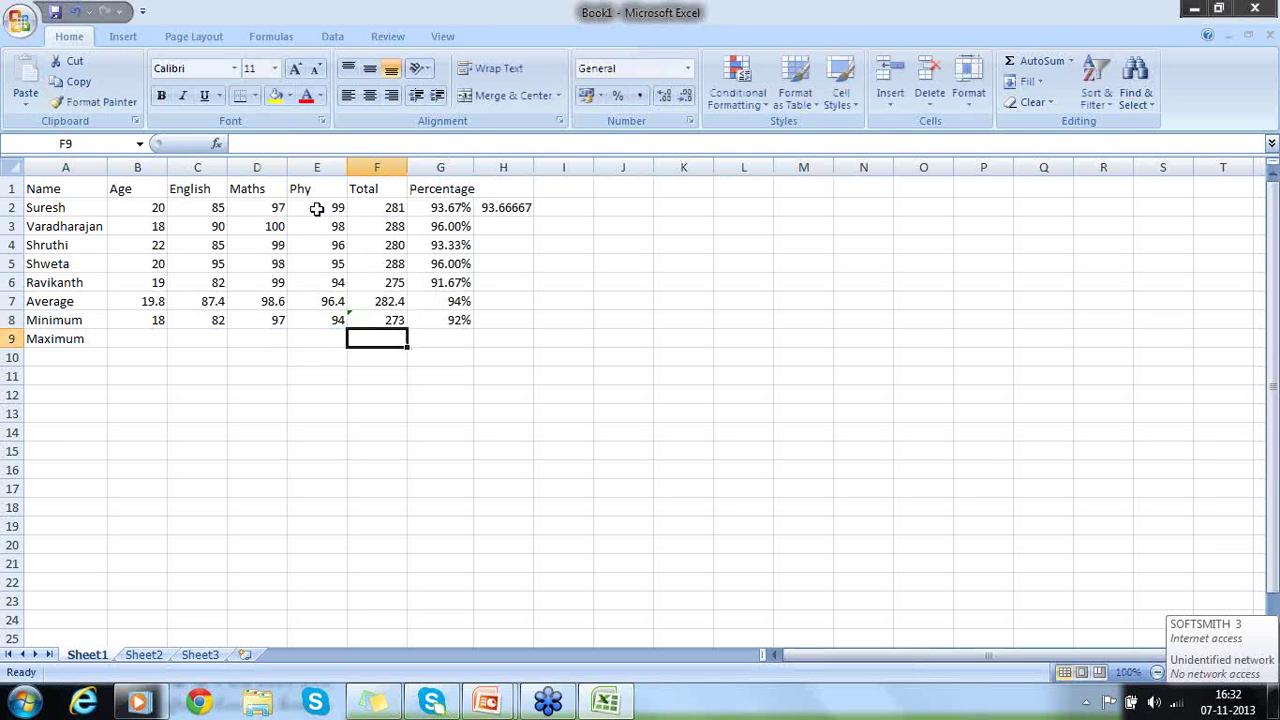
- Replace the Total minimum in F8 with the formula =MIN(F2:F6) and check the entered formula
left_click(387, 319)
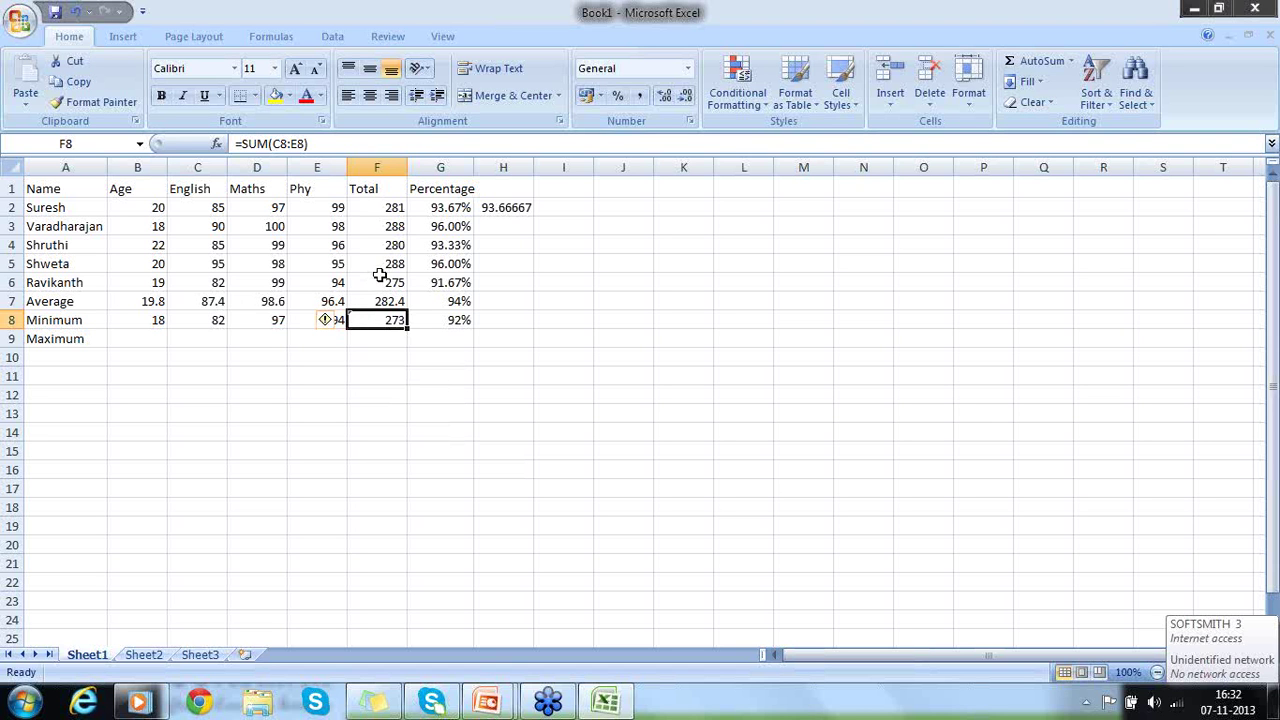
type("=Min(")
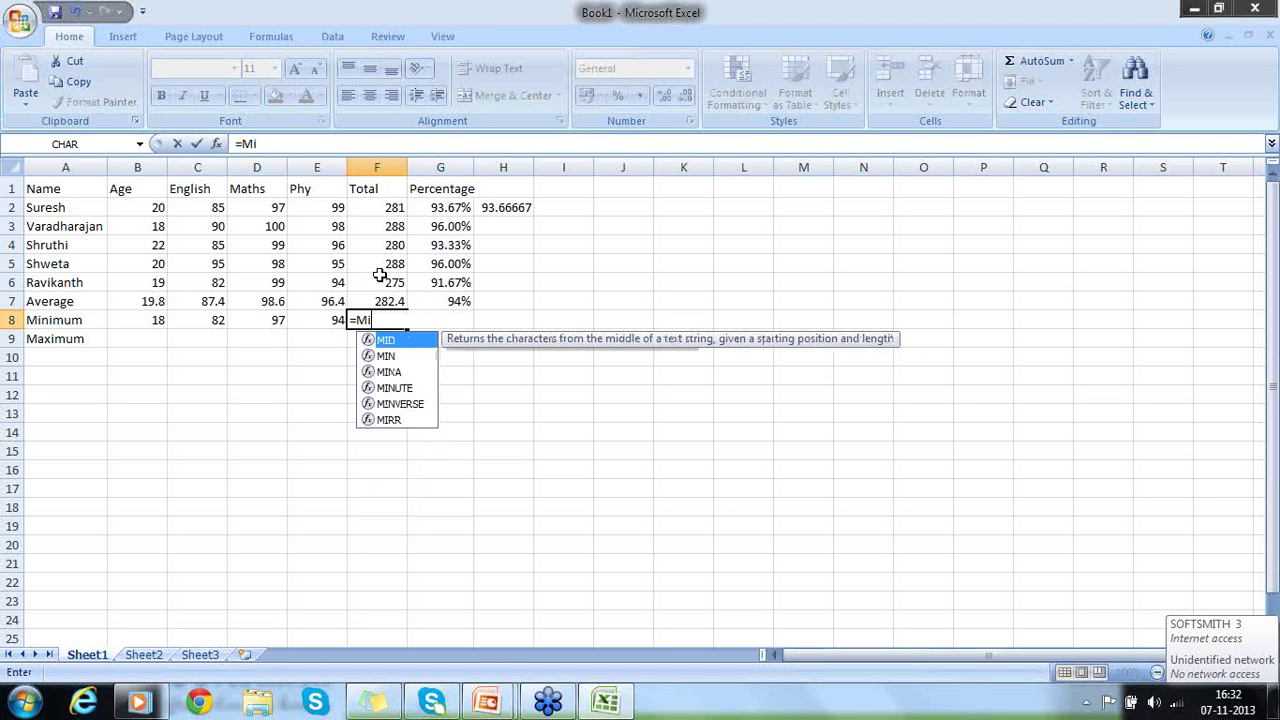
left_click(380, 275)
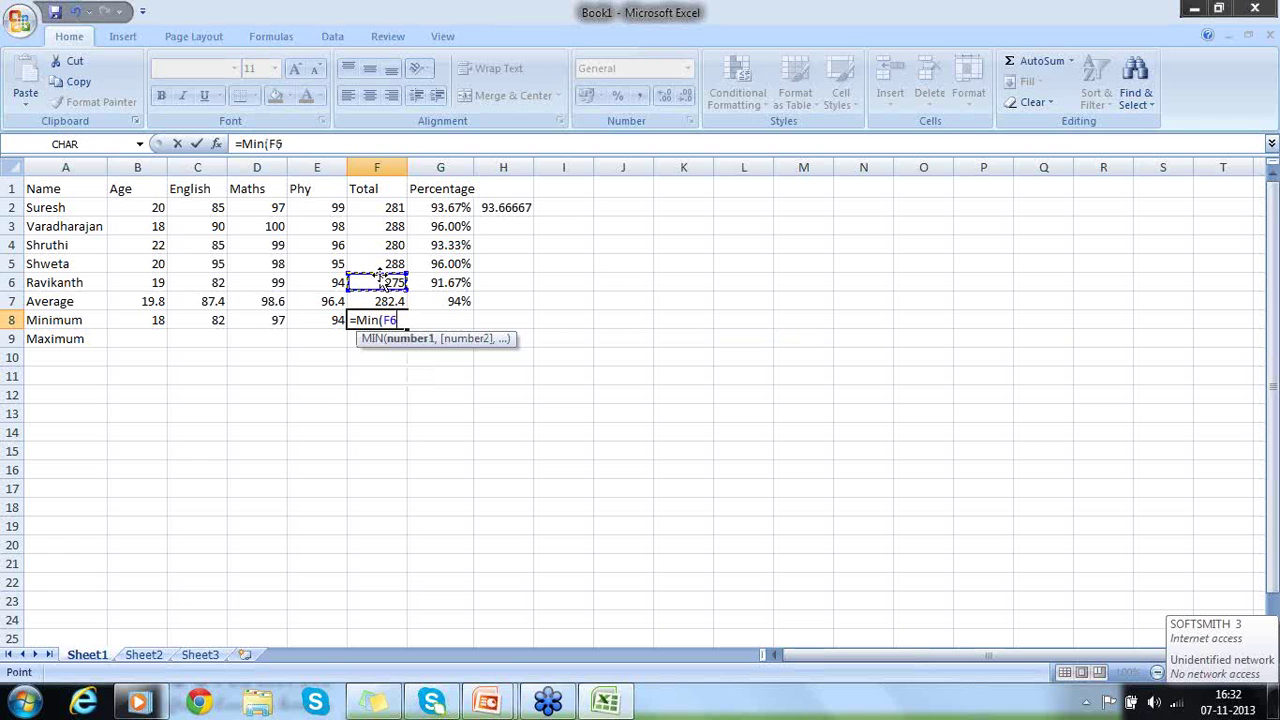
key("F8")
key("Up")
key("Up")
key("Up")
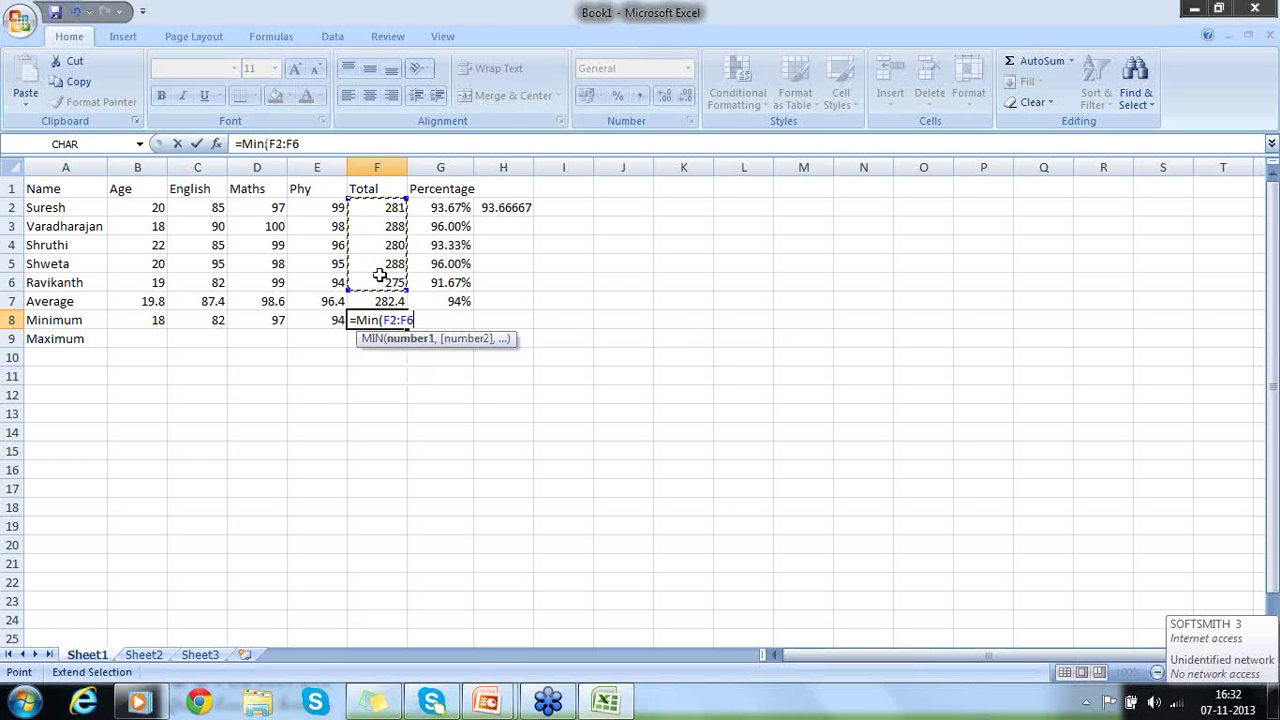
key("Return")
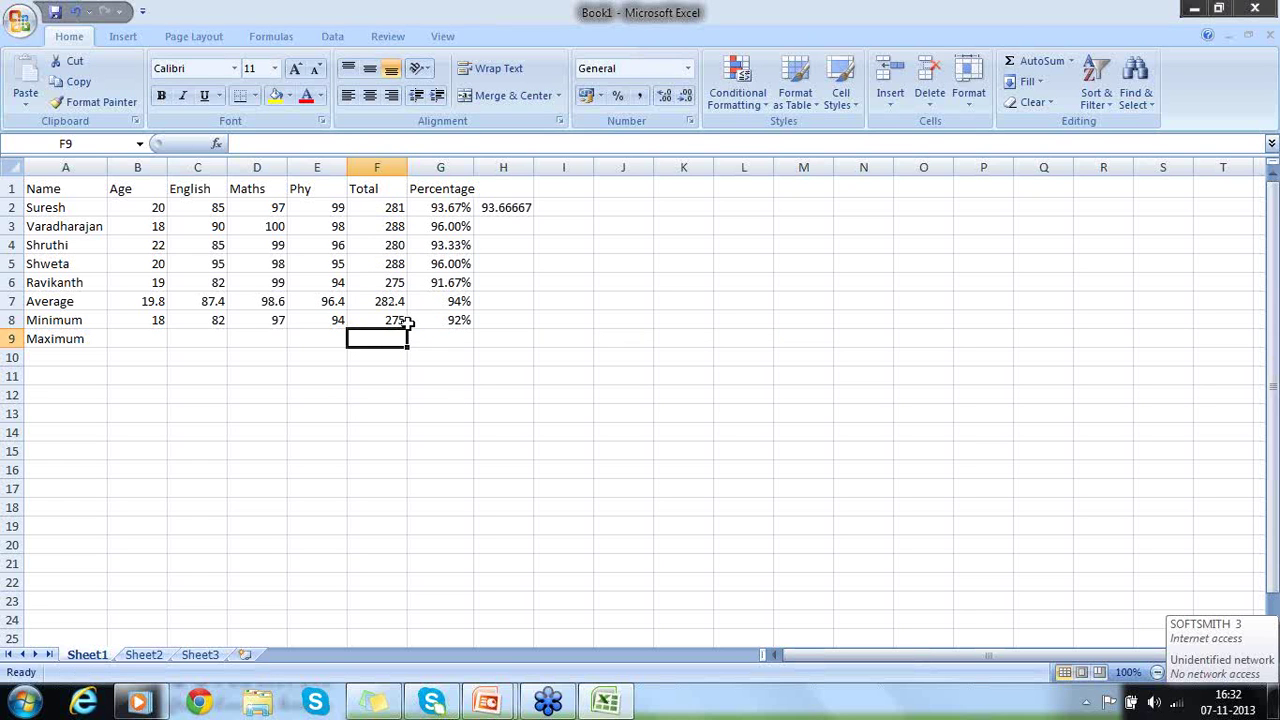
left_click(396, 319)
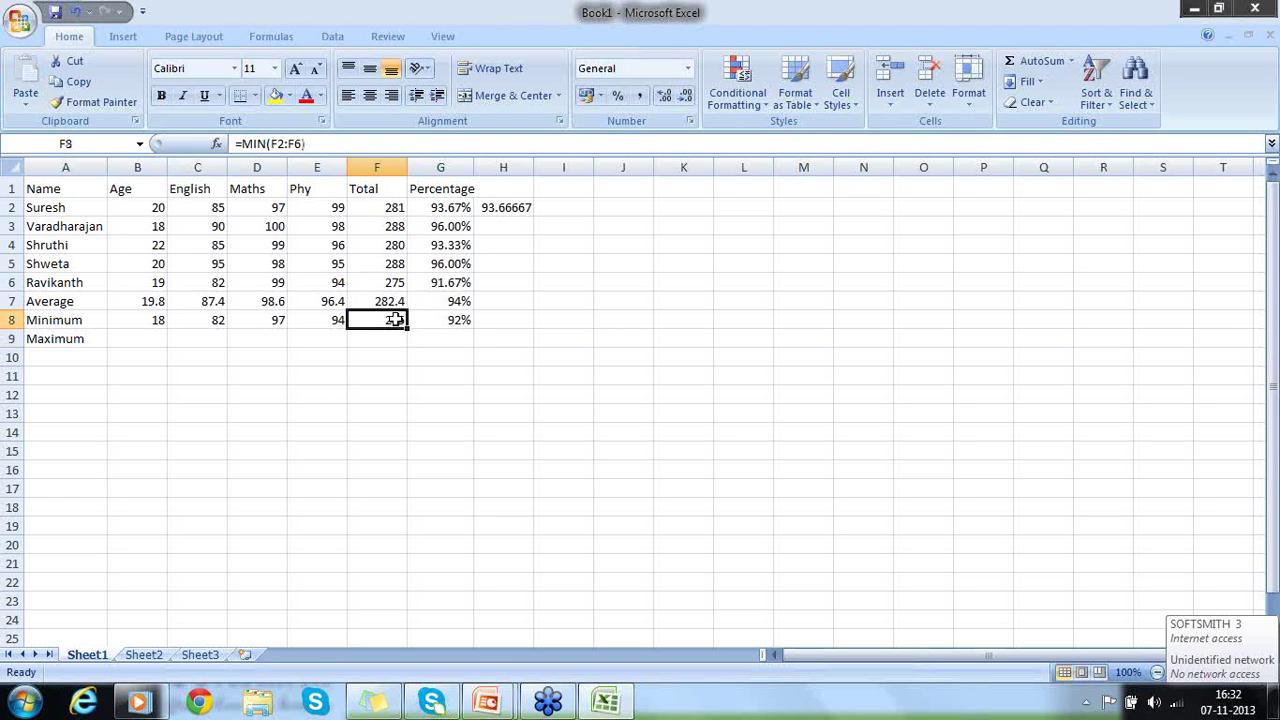
- Enter a SUM formula in I8 that adds the English, Maths and Phy minimums in C8:E8
left_click(558, 320)
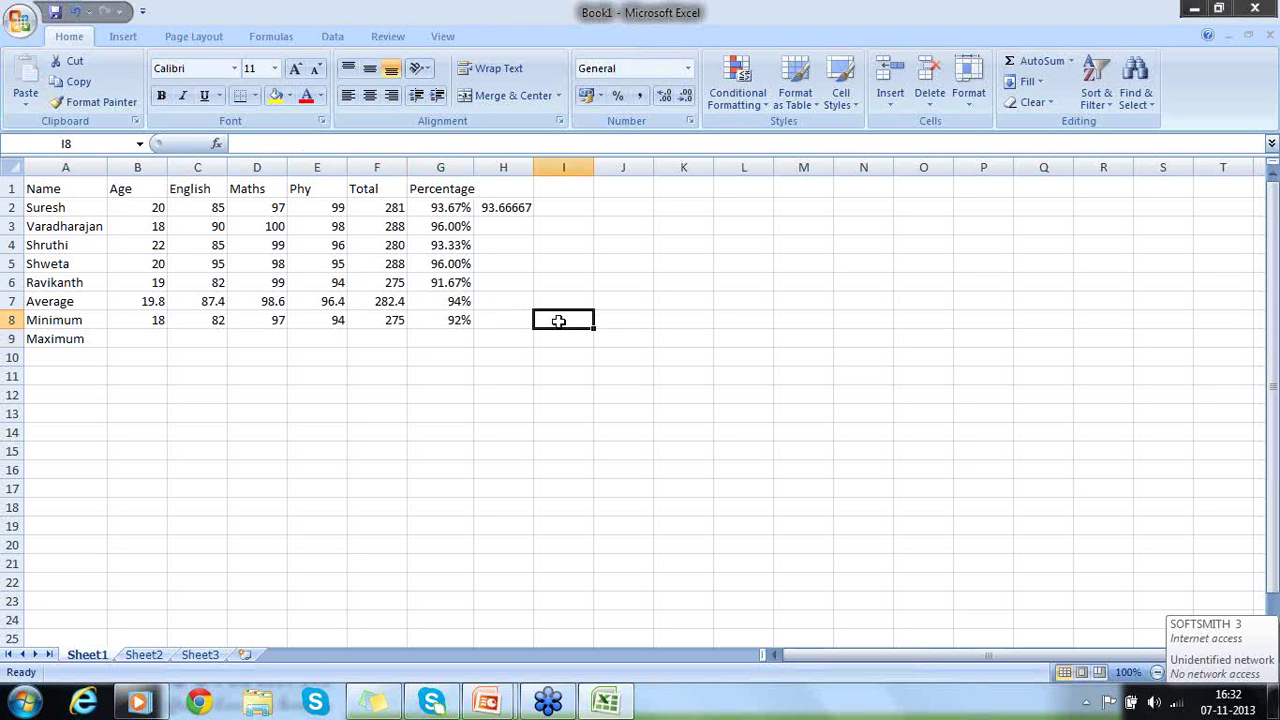
type("=S")
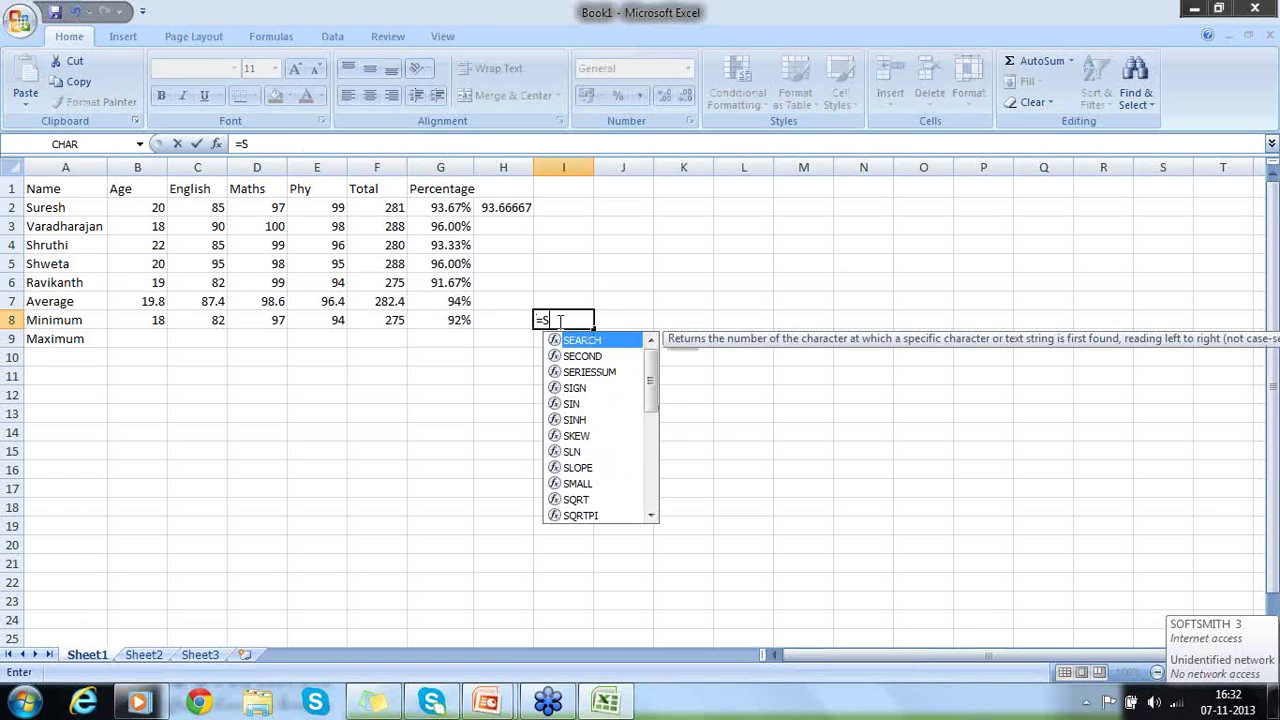
type("um(G9")
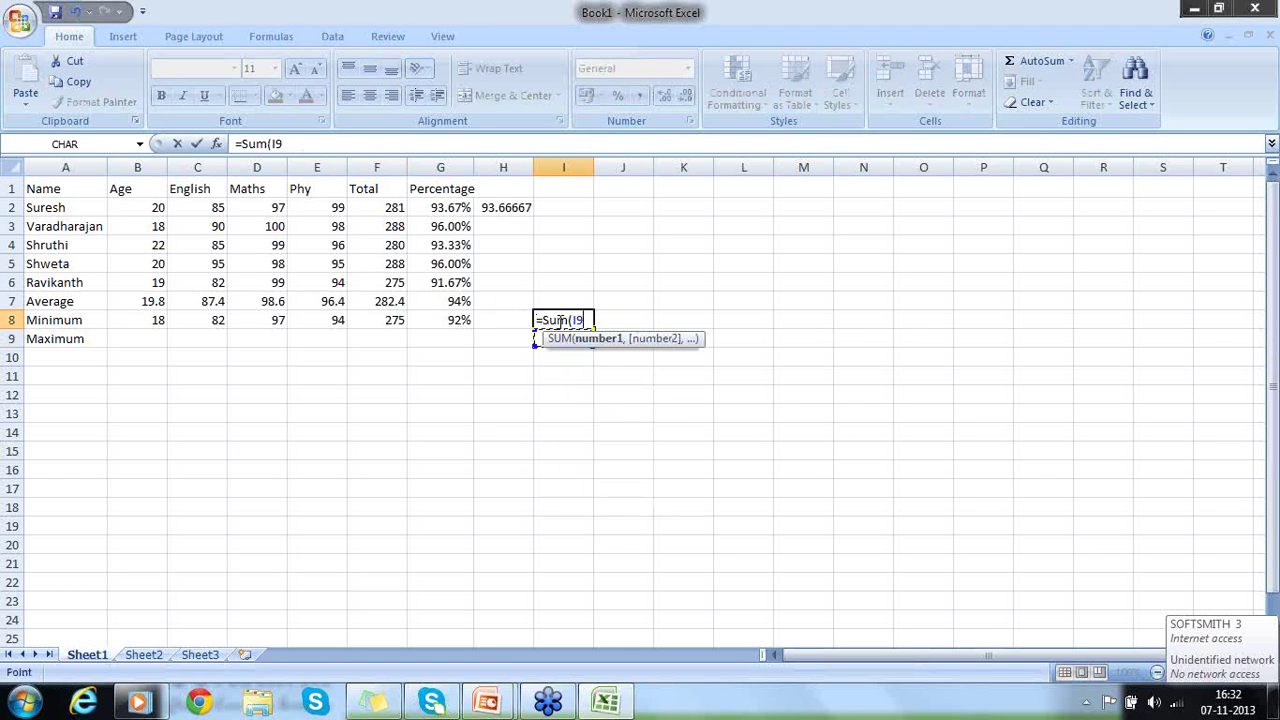
key("Left")
key("Left")
key("Up")
key("F8")
key("Left")
key("Left")
key("Left")
key("Right")
type(")")
key("Return")
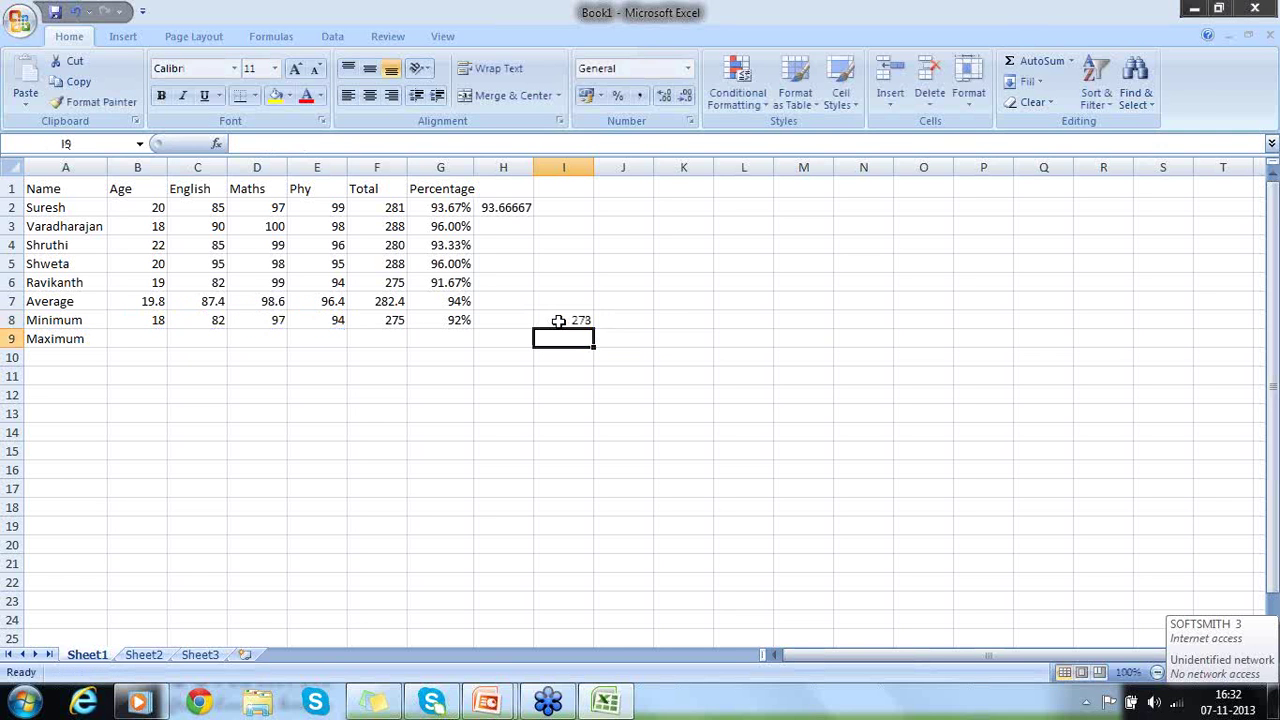
- Label the sum in I8 by entering "This sum of minimum" in J8
left_click(615, 317)
type("This")
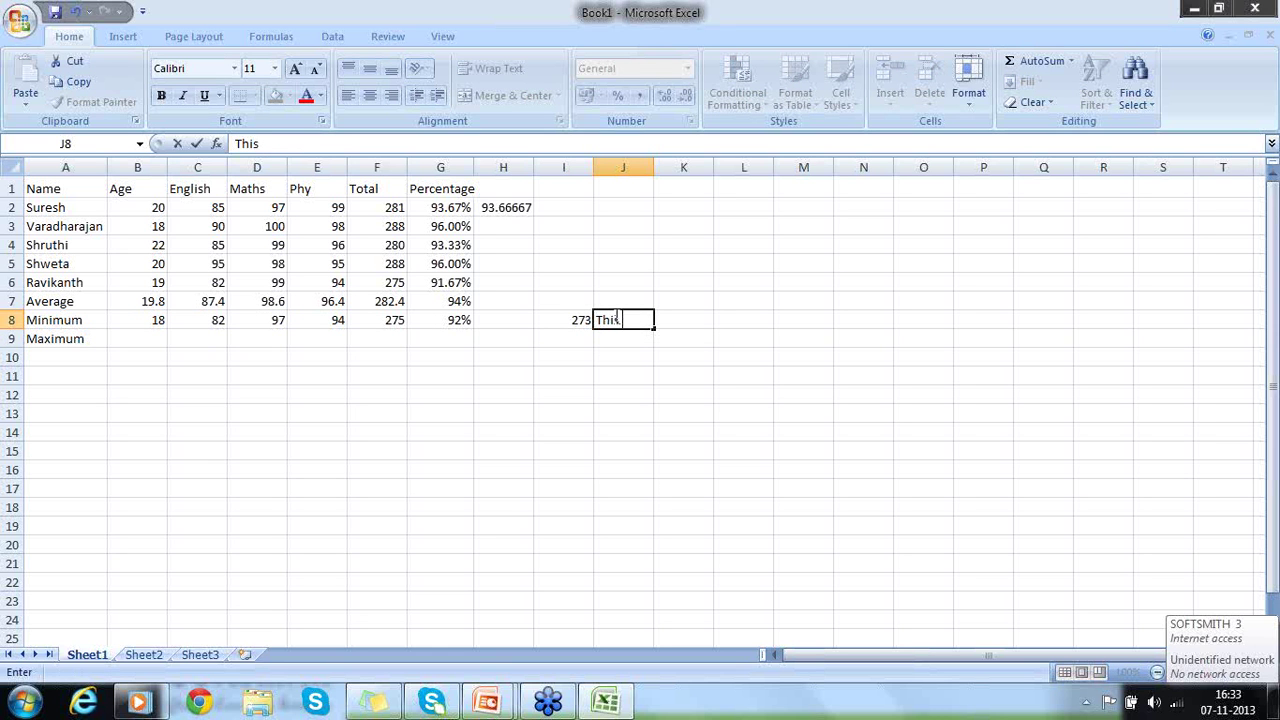
type(" sum of mi")
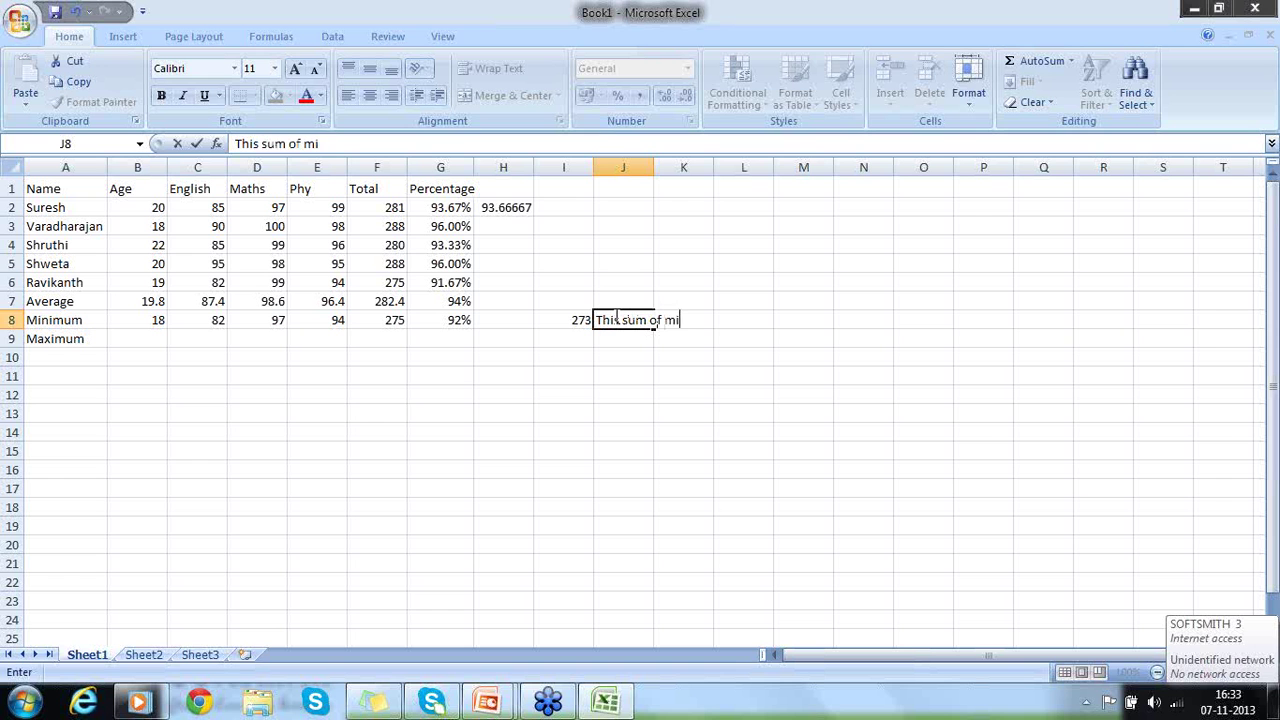
type("nimum")
key("Return")
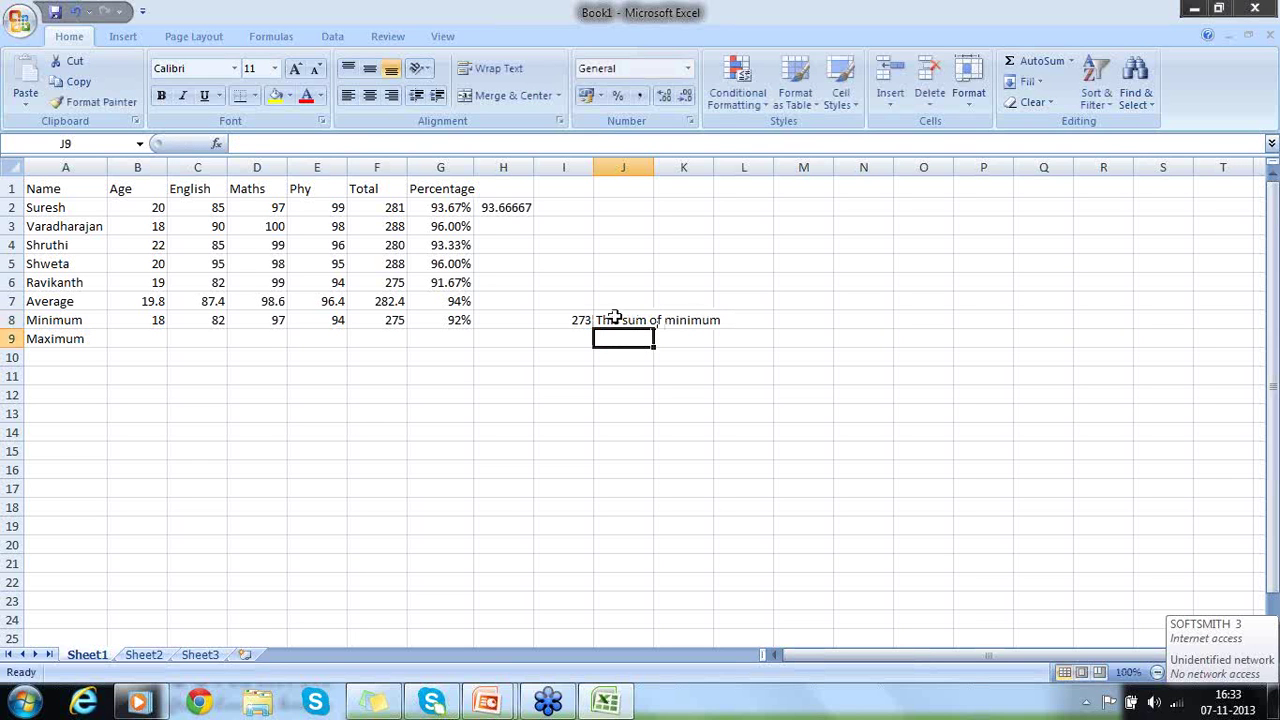
- Insert a comment on F8 reading "This value is the minimum total scored by the students" and view it
left_click(400, 317)
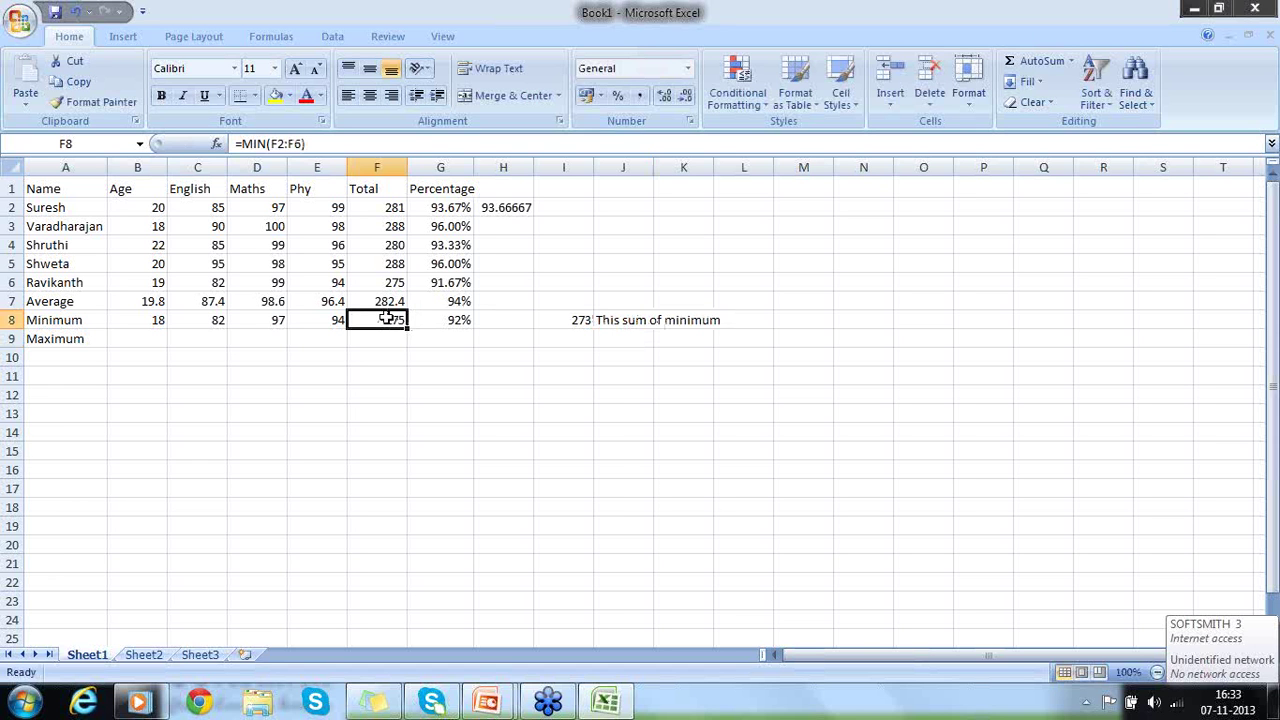
right_click(387, 318)
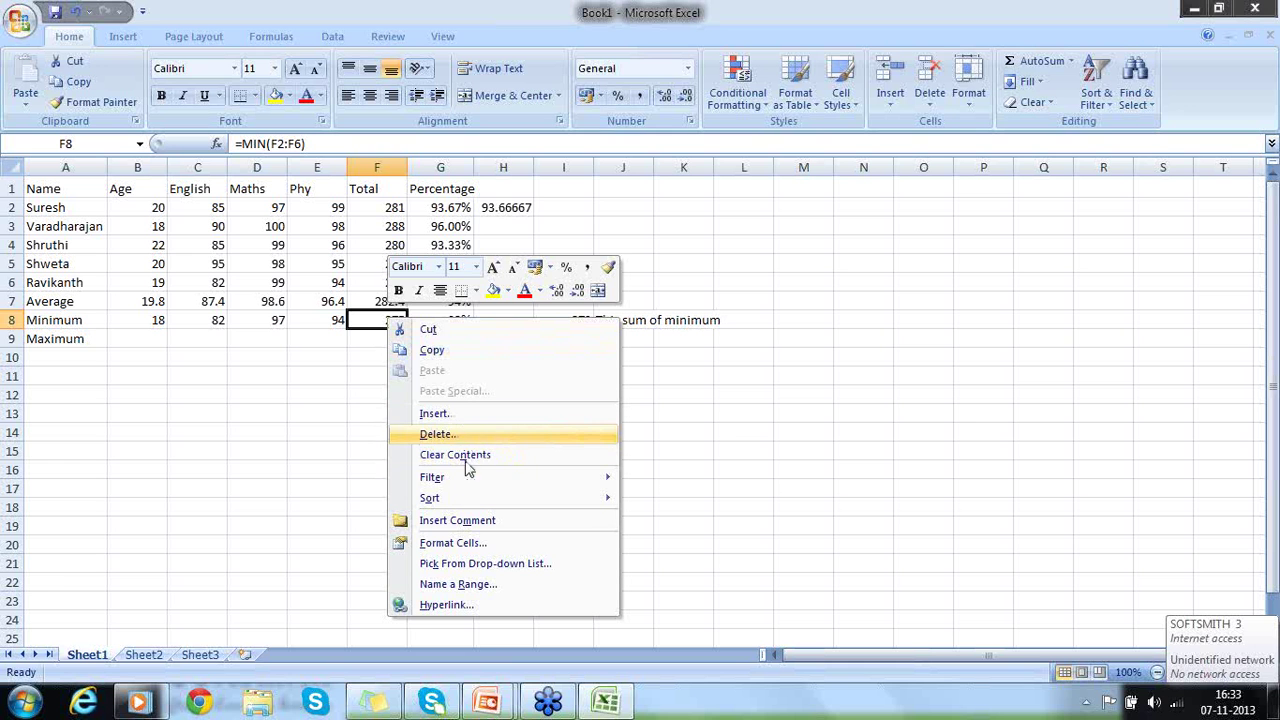
left_click(457, 521)
type("This value is")
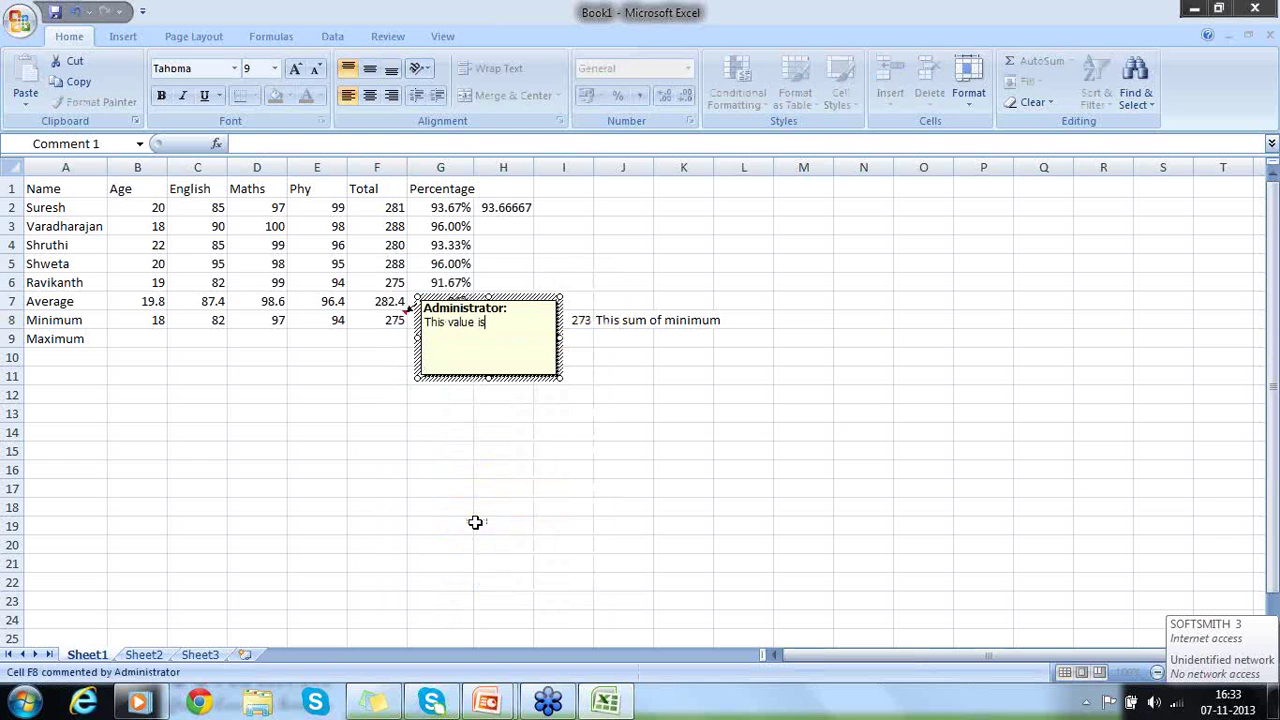
type(" the minimum total soc")
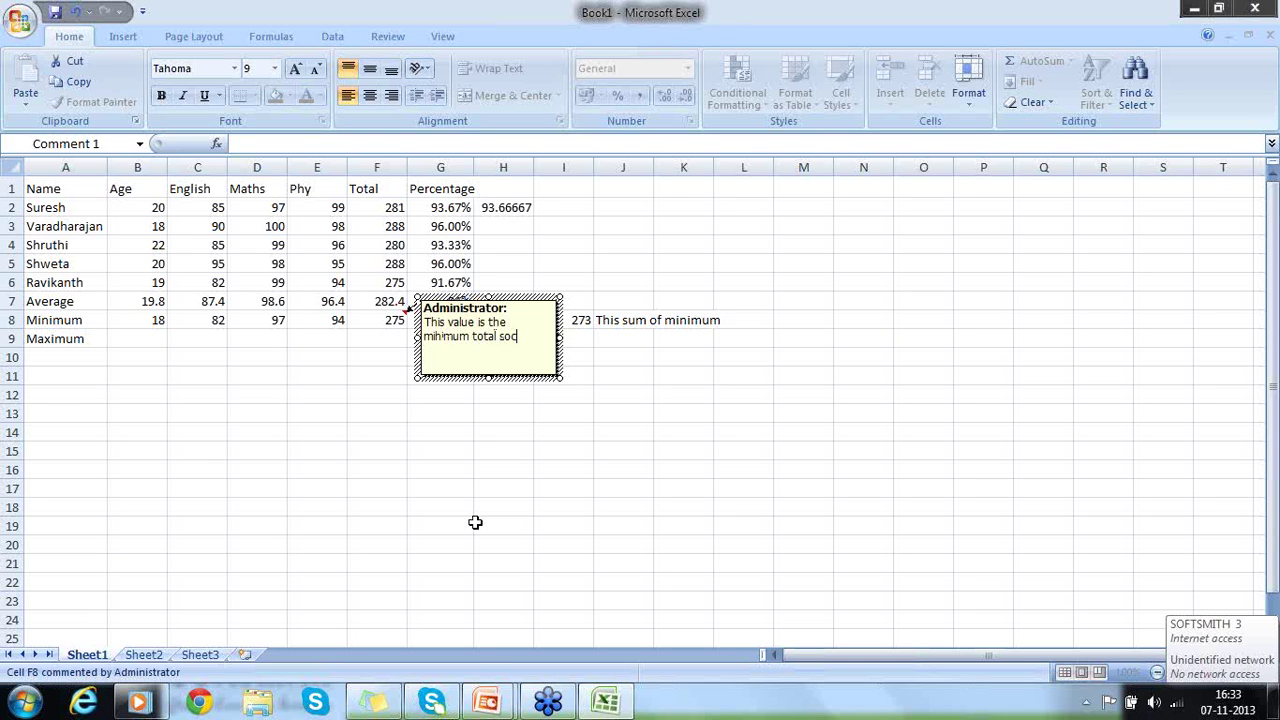
key("BackSpace")
key("BackSpace")
type("cored by the students")
left_click(468, 464)
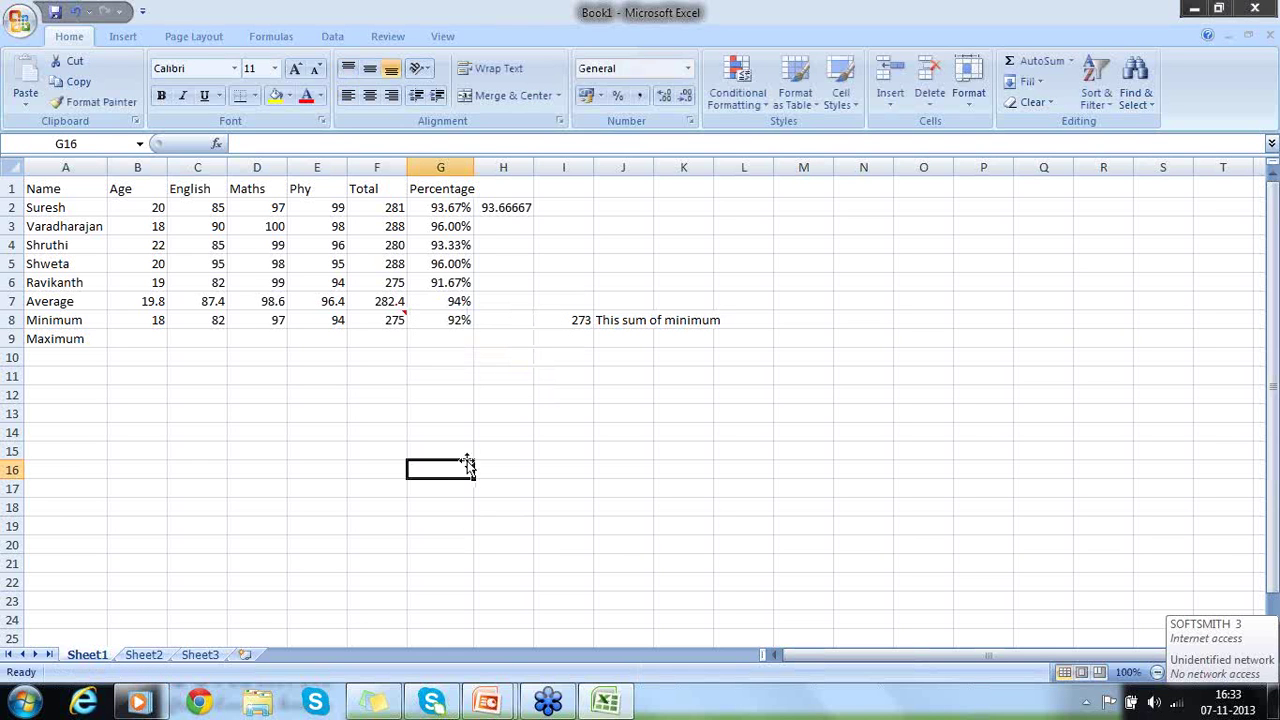
mouse_move(391, 320)
left_click(389, 358)
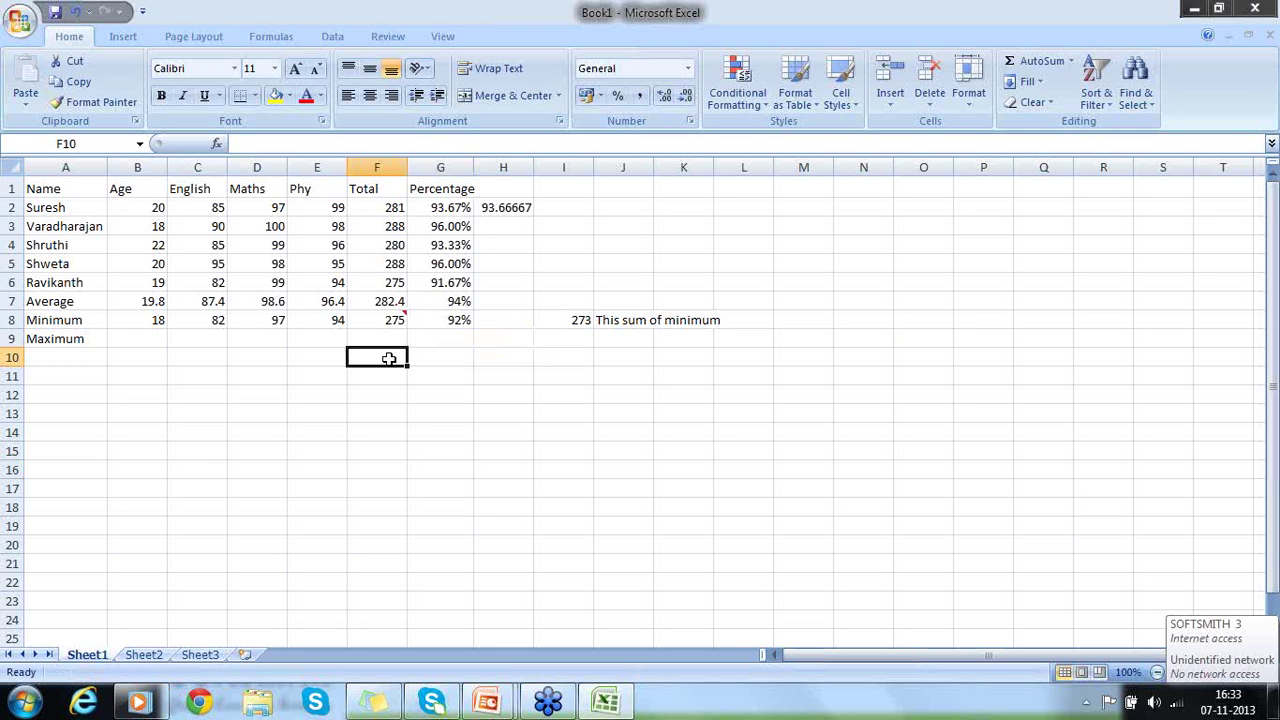
- Enter the formula =MAX(B2:B6) in B9 for the maximum Age
left_click(154, 335)
type("=MAx")
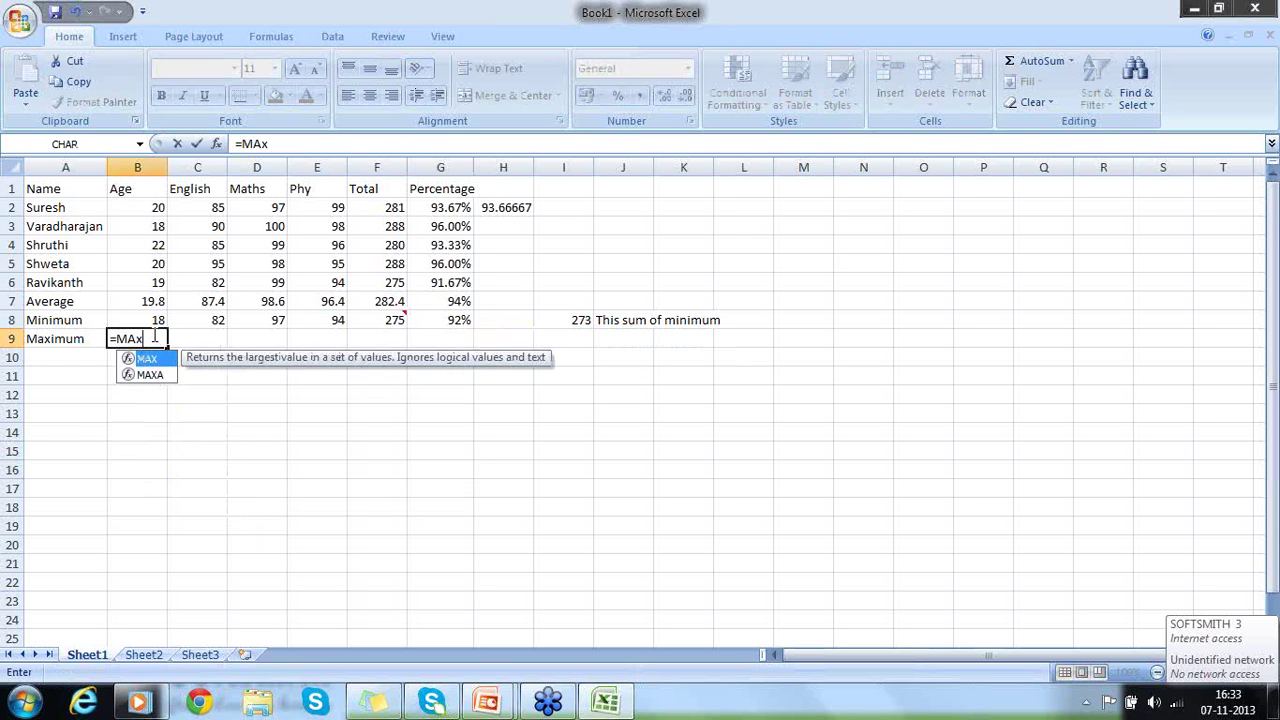
key("BackSpace")
key("BackSpace")
type("ax(")
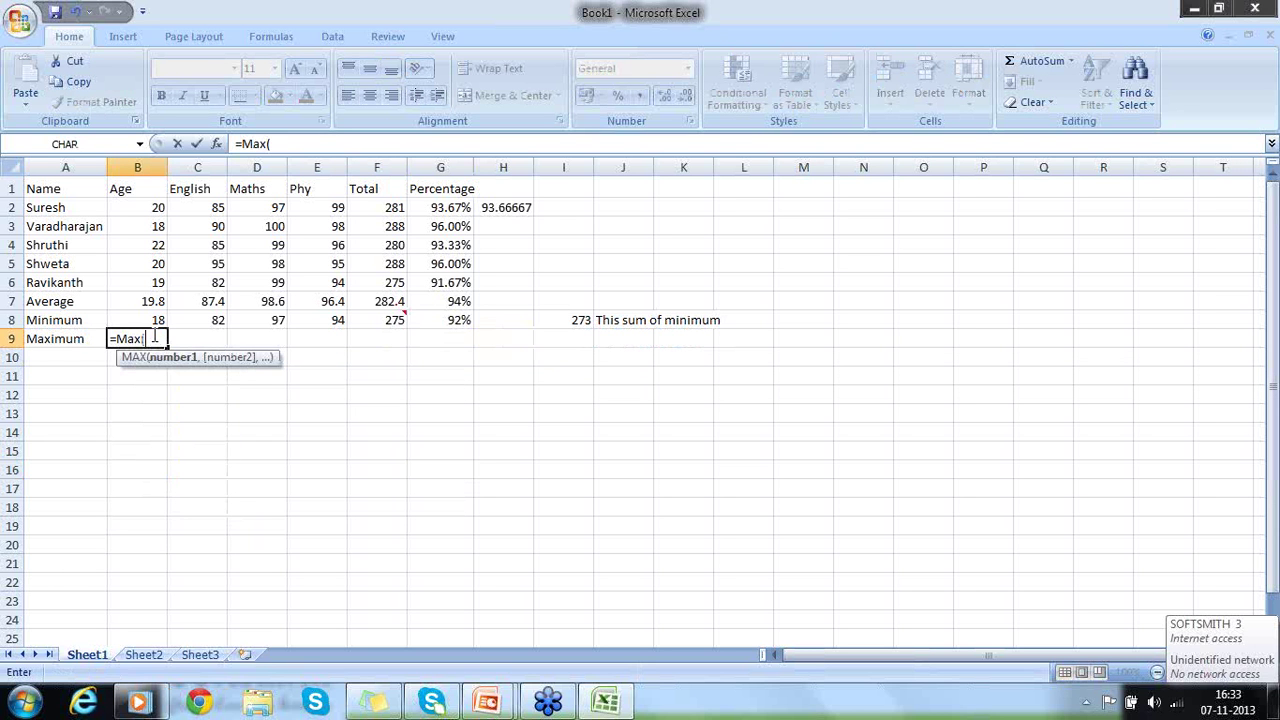
key("Up")
key("Up")
key("Up")
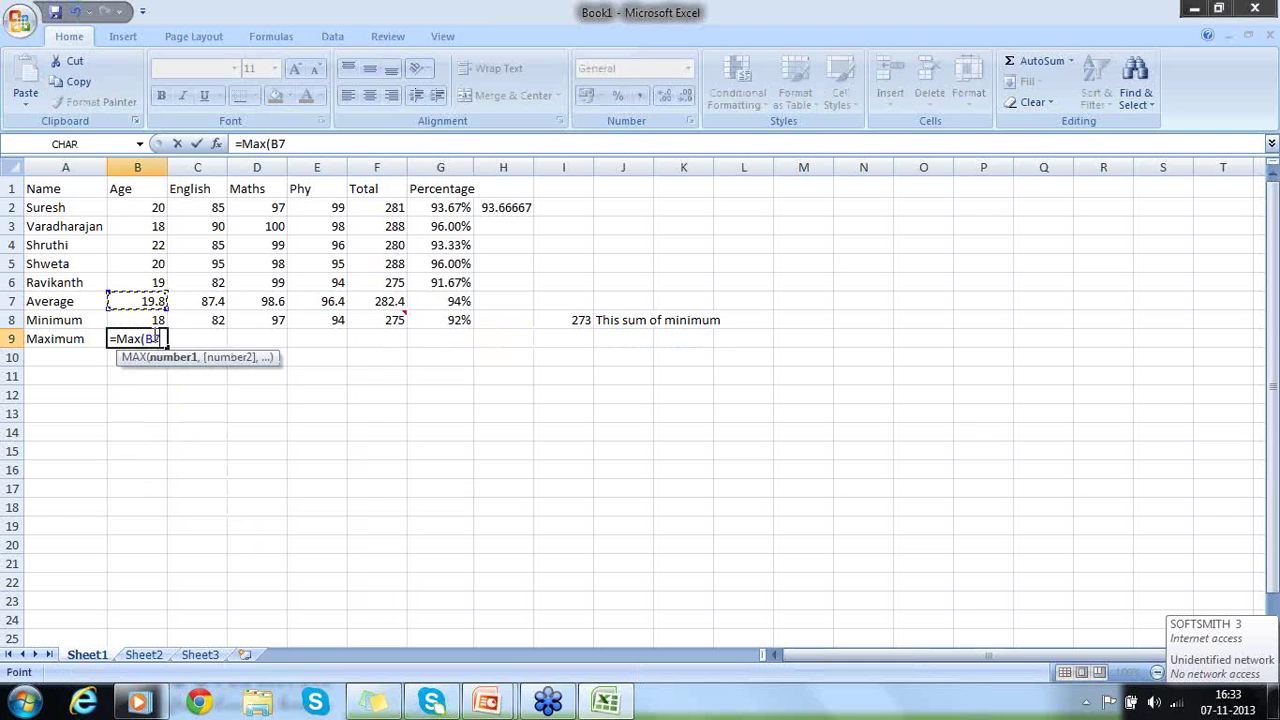
key("F8")
key("Up")
key("Up")
key("Up")
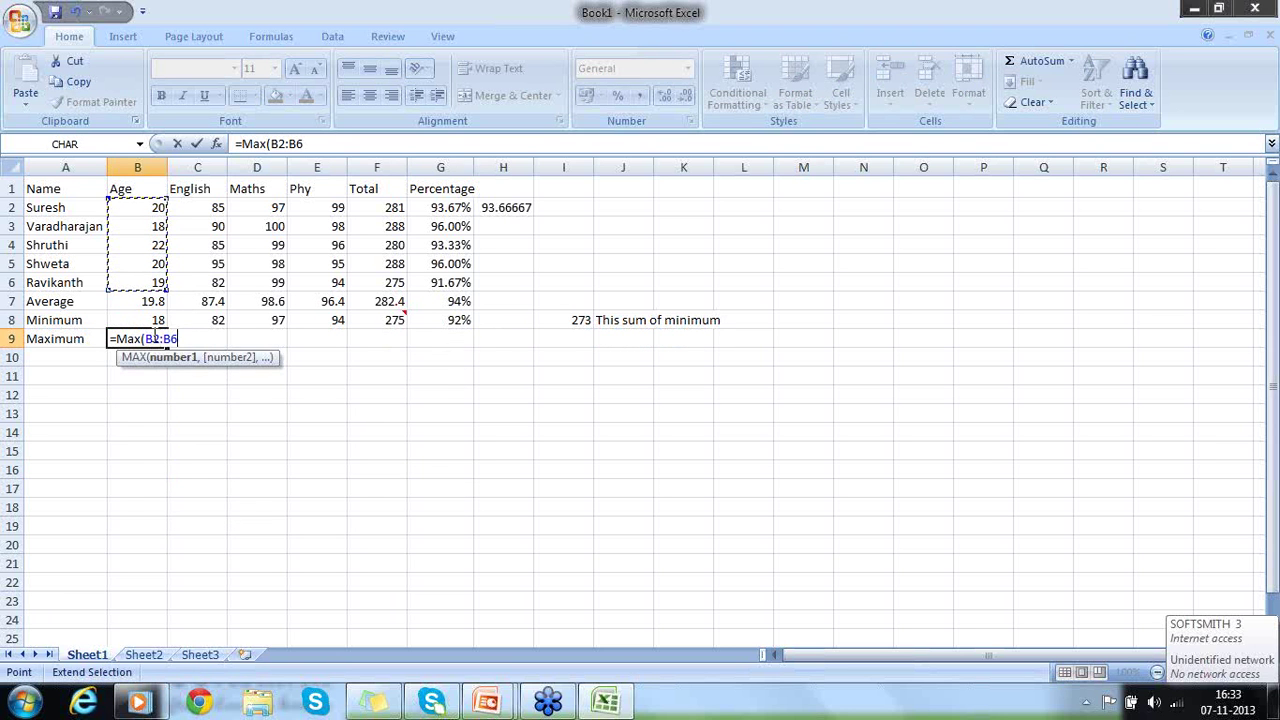
key("Return")
- Copy the maximum formula from B9 to C9:E9 for English, Maths and Phy, and check the pasted formulas
key("Up")
key("ctrl+c")
key("Right")
key("shift+Right")
key("shift+Right")
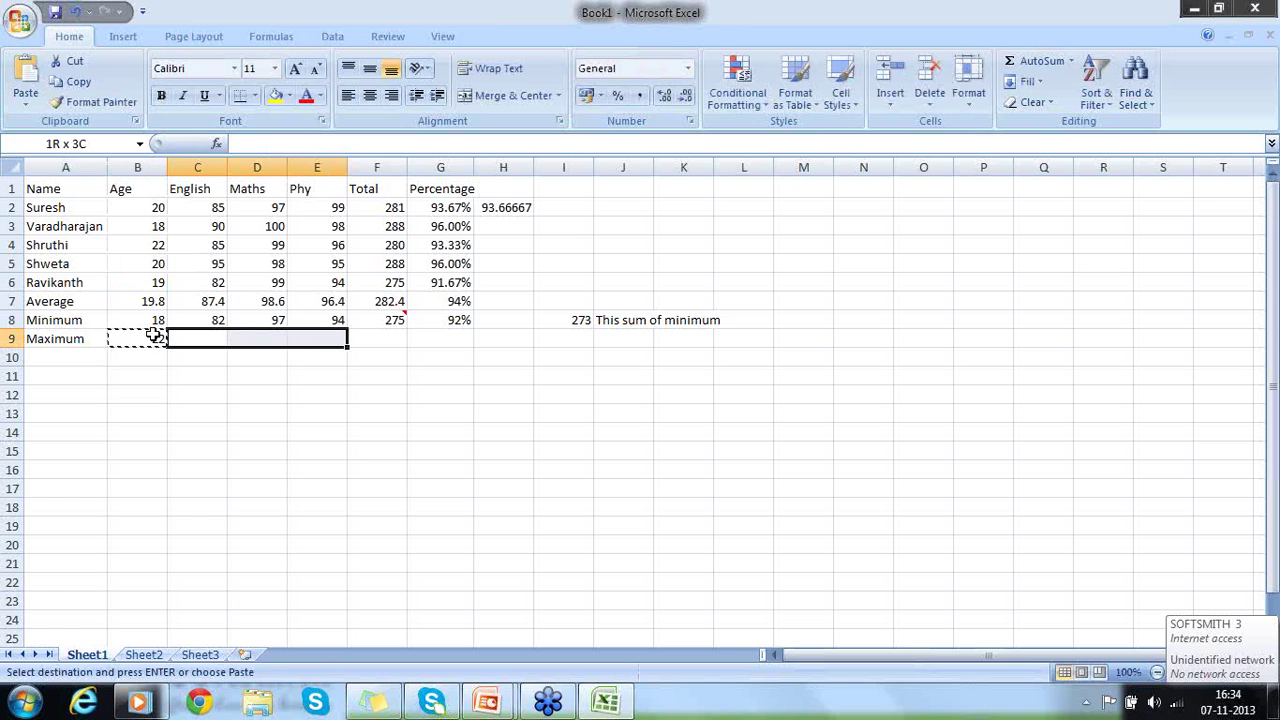
key("ctrl+v")
key("Right")
key("Right")
key("Right")
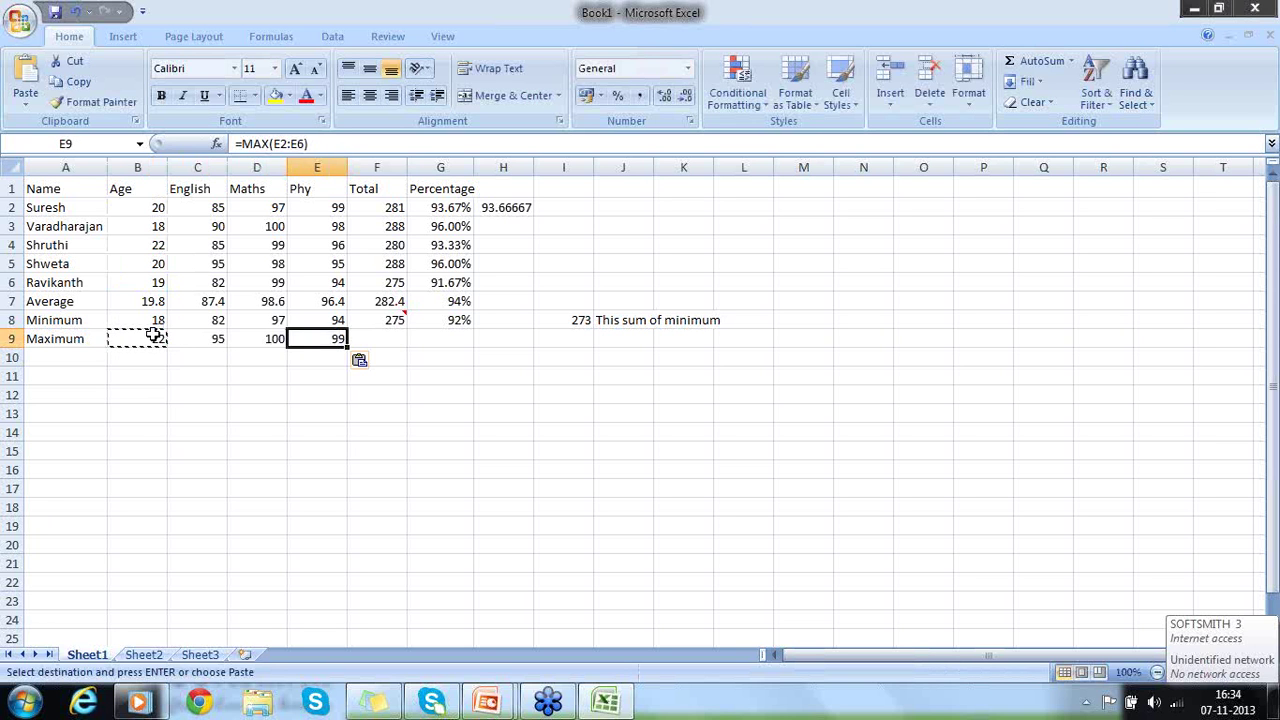
- Enter the formula =MAX(F2:F6) in F9 for the maximum Total
key("Up")
key("Down")
type("=Max(")
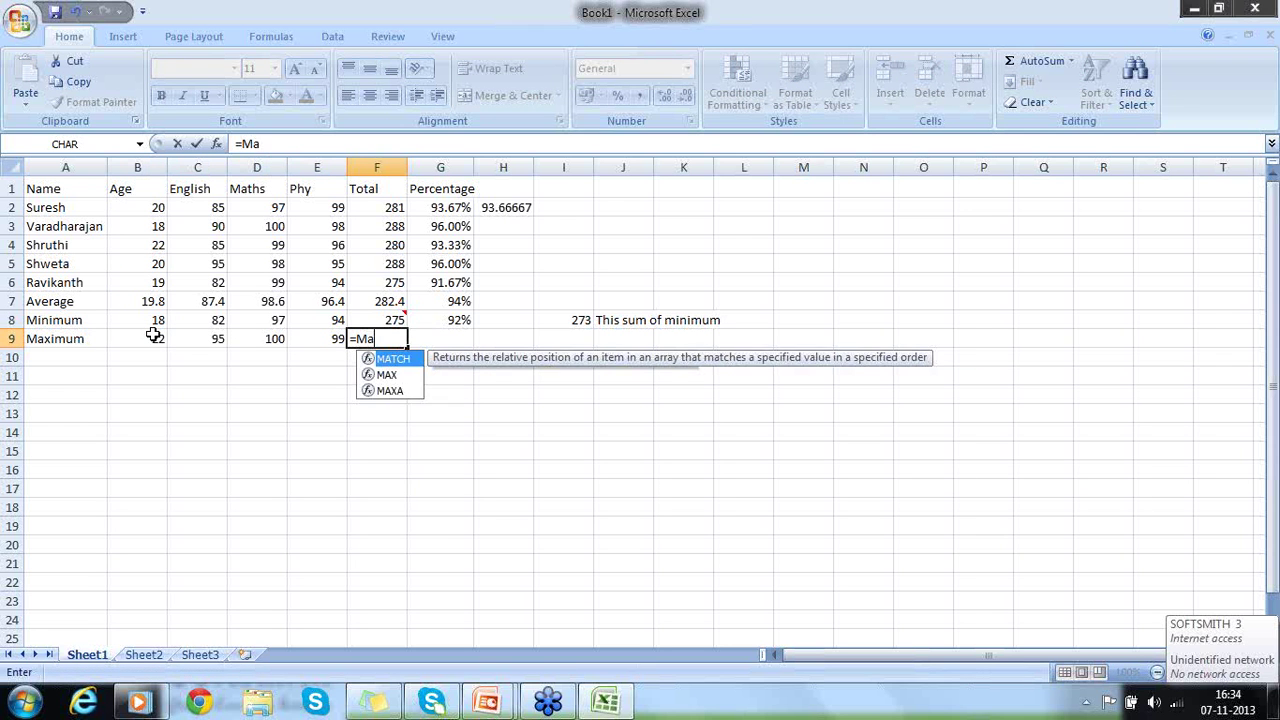
key("Up")
key("Up")
key("Up")
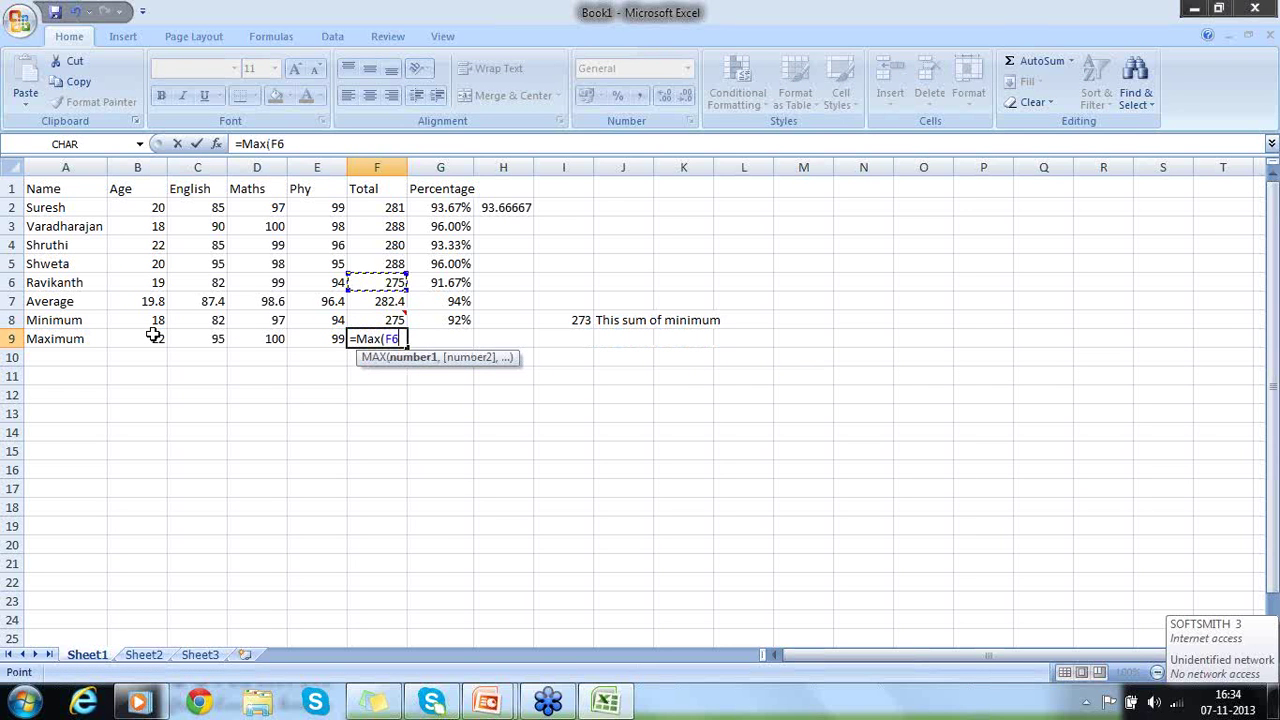
key("shift+Up")
key("shift+Up")
key("shift+Up")
key("shift+Up")
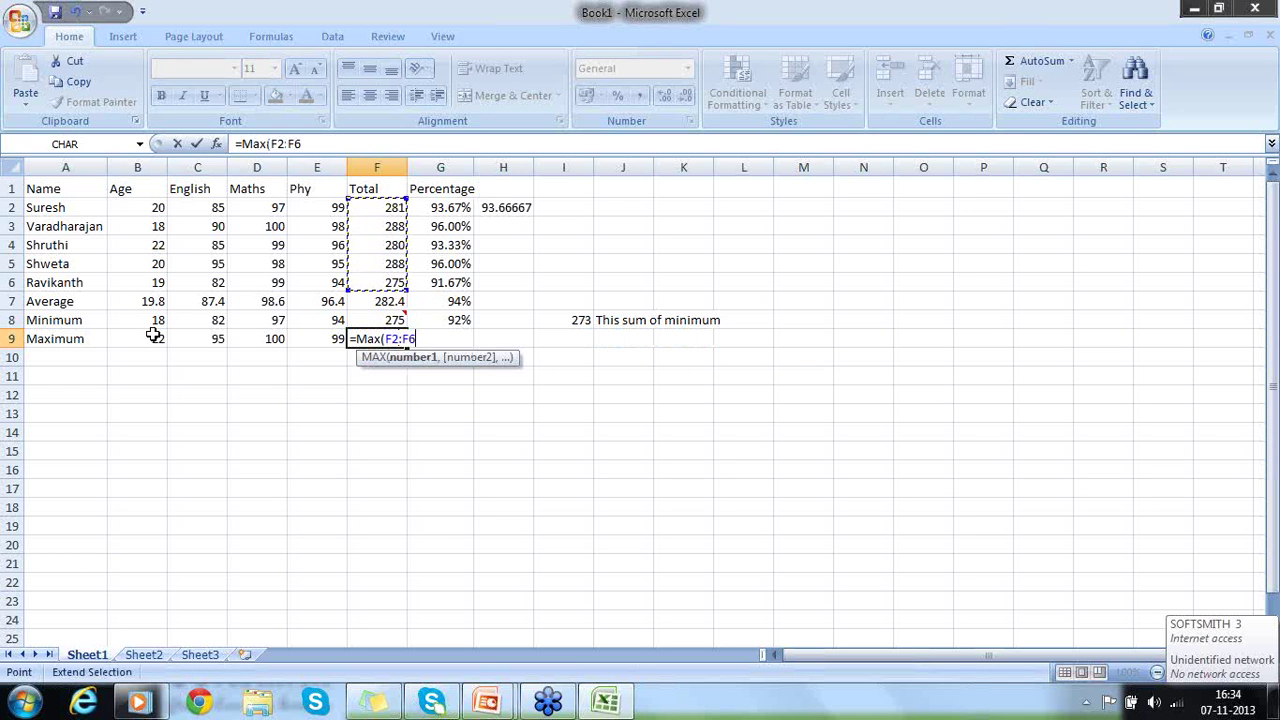
type(")")
key("Return")
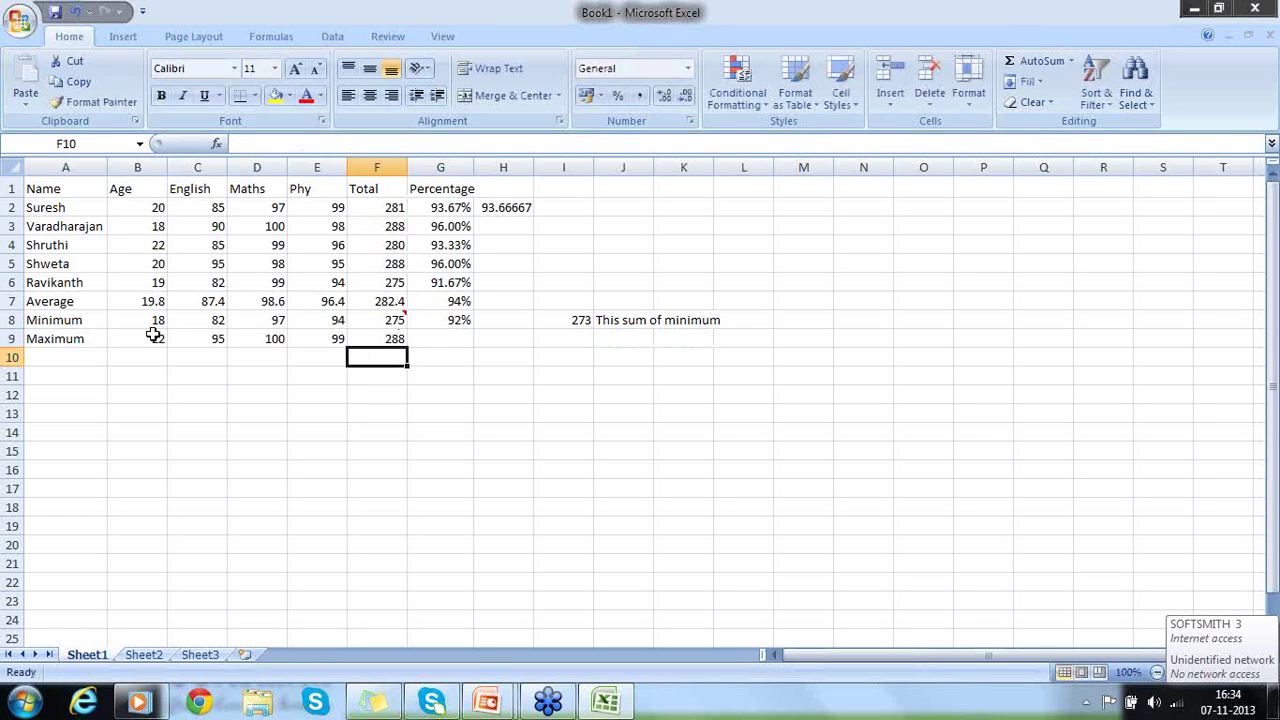
- Copy the maximum formula from F9 to the Percentage column in G9
key("Up")
key("Up")
key("Right")
key("Down")
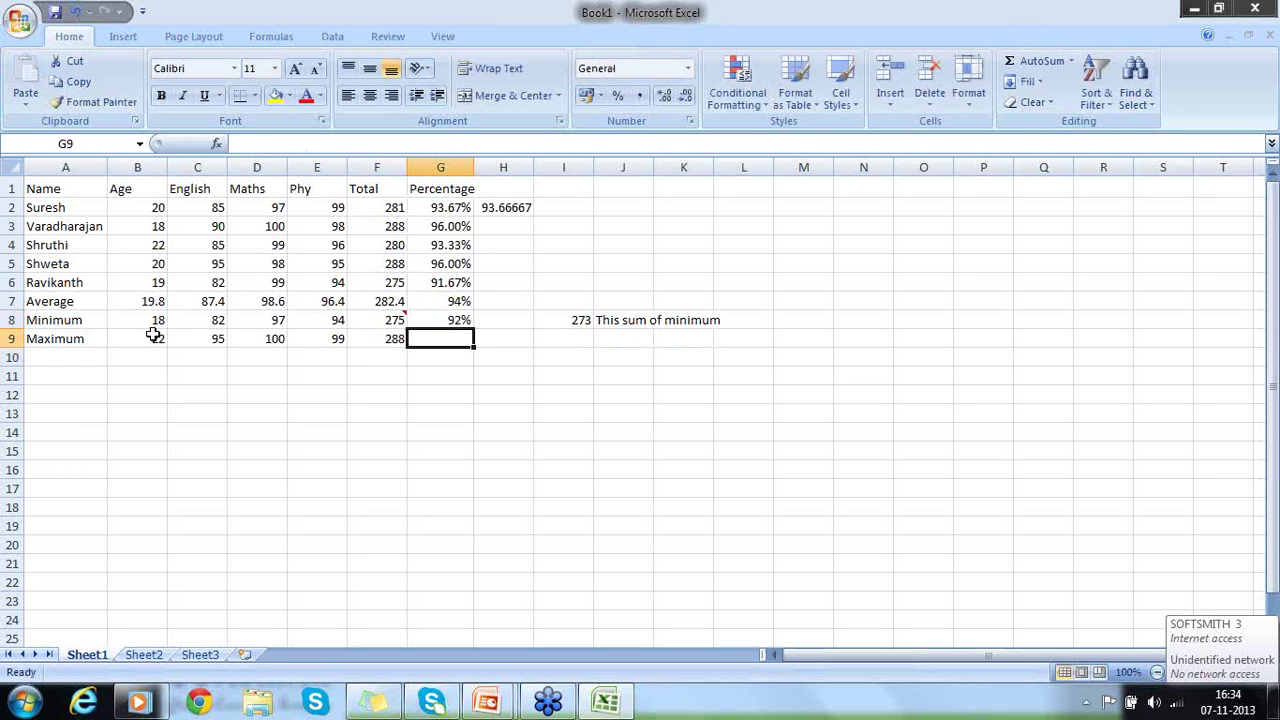
key("Left")
key("ctrl+c")
key("Right")
key("ctrl+v")
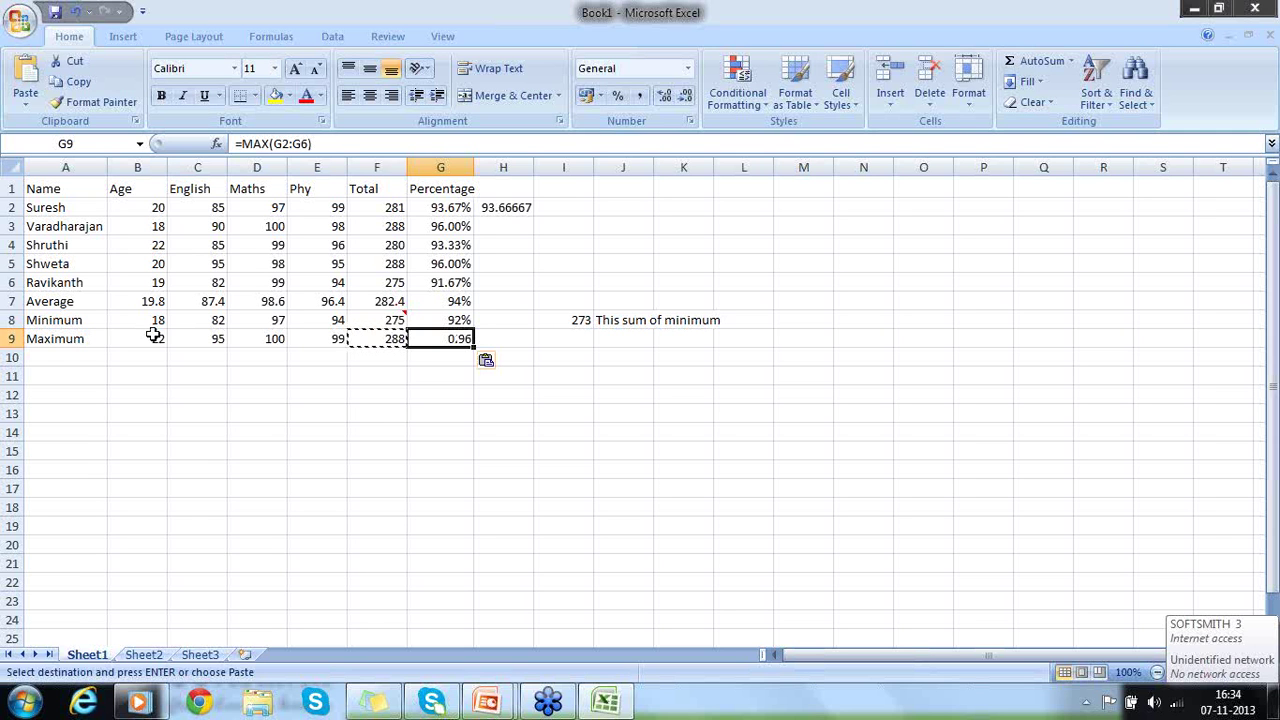
- Copy the percent formatting from G8 to the maximum in G9 with Format Painter
left_click(428, 319)
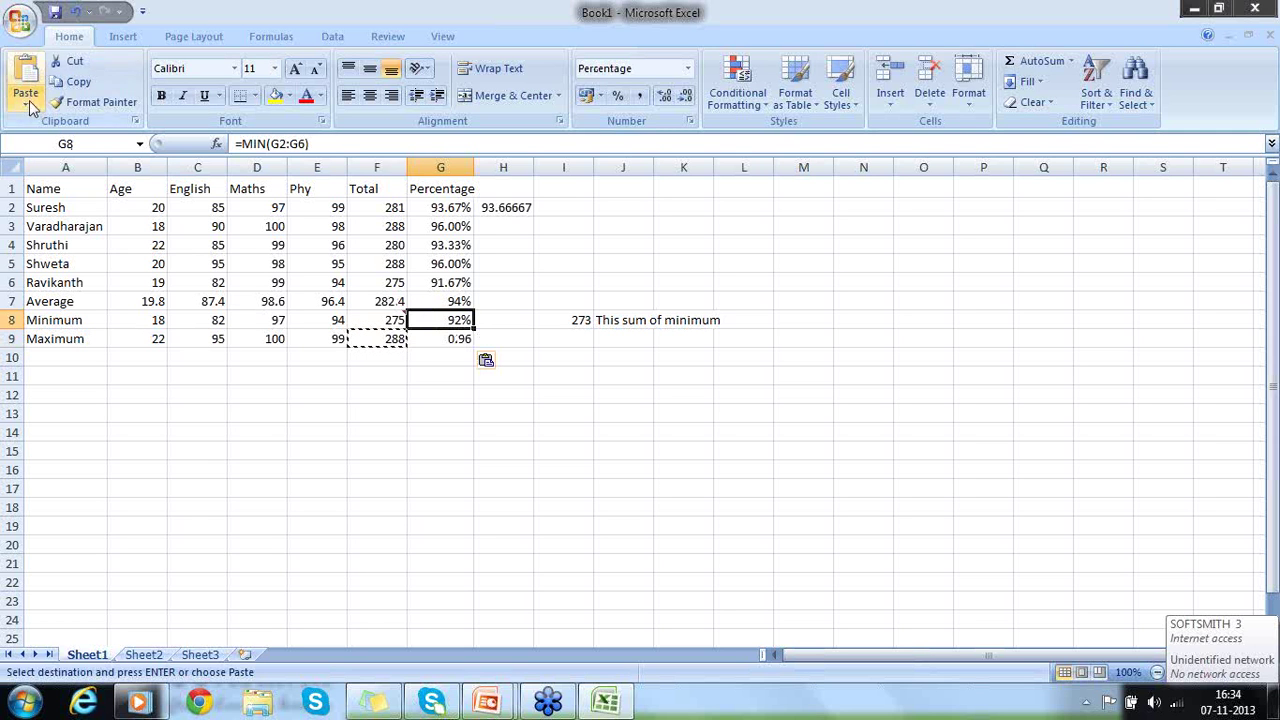
left_click(95, 102)
left_click(455, 338)
left_click(470, 432)
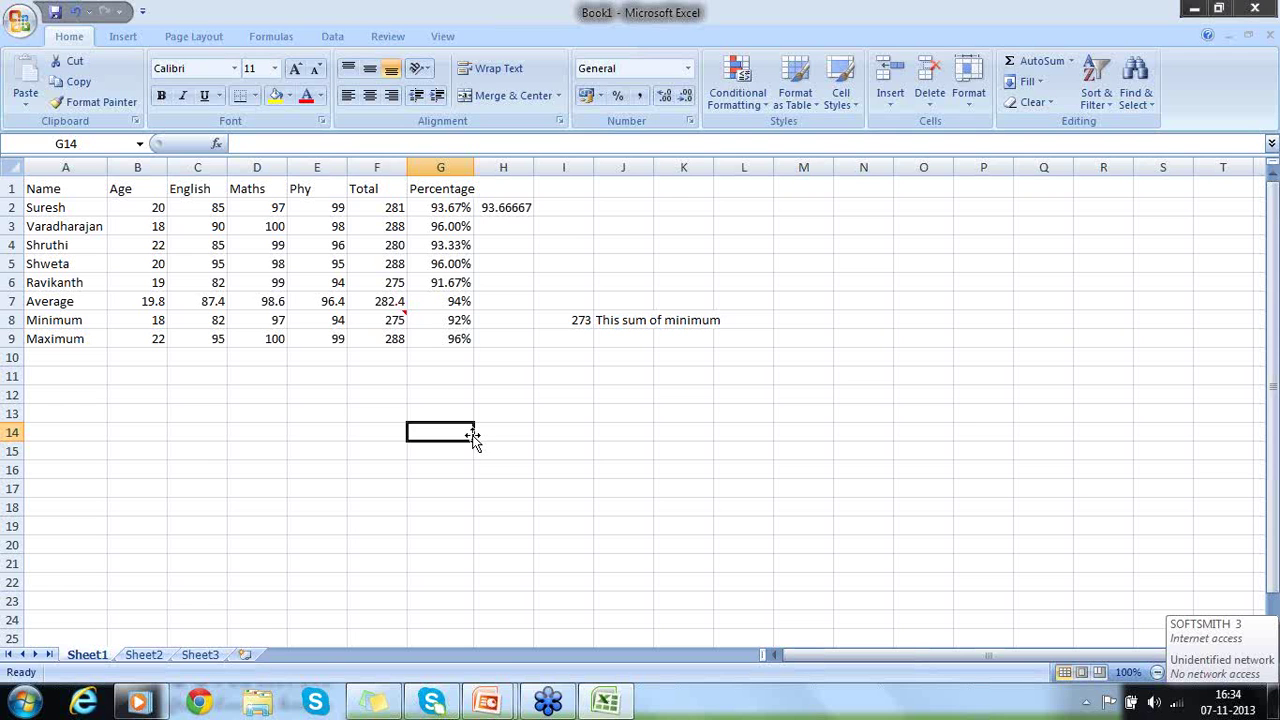
left_click(82, 358)
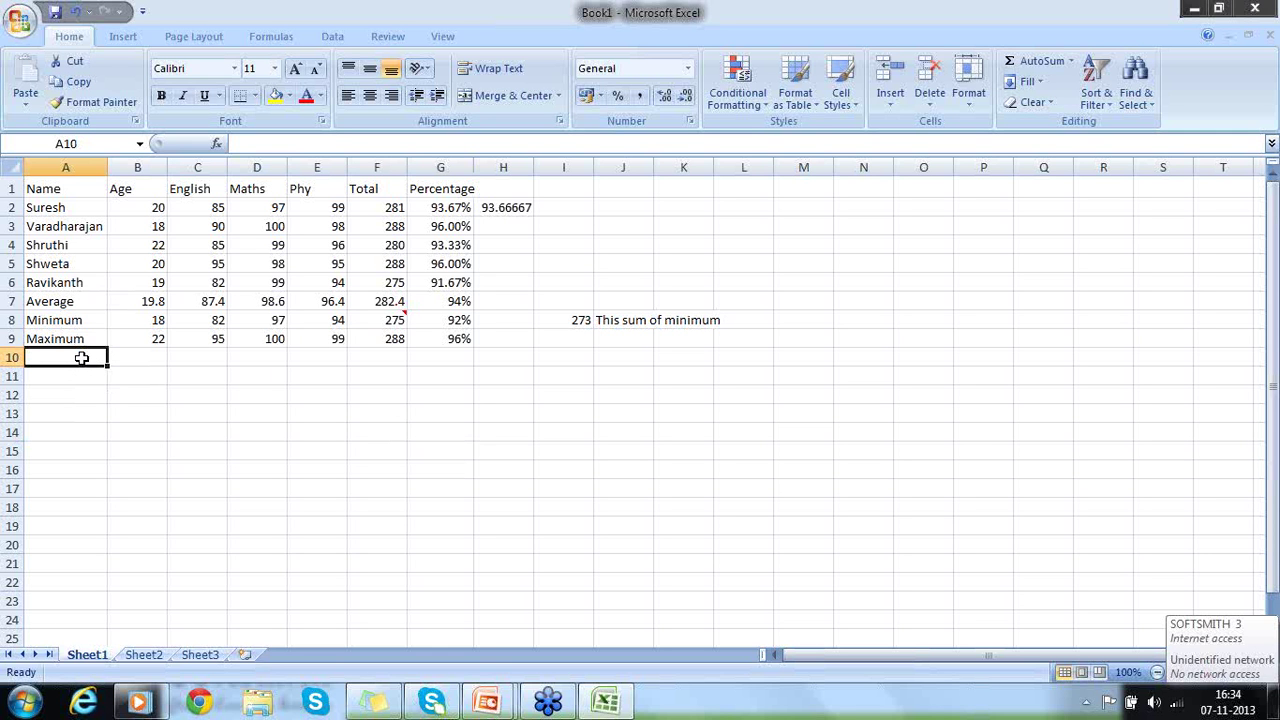
left_click_drag(80, 301, 86, 336)
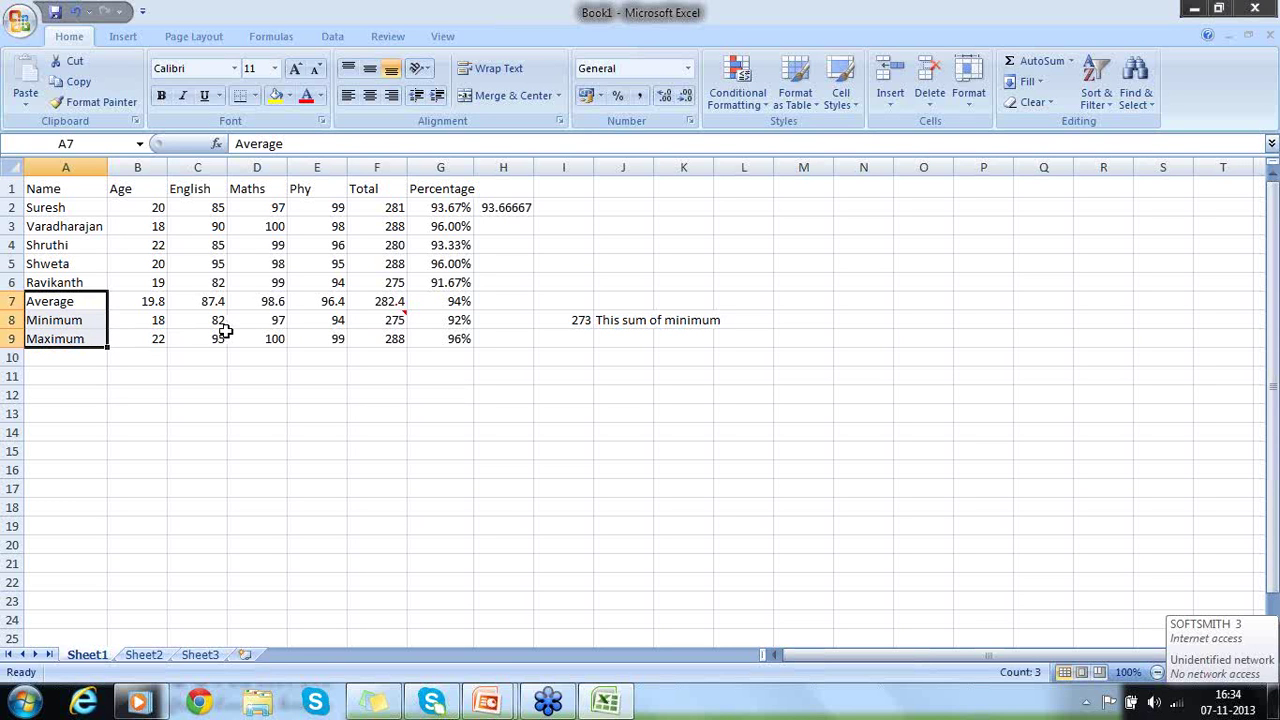
left_click(52, 364)
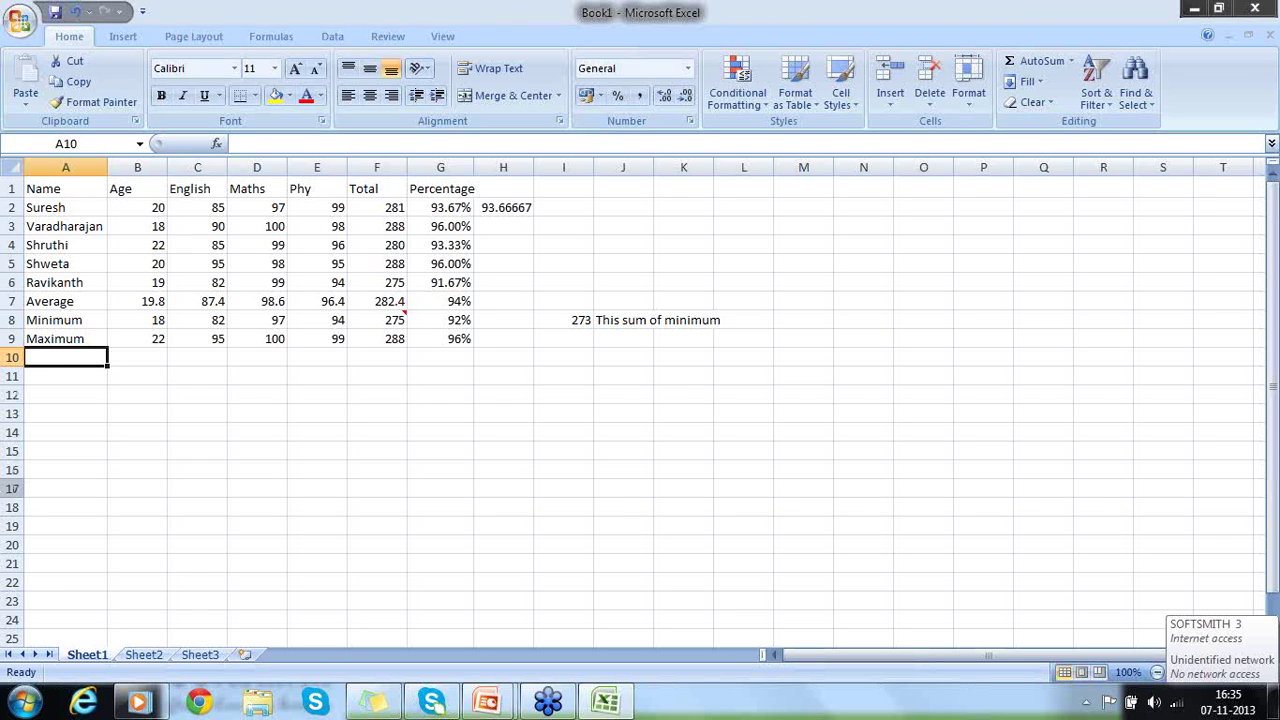
left_click(85, 383)
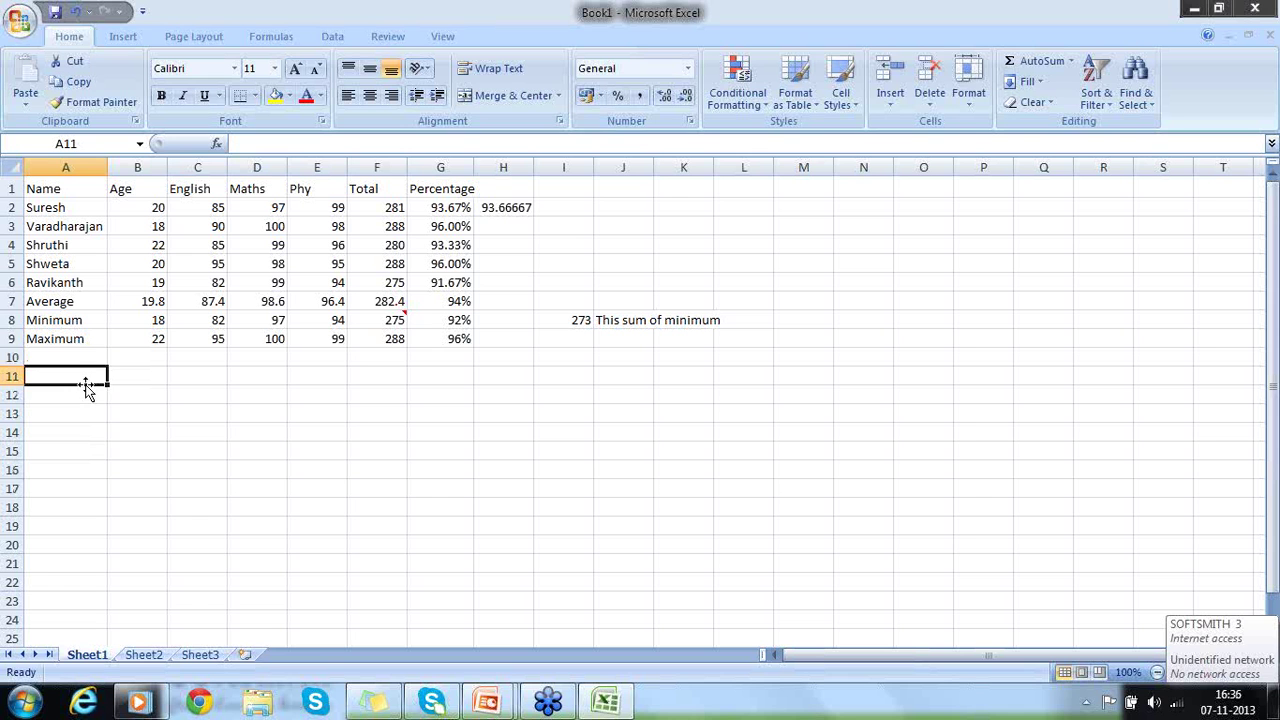
left_click(146, 371)
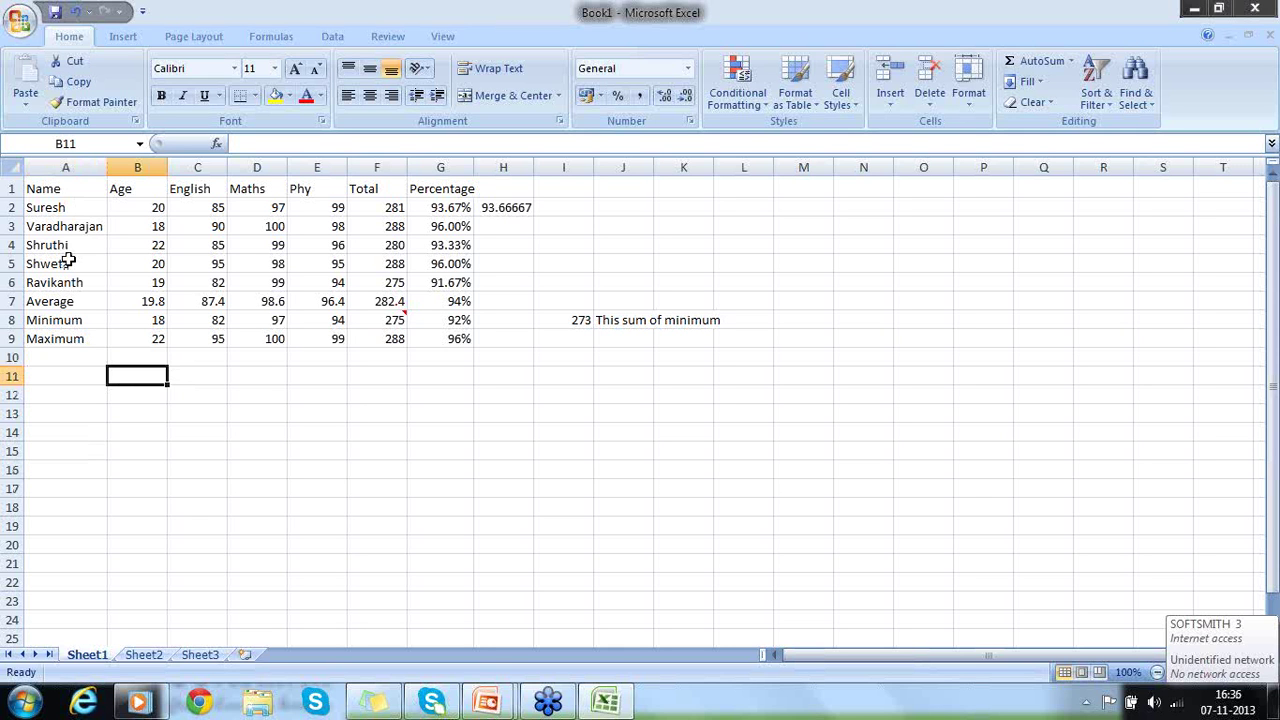
left_click_drag(46, 208, 57, 284)
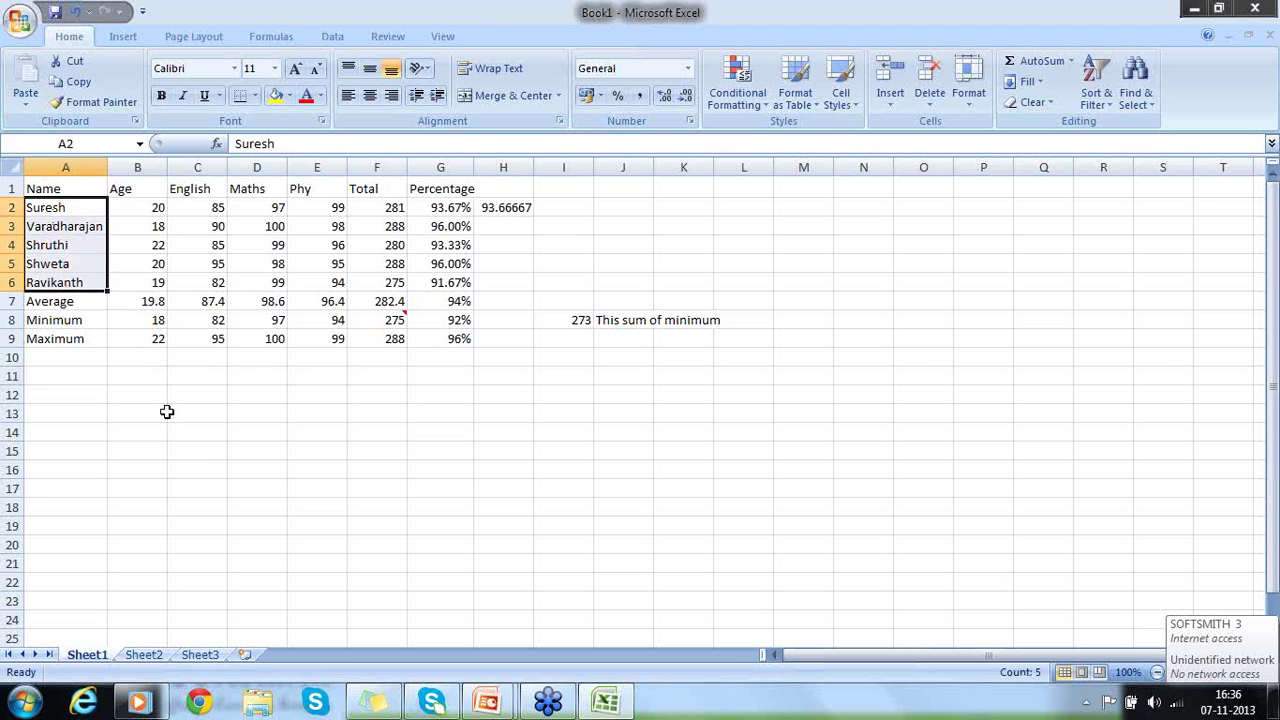
left_click(150, 378)
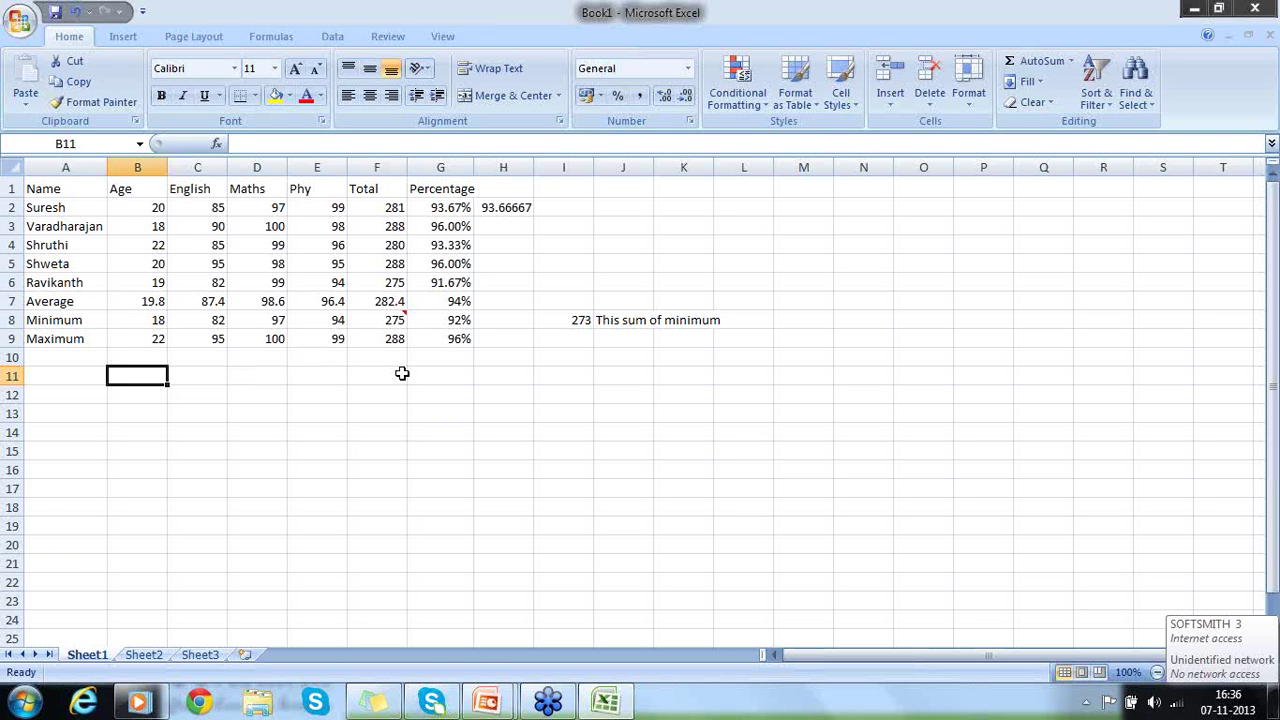
- Set the font size to 16 for the Total values in F2:F9, starting with F5 alone
left_click(397, 263)
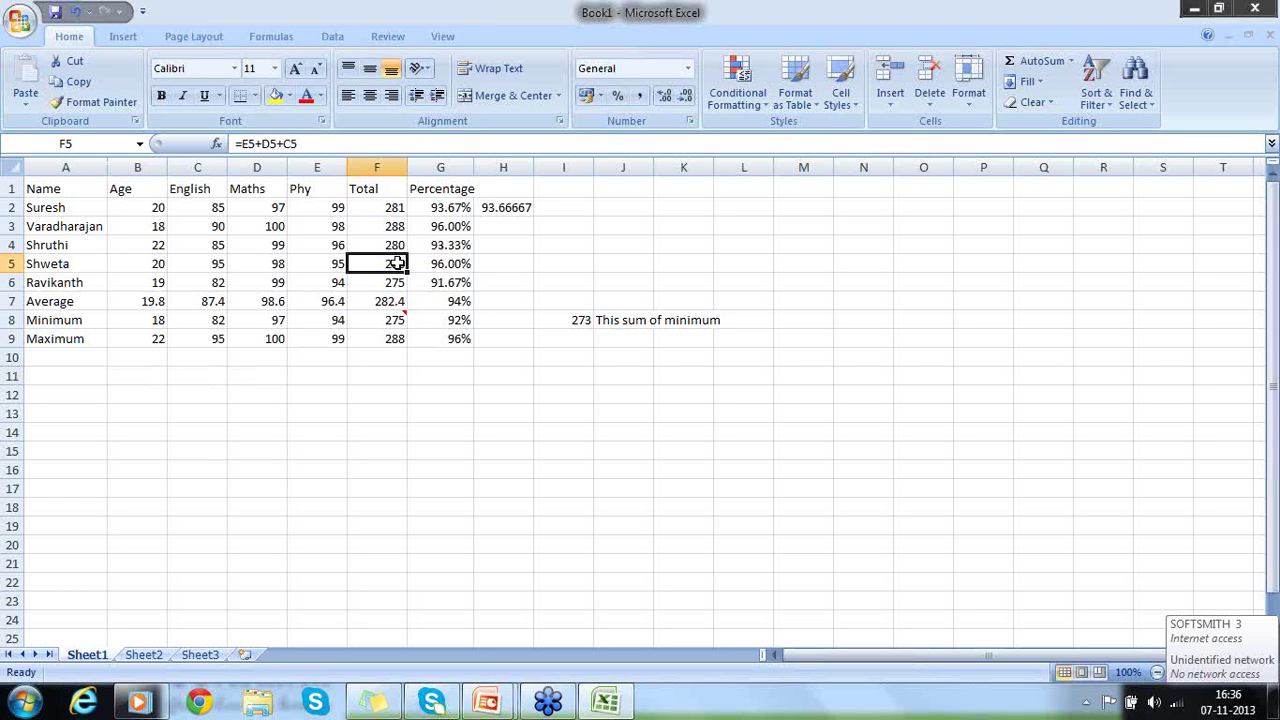
left_click(274, 69)
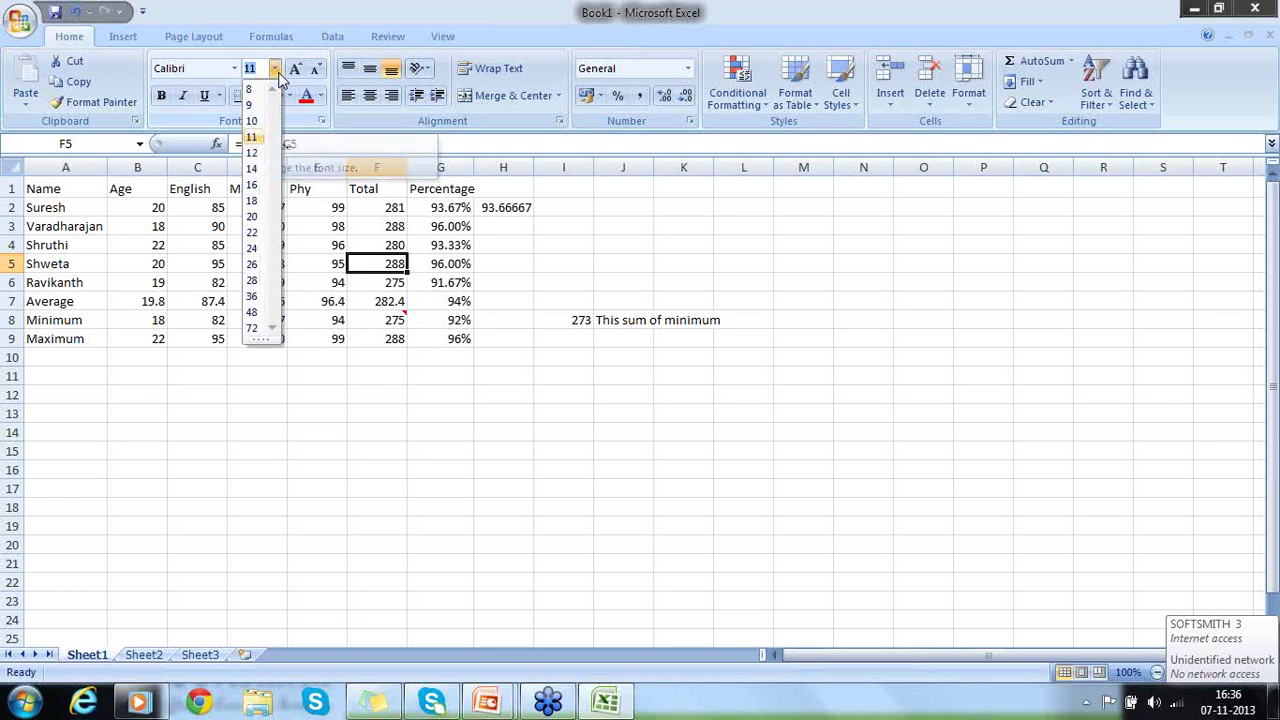
left_click(252, 184)
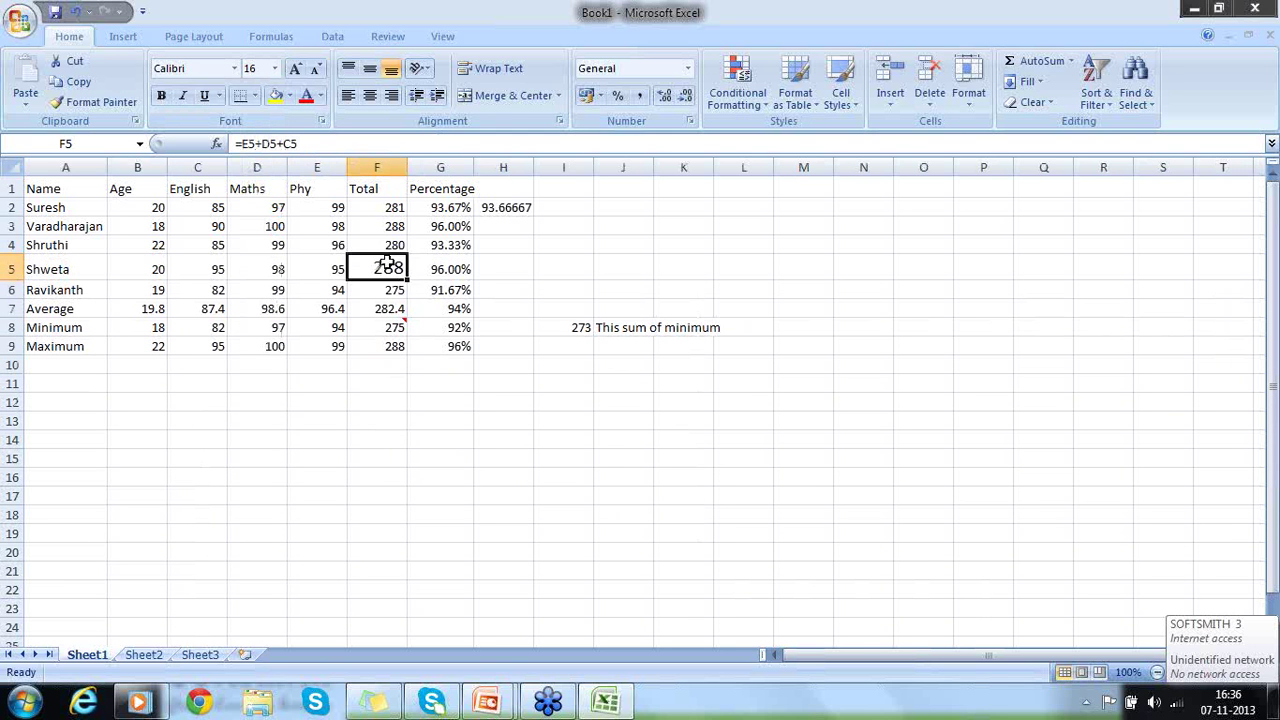
left_click_drag(383, 211, 391, 346)
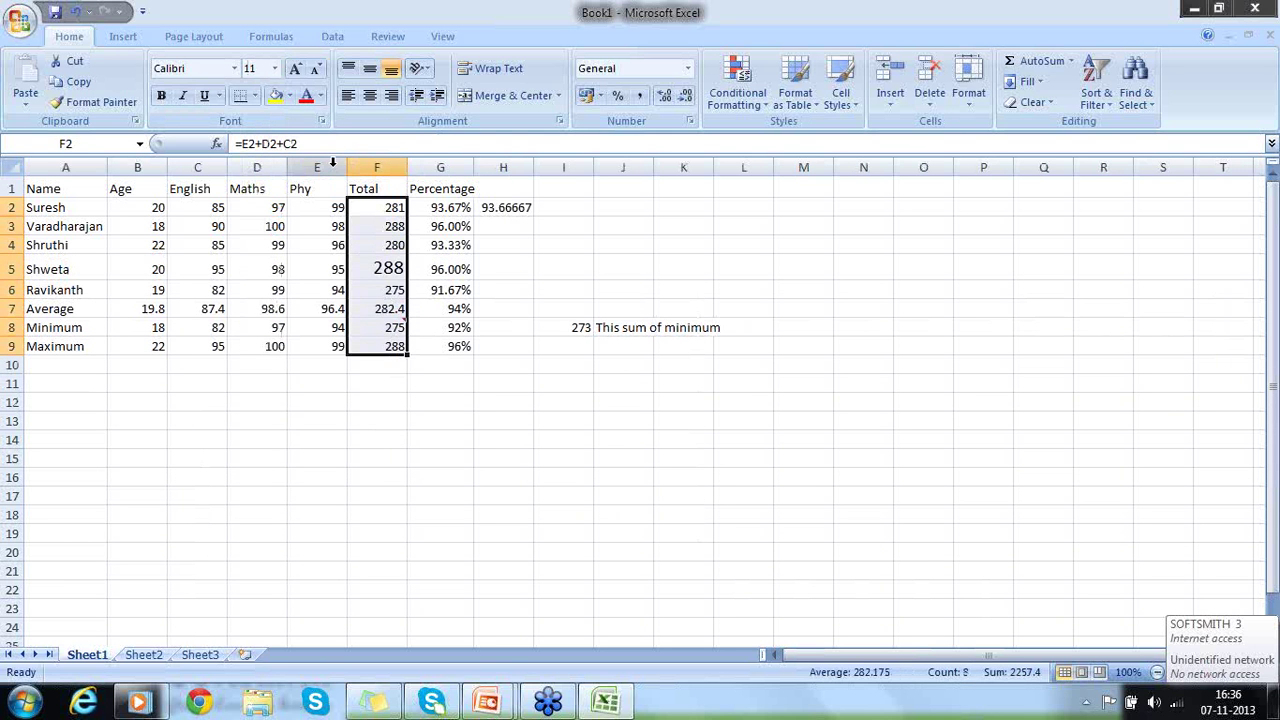
left_click(274, 68)
left_click(252, 185)
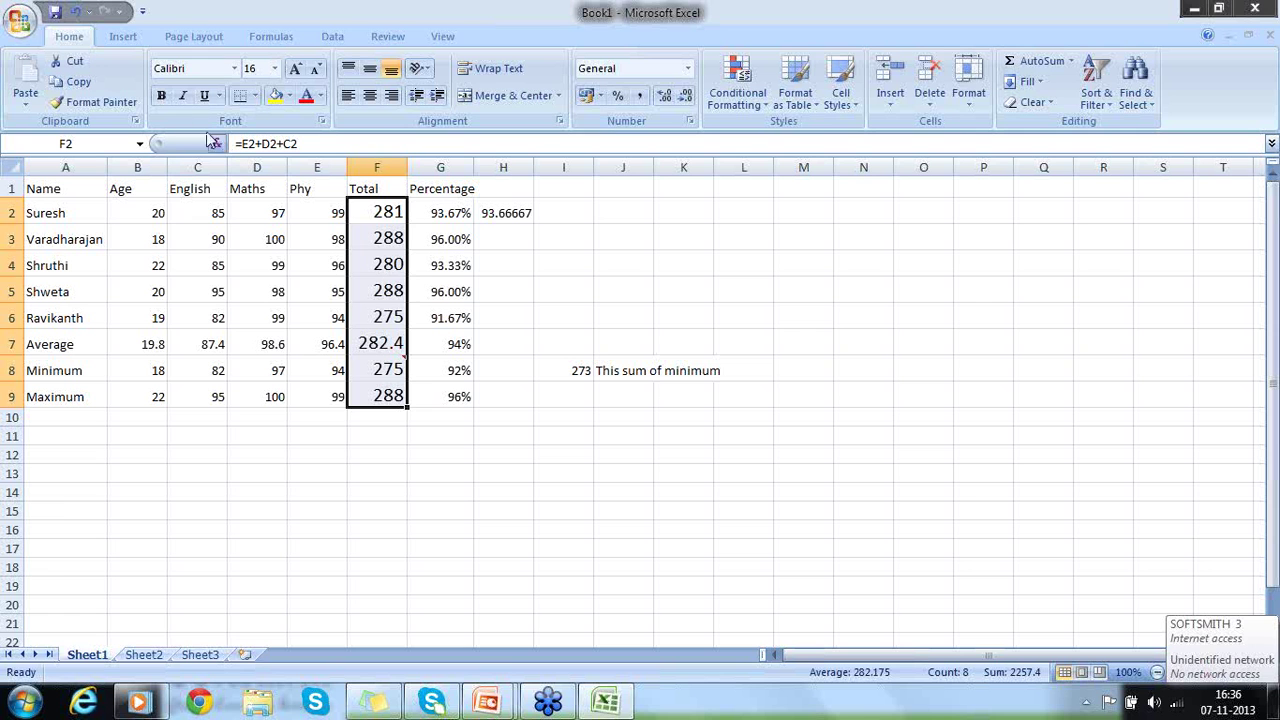
- Make the Total values in F2:F9 bold and underlined, with the red theme font color
left_click(162, 105)
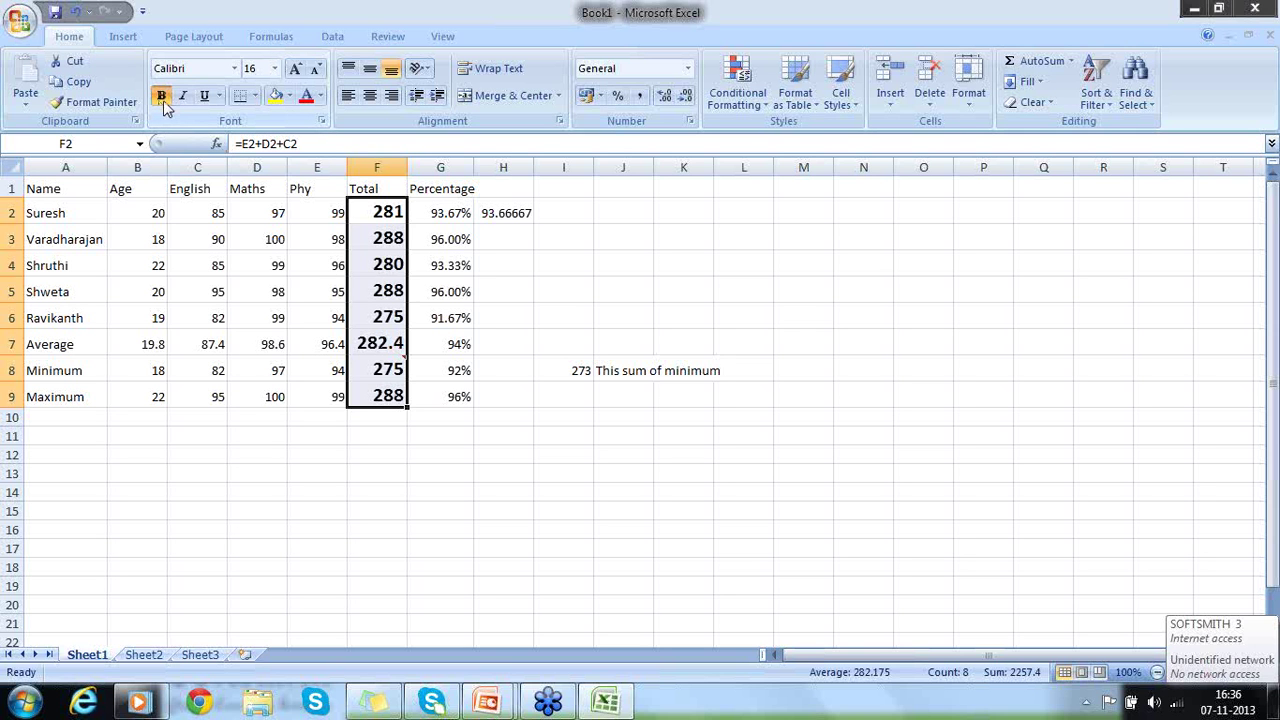
left_click(203, 99)
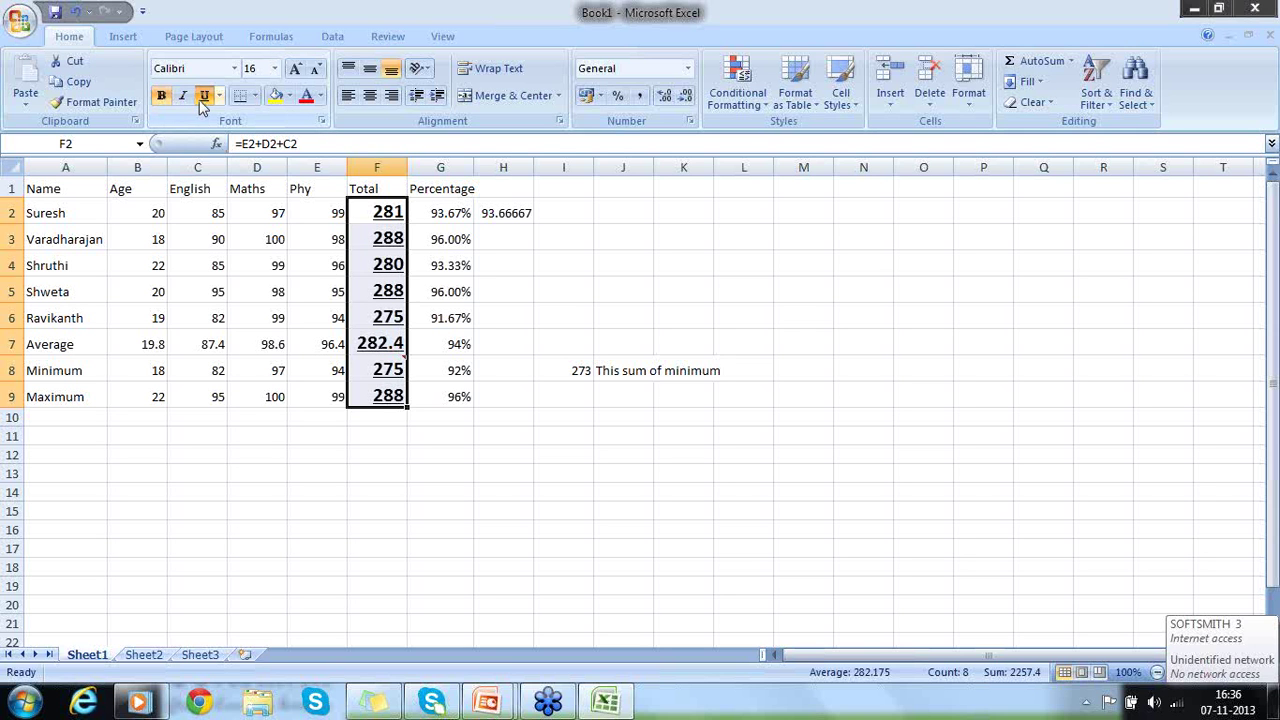
left_click(321, 97)
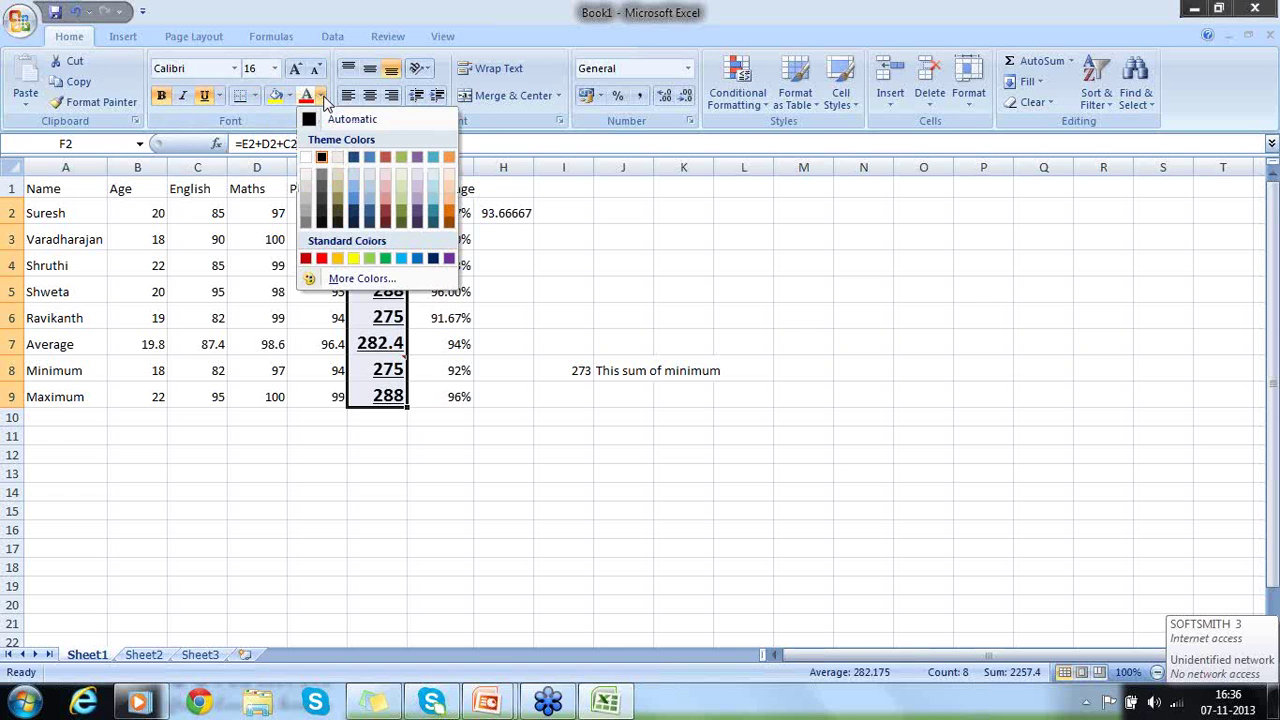
left_click(387, 159)
left_click(481, 432)
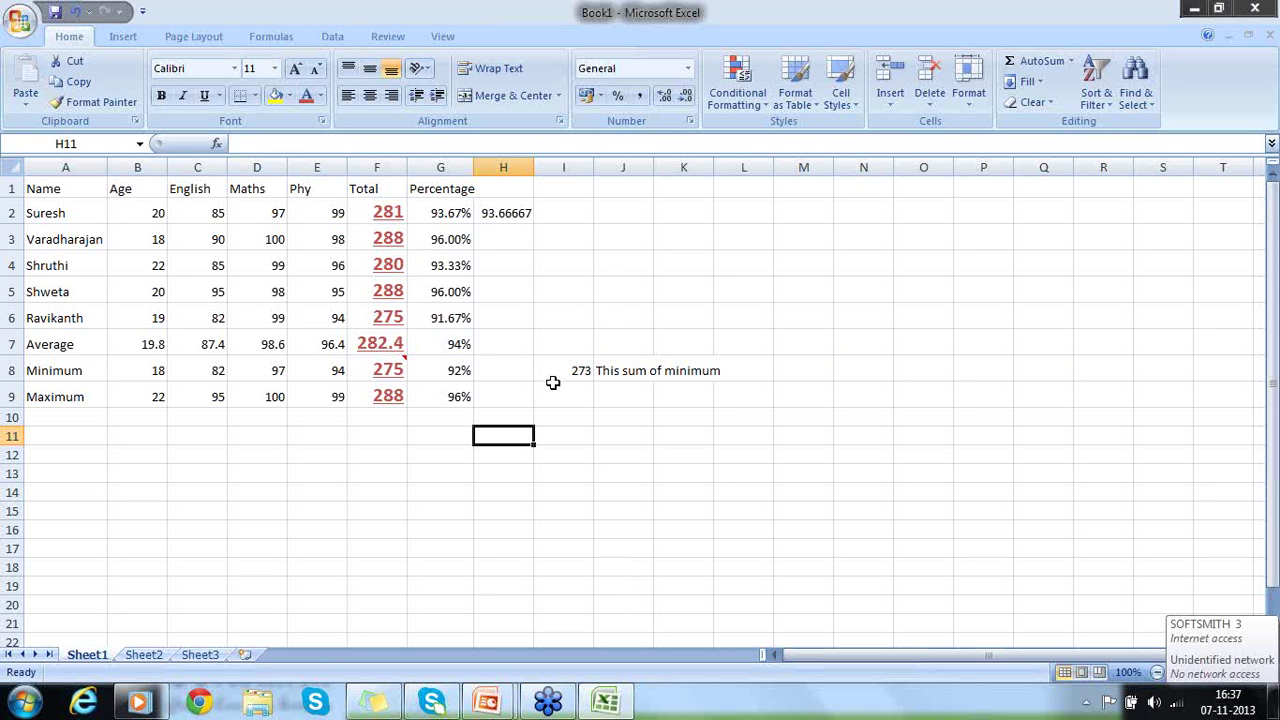
- Compare the formulas and formatting of the Total in F2 with those of the Percentage column from G2 to G9
left_click(615, 272)
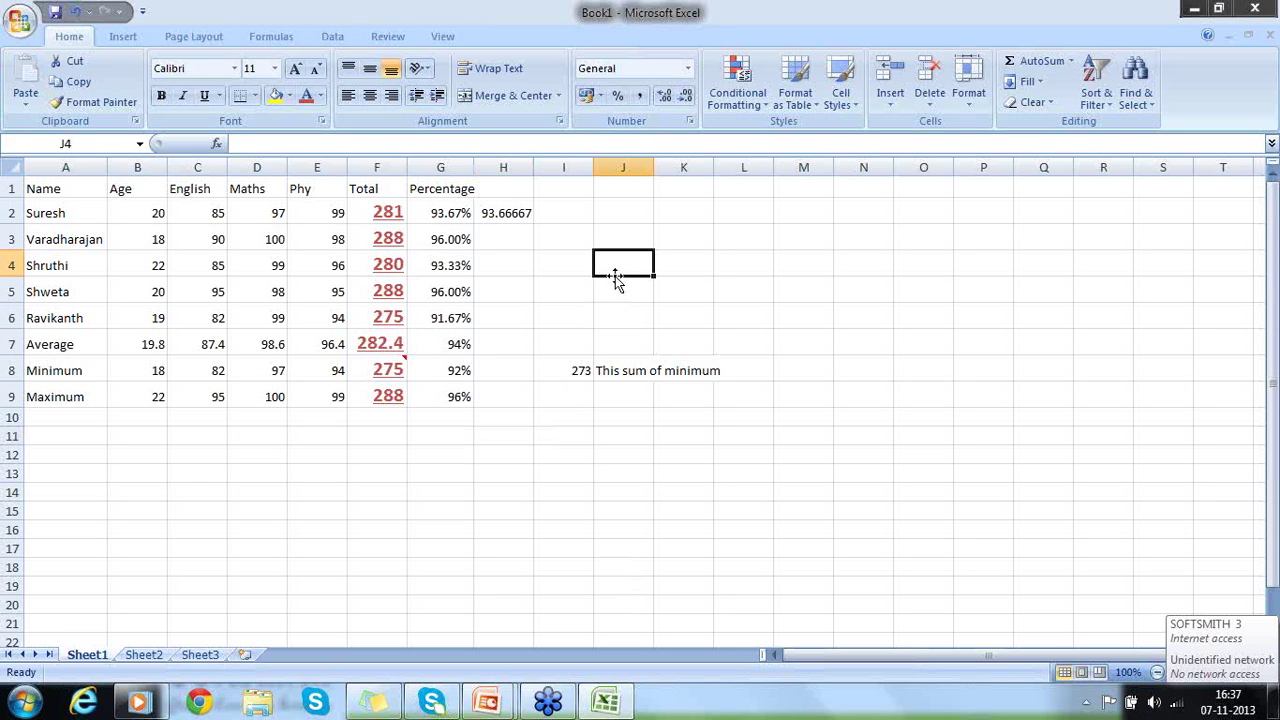
left_click(547, 231)
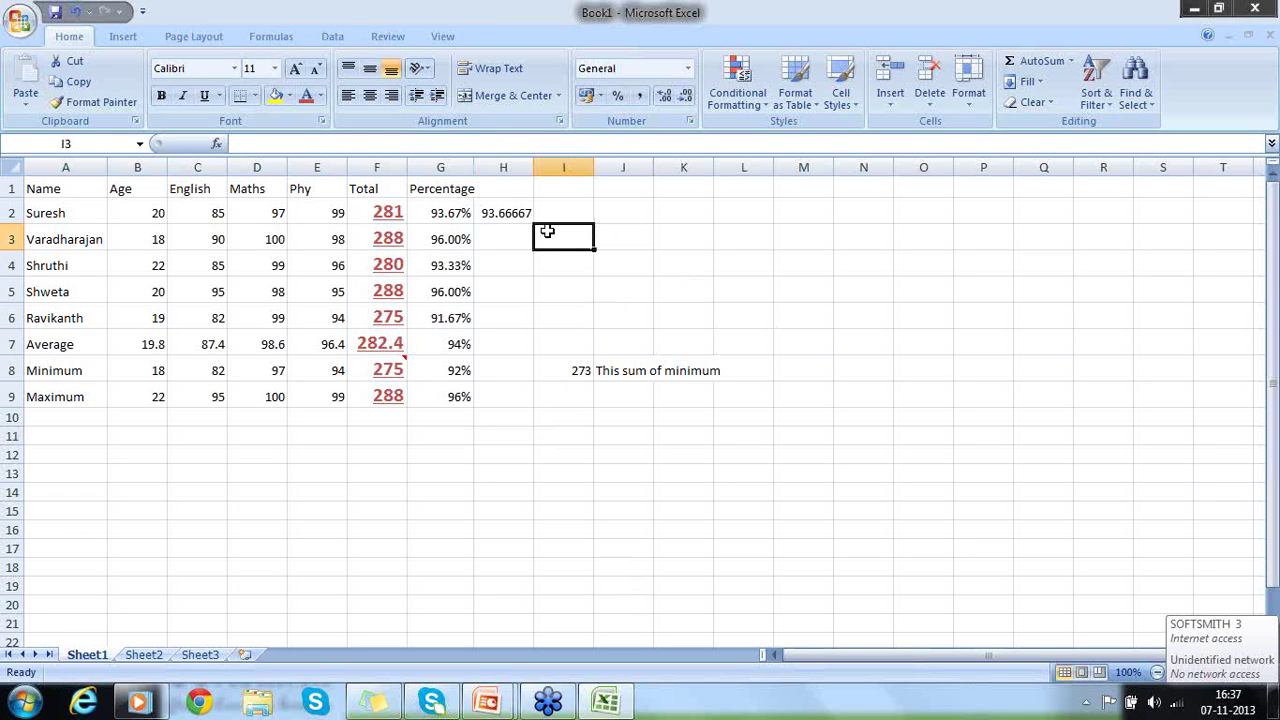
left_click(386, 213)
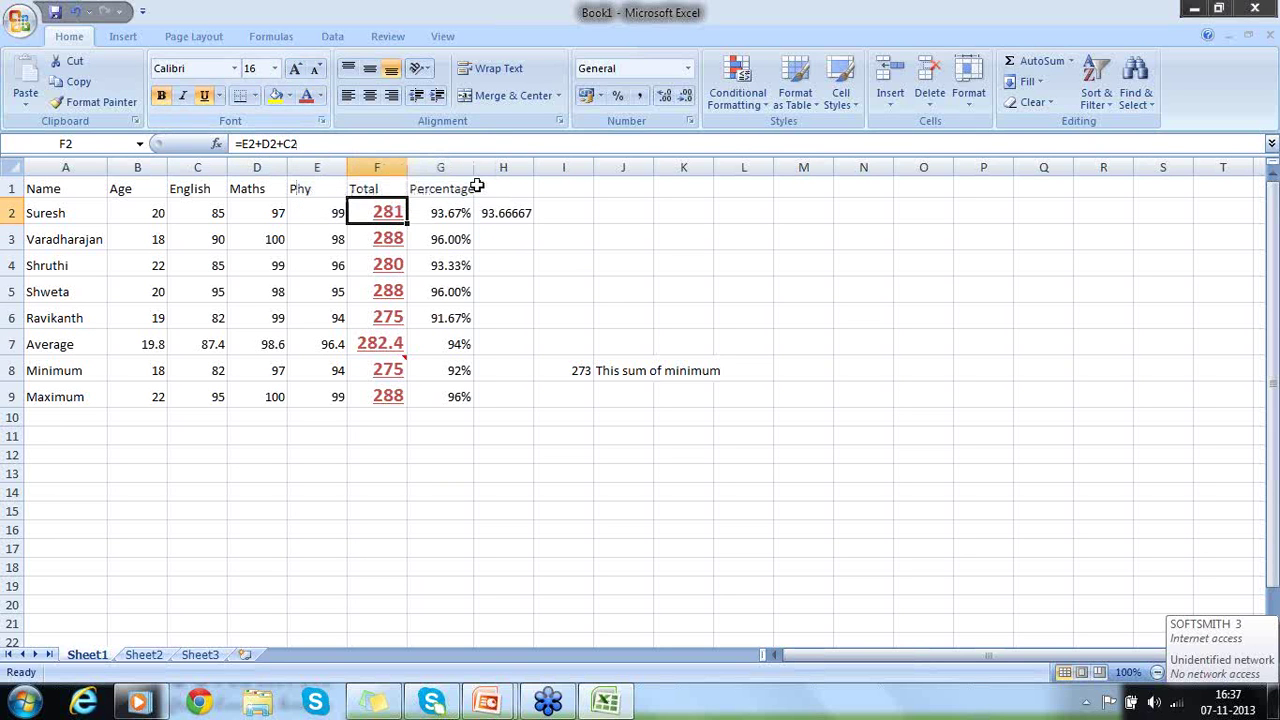
left_click(455, 213)
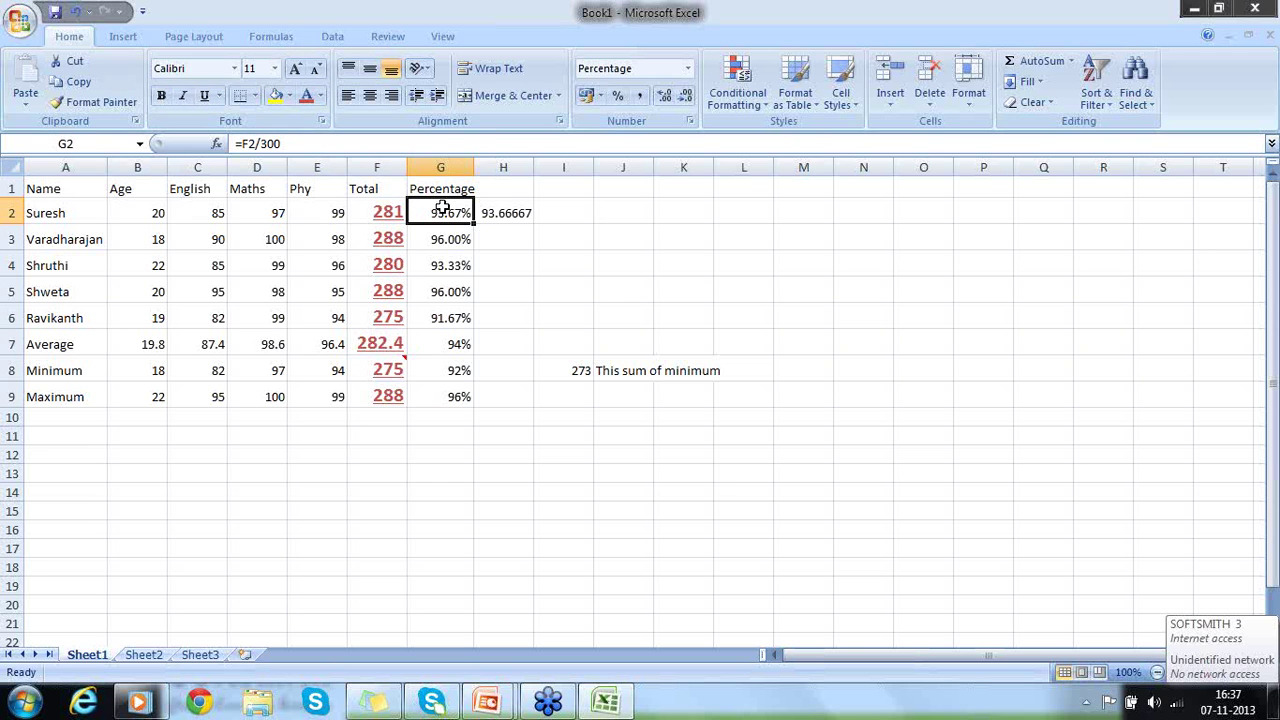
left_click(364, 217)
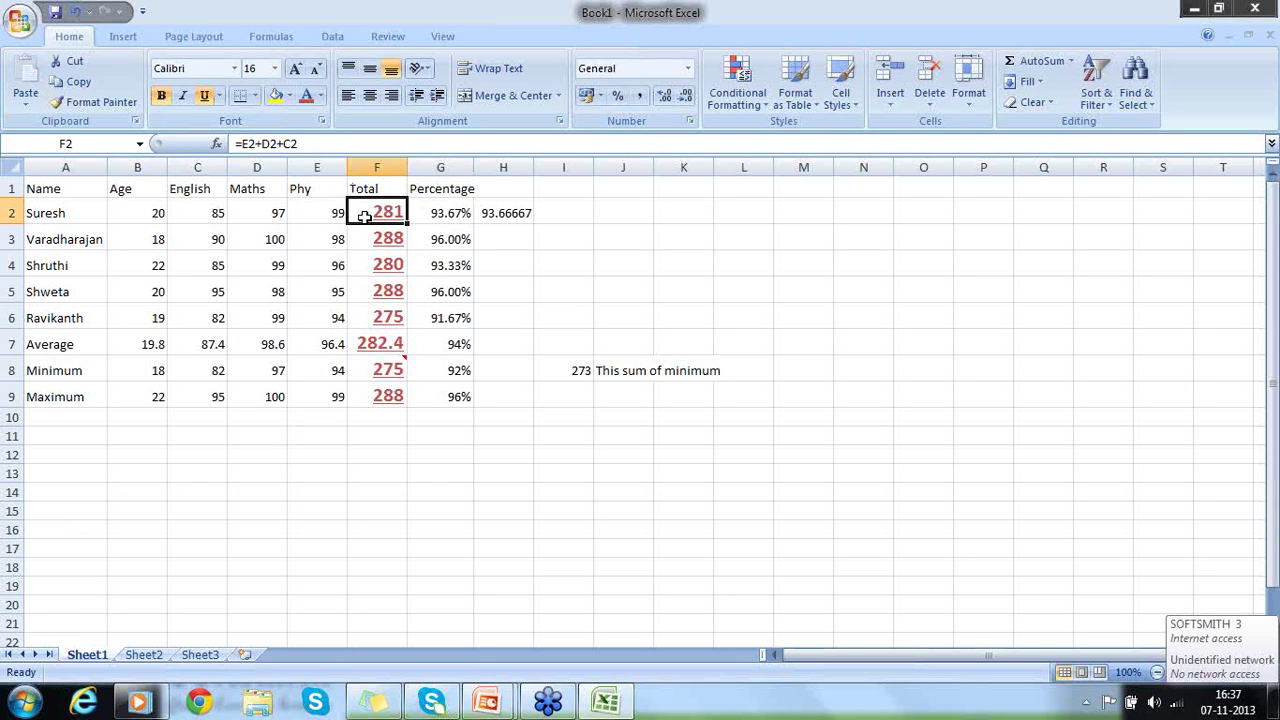
left_click(455, 213)
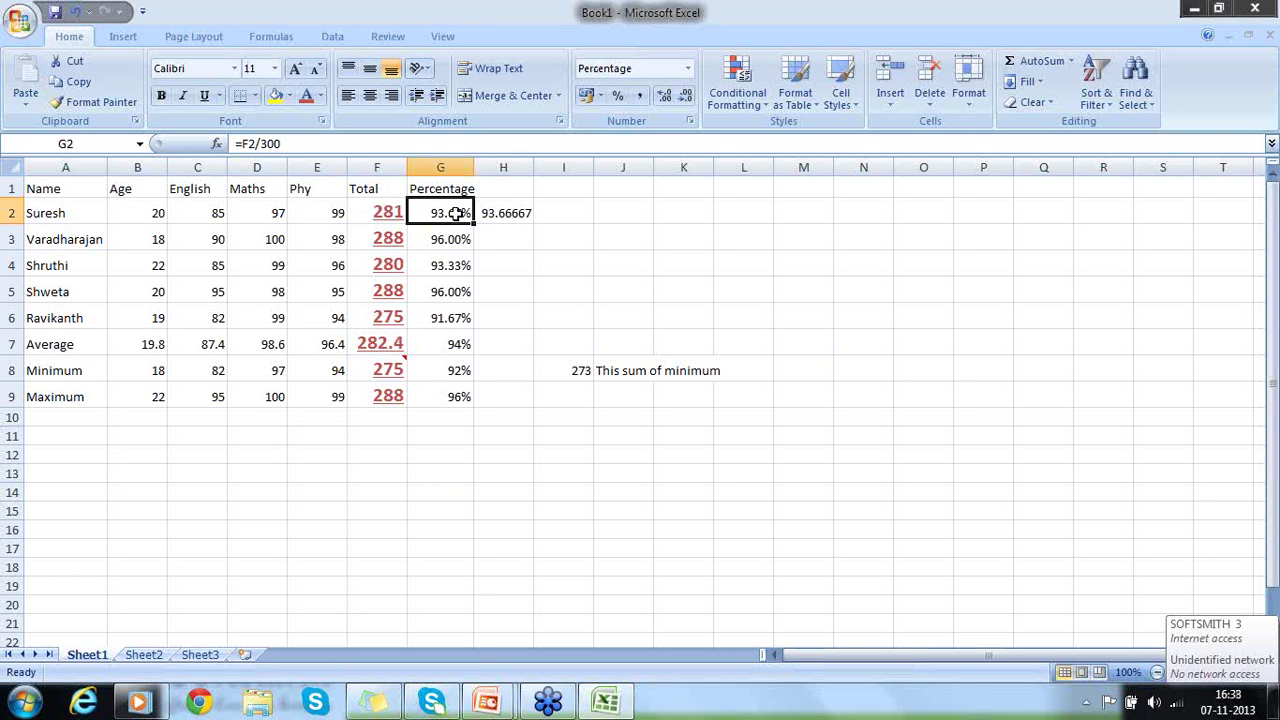
left_click_drag(455, 213, 458, 393)
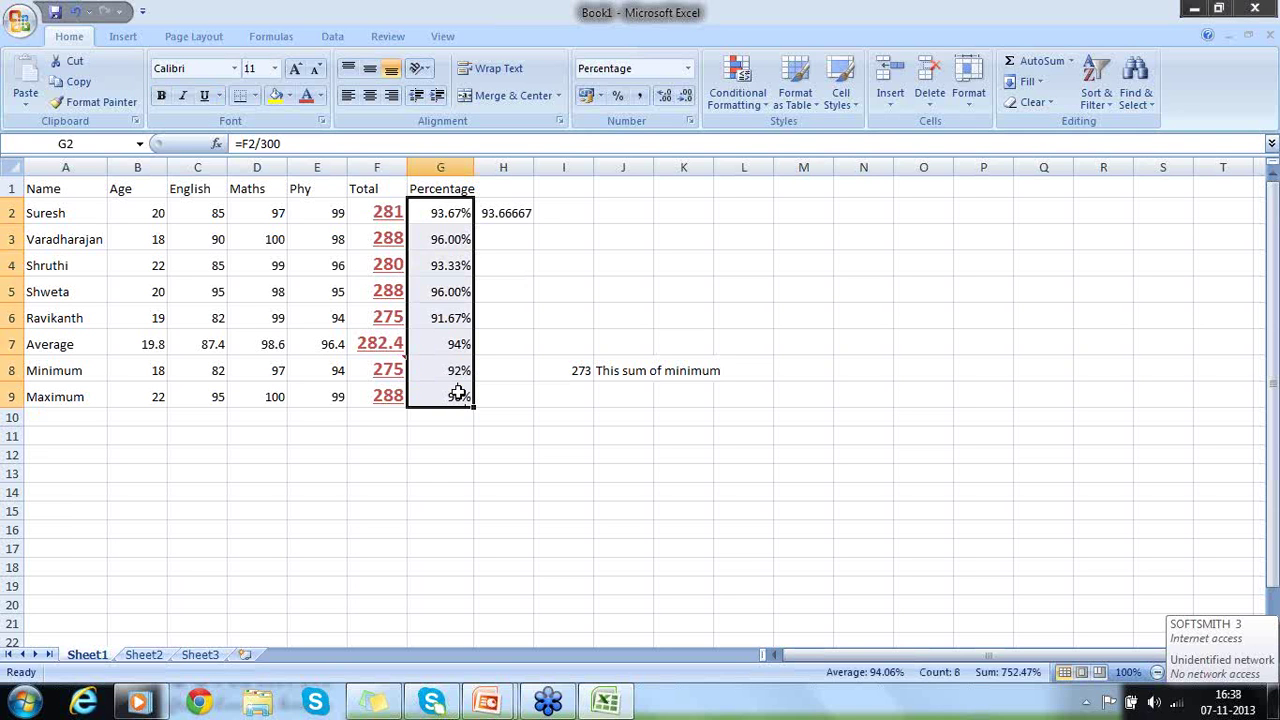
left_click(446, 212)
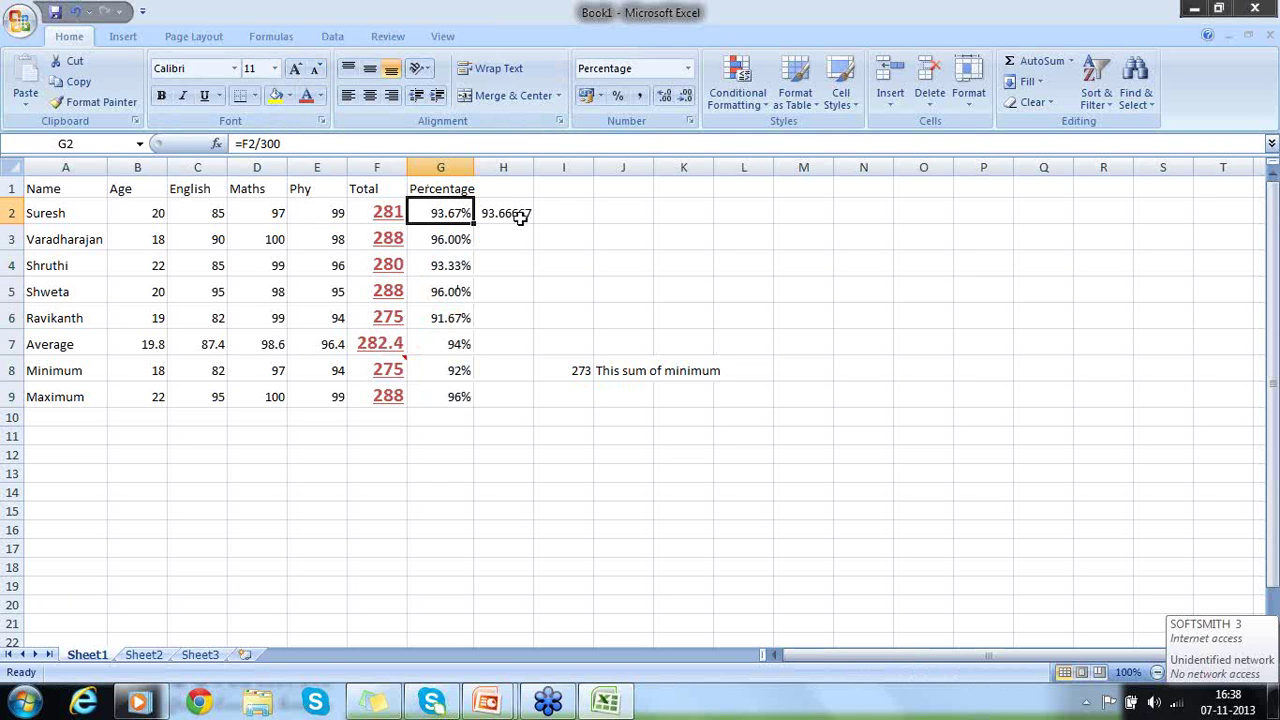
- Copy the formatting of F2 to the Percentage values in G2:G9 with Format Painter and reapply the percent style to them
left_click(398, 210)
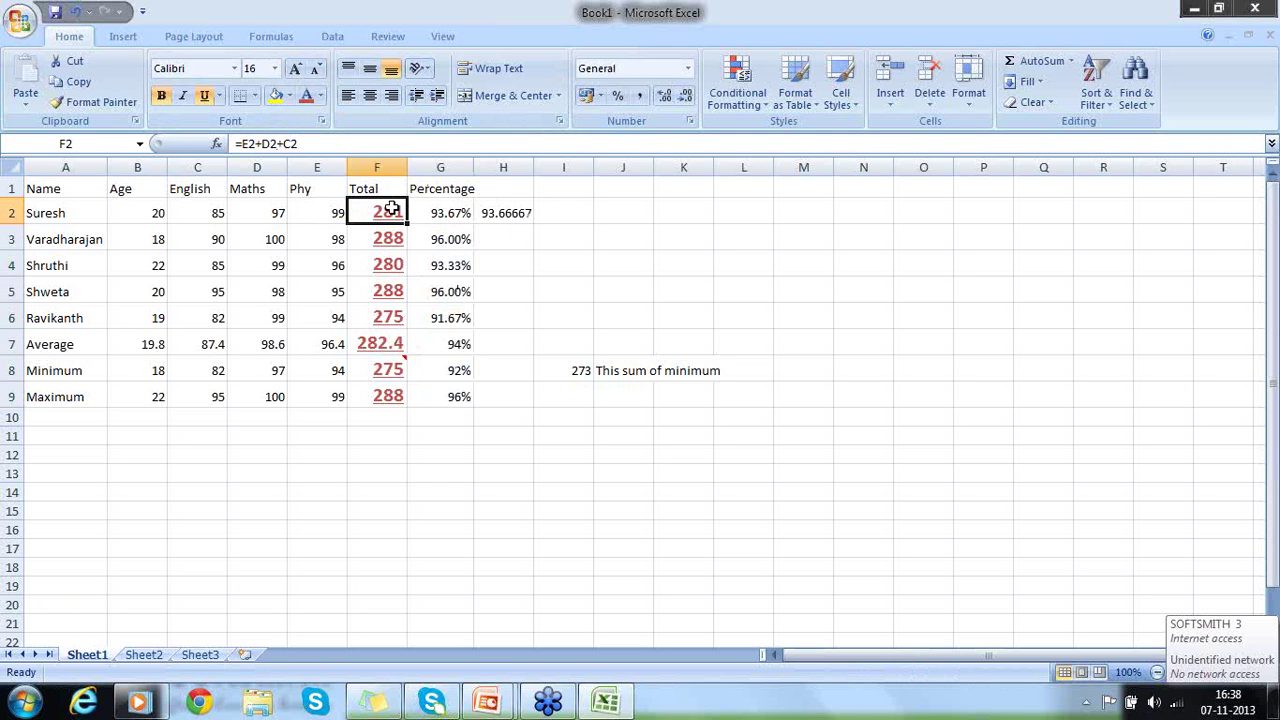
left_click(120, 104)
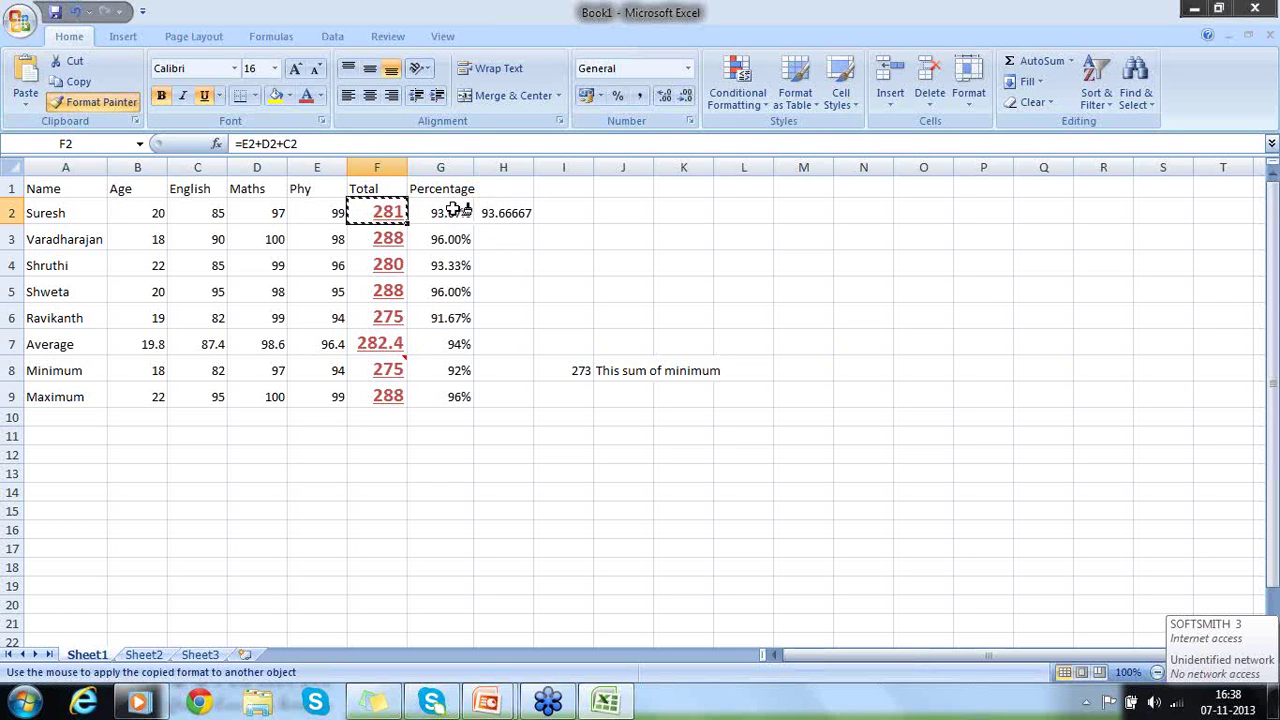
left_click_drag(455, 209, 452, 395)
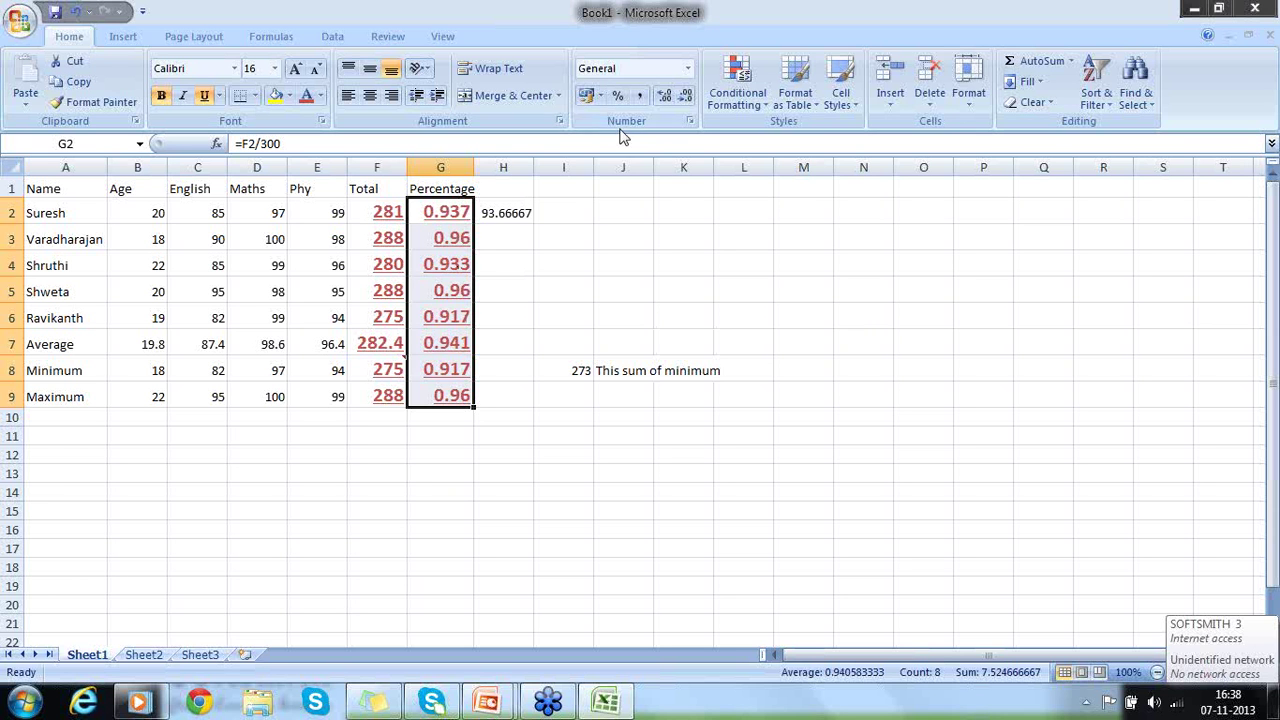
left_click(617, 95)
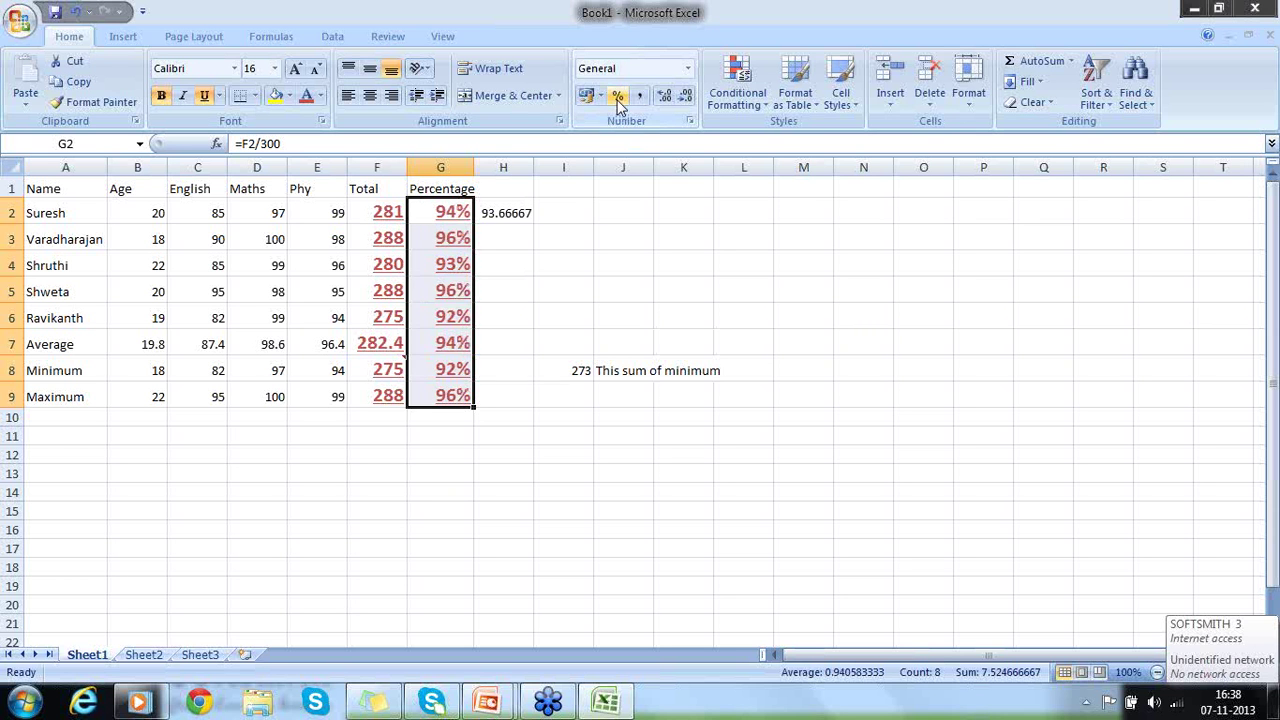
left_click(593, 293)
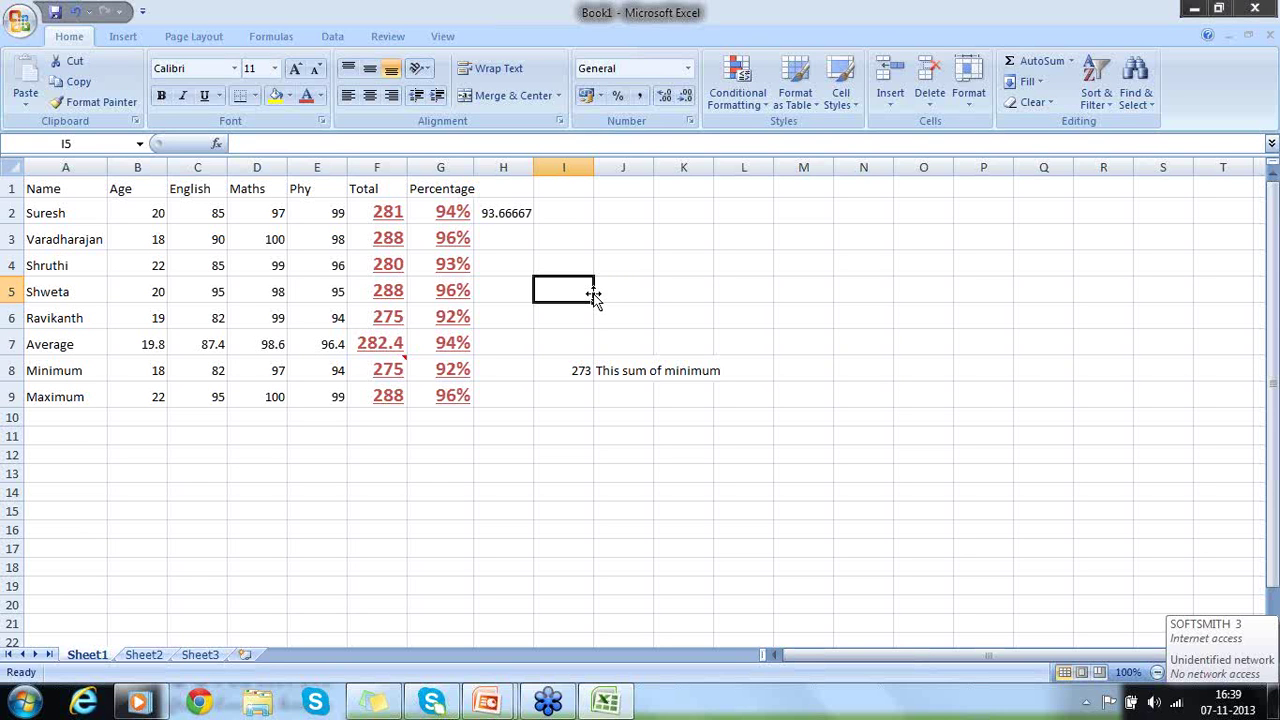
- Examine the Total and Percentage formulas in F2, F3 and G2, the Phy mark in E2 and the student names in A2:A6
left_click(386, 212)
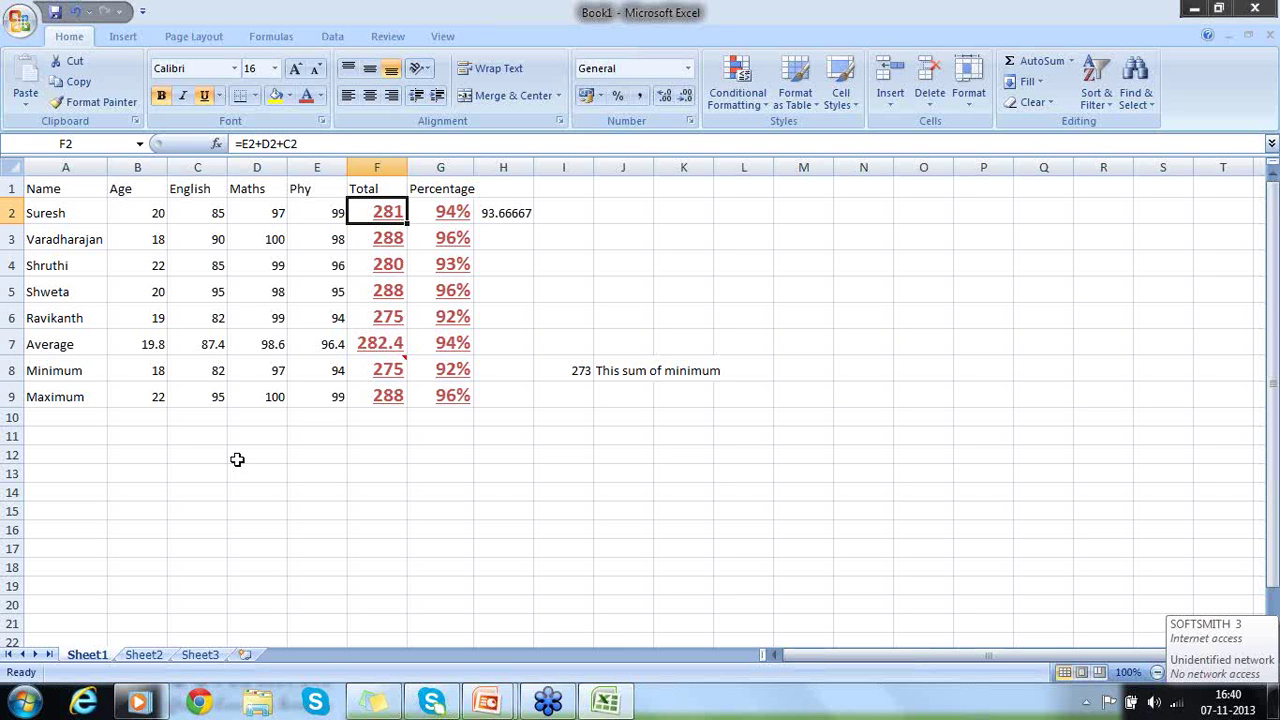
left_click(382, 243)
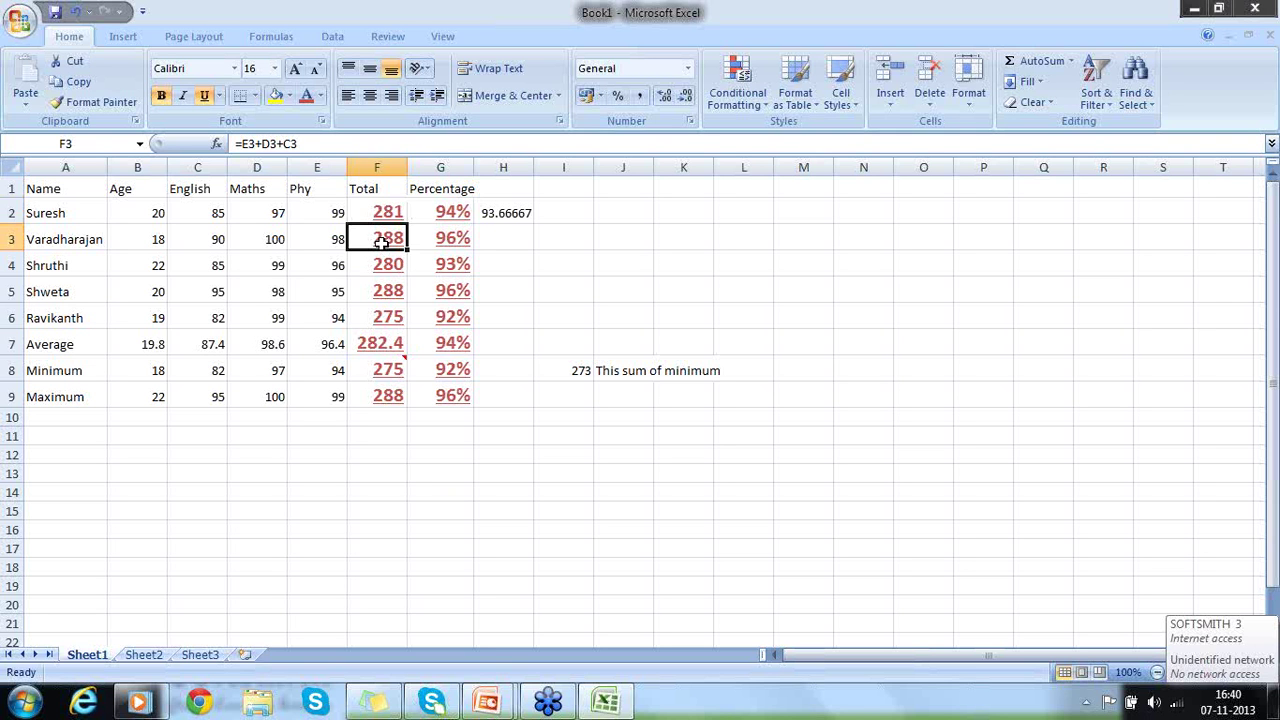
left_click(460, 210)
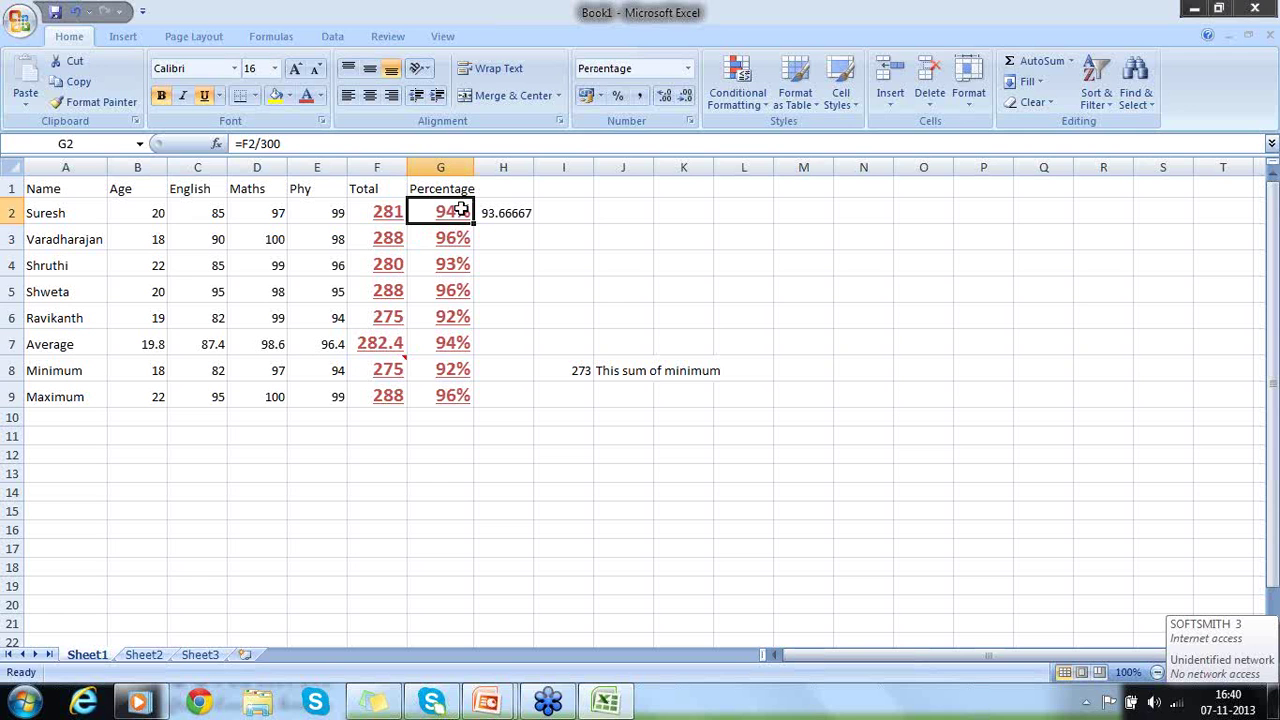
left_click(392, 212)
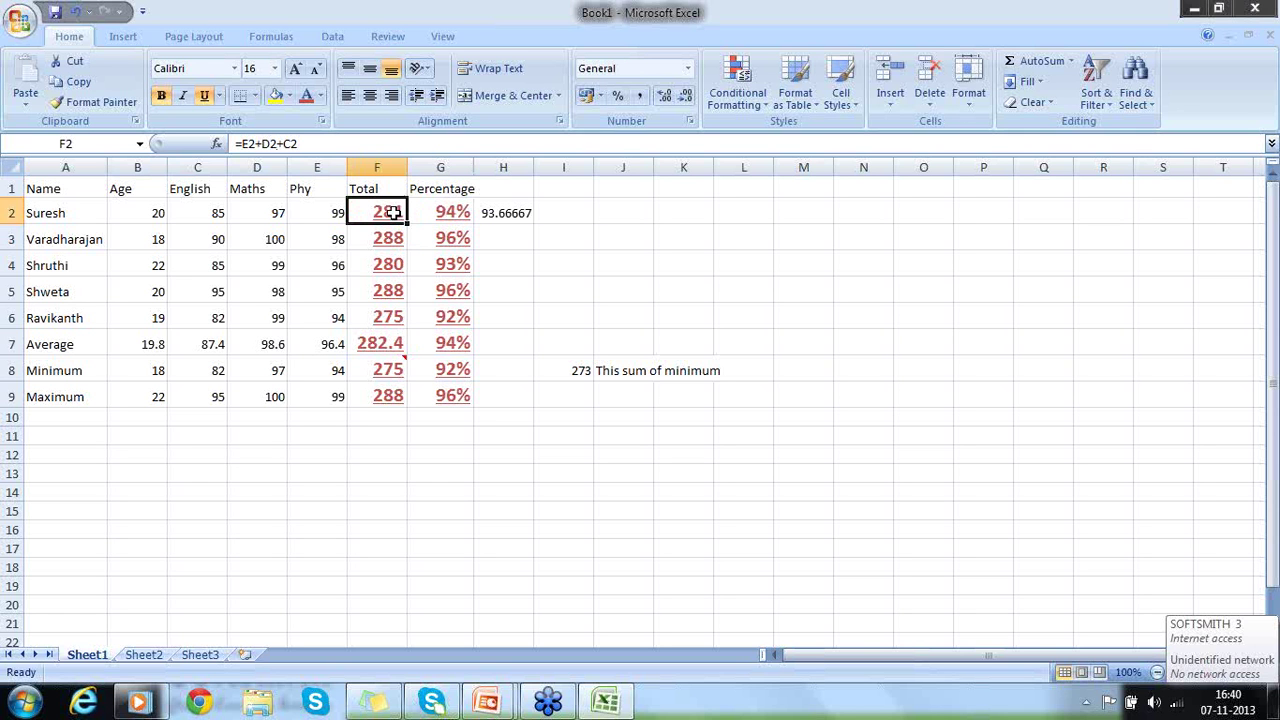
left_click(330, 213)
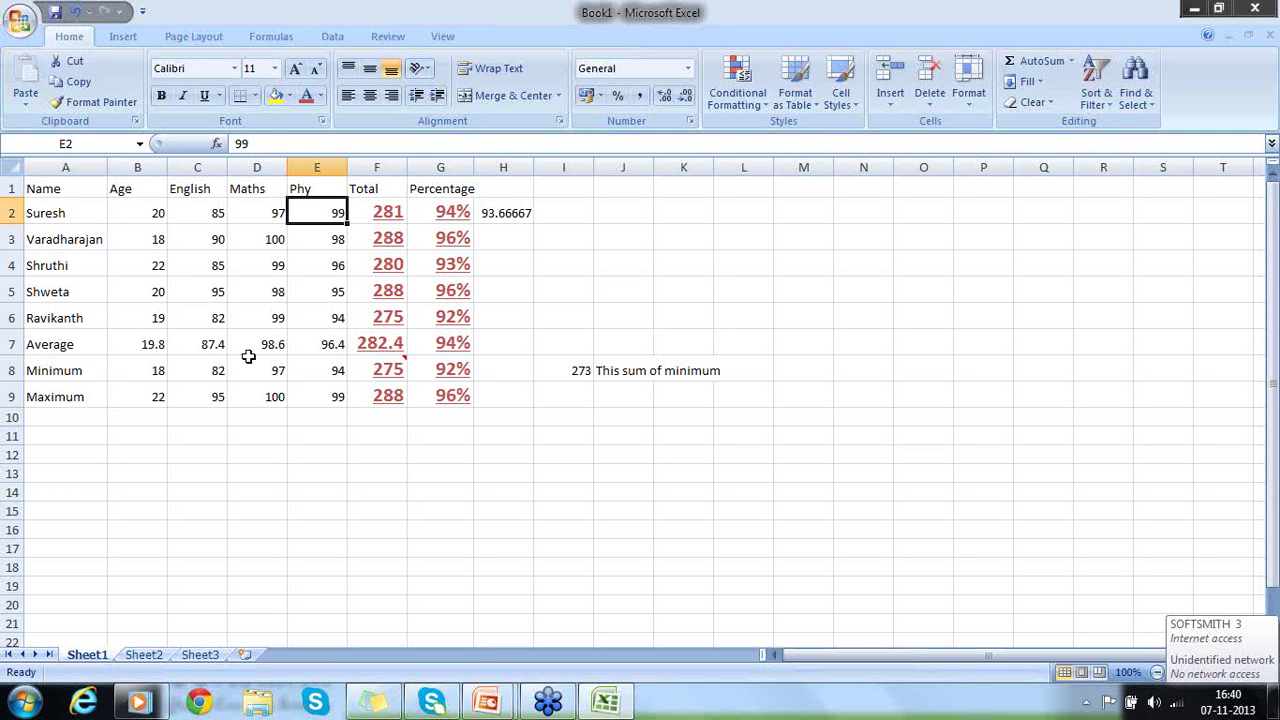
left_click(62, 215)
left_click_drag(62, 215, 69, 304)
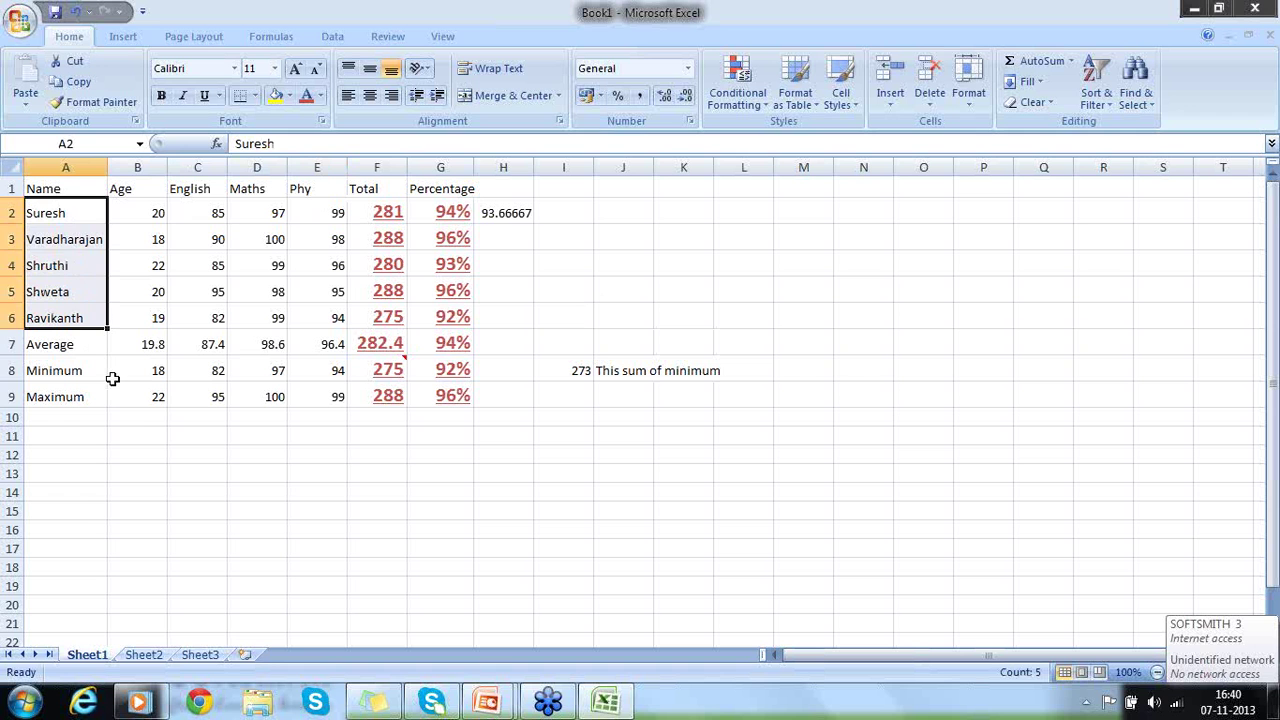
- Enter the first three student names in B10 as plain text, separated by commas
left_click(139, 414)
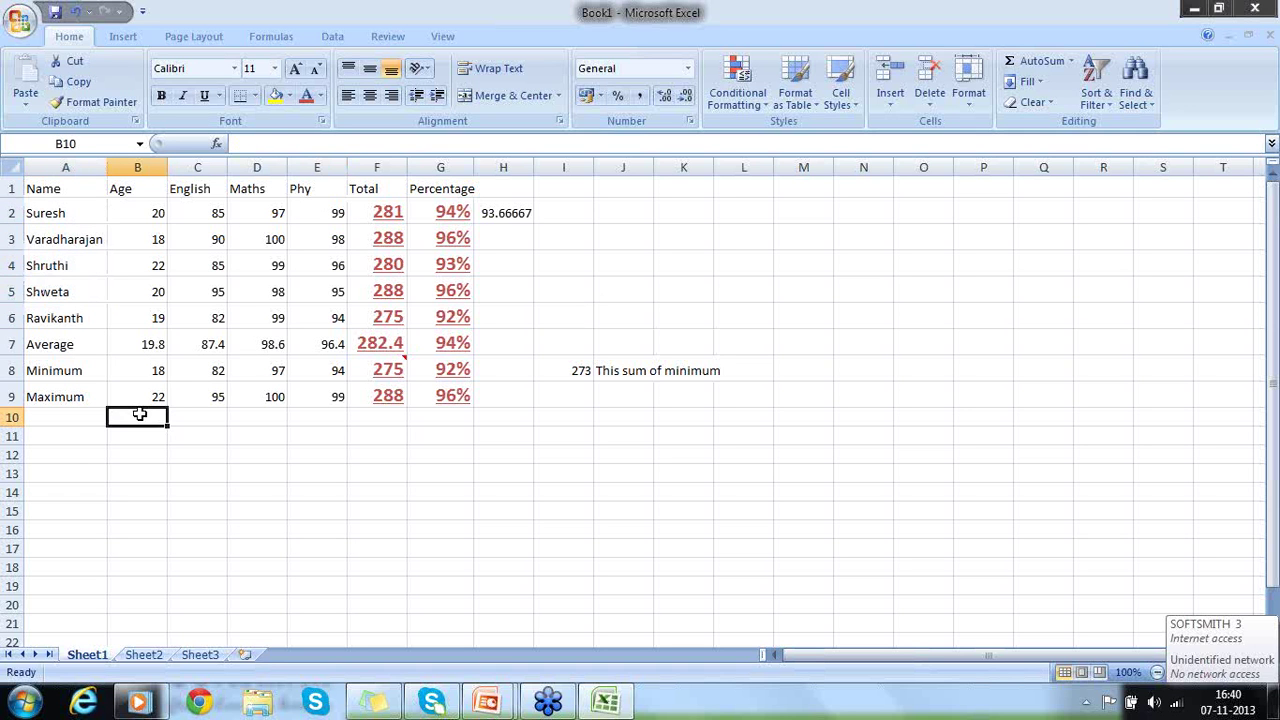
type("Suresh")
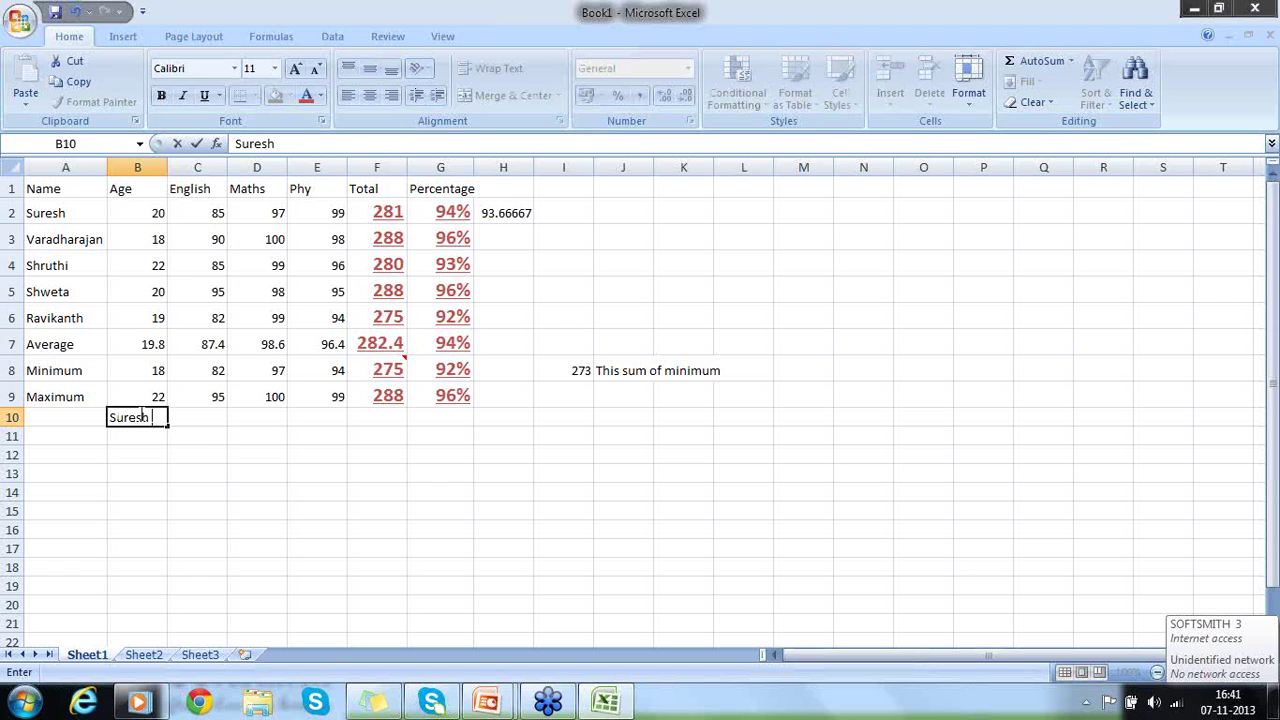
type(", Varadhara")
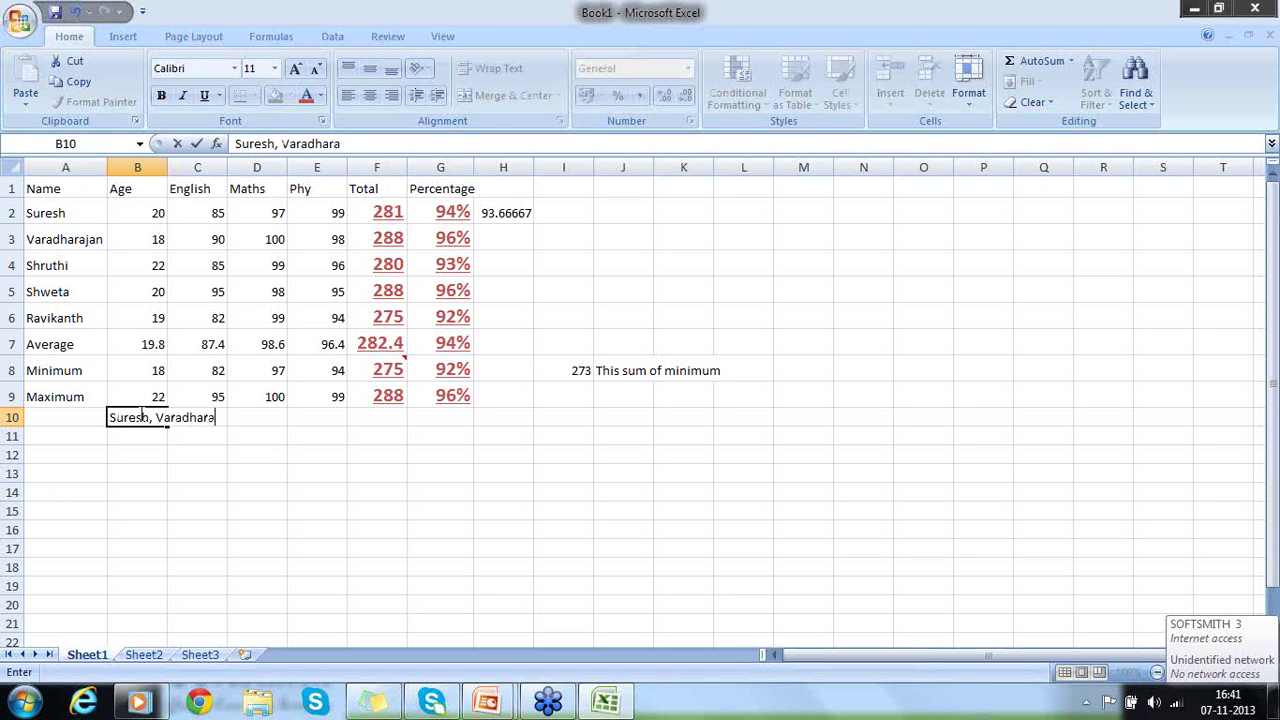
type("jan, shruthi")
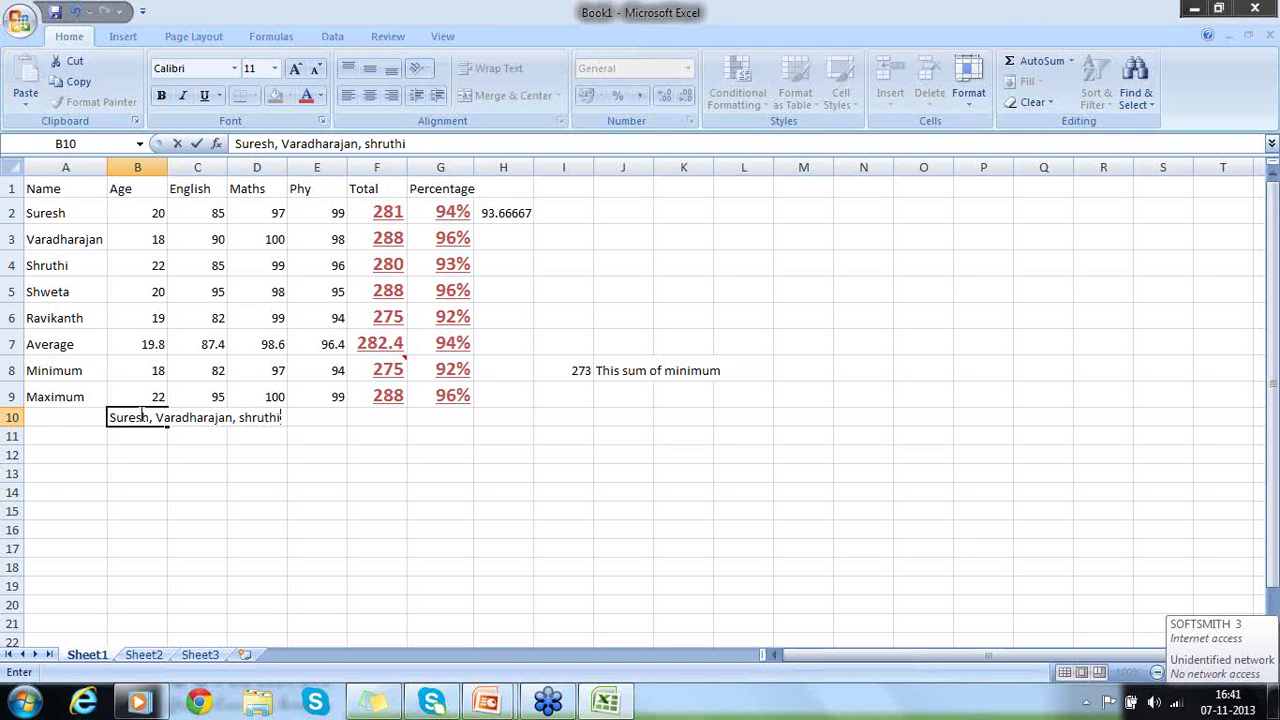
key("Return")
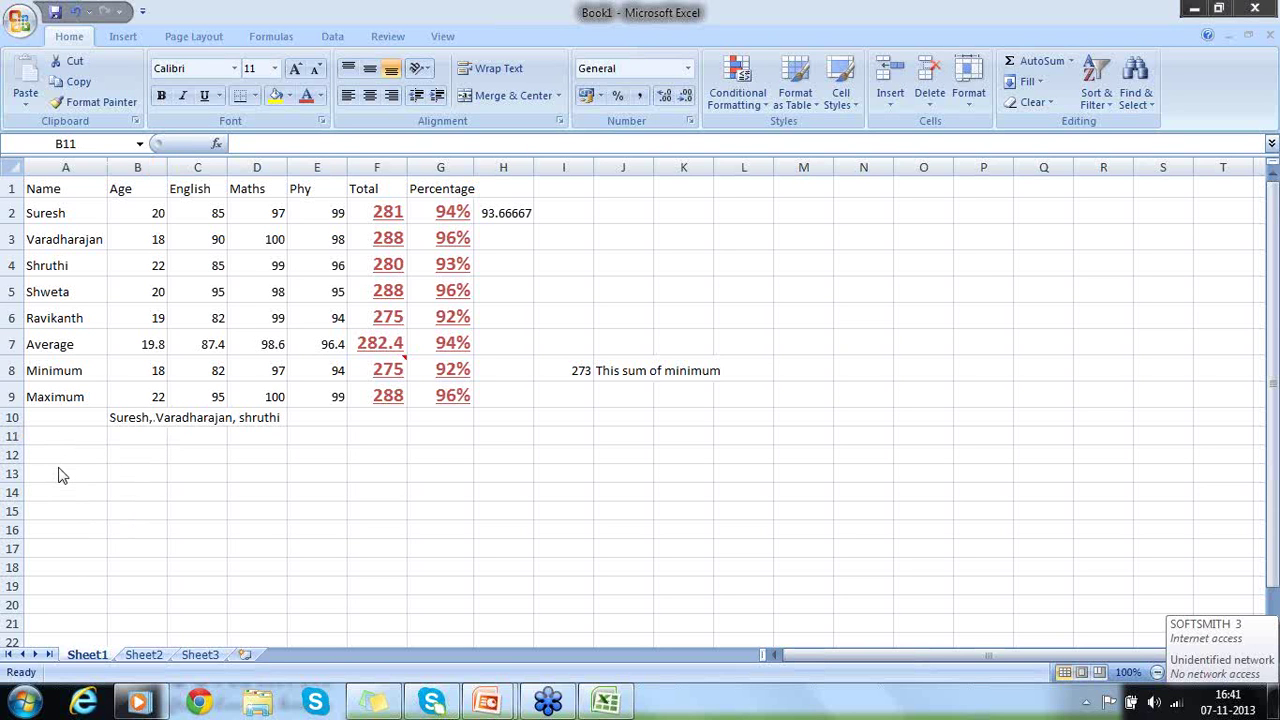
- Label cell A11 as Concatenation
left_click(148, 433)
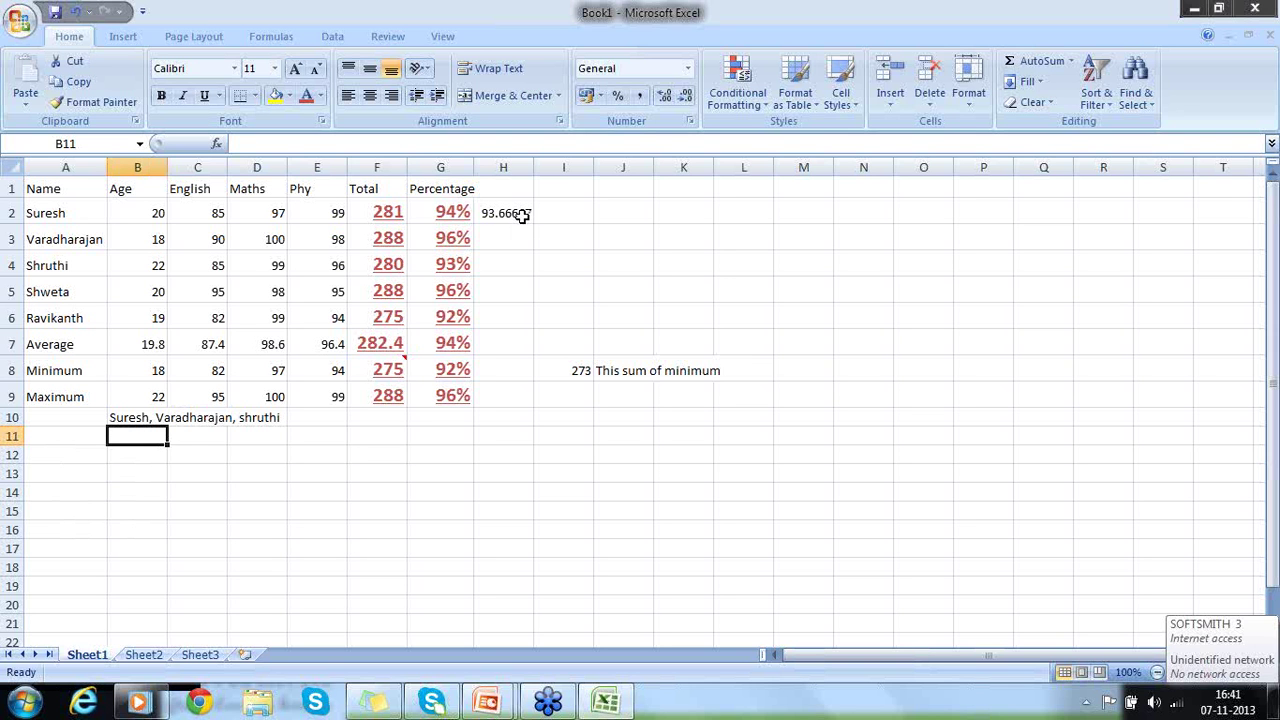
left_click(81, 437)
type("Conca")
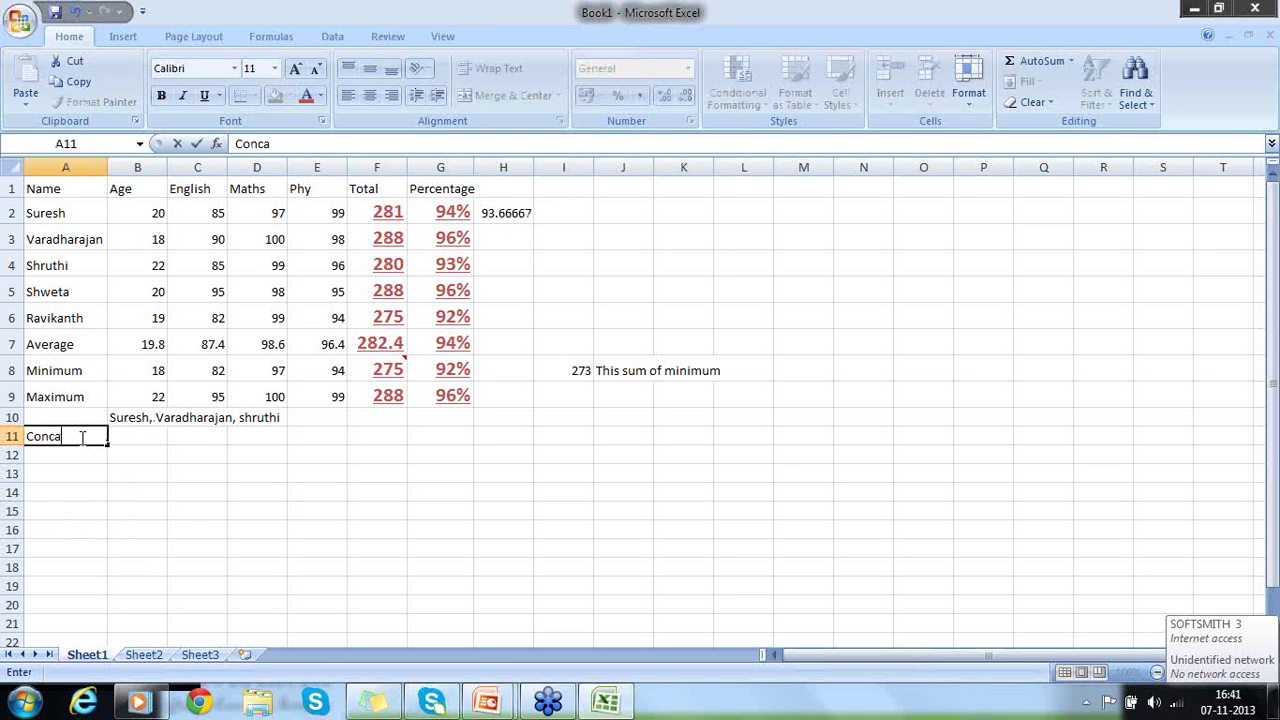
type("tenation")
key("Return")
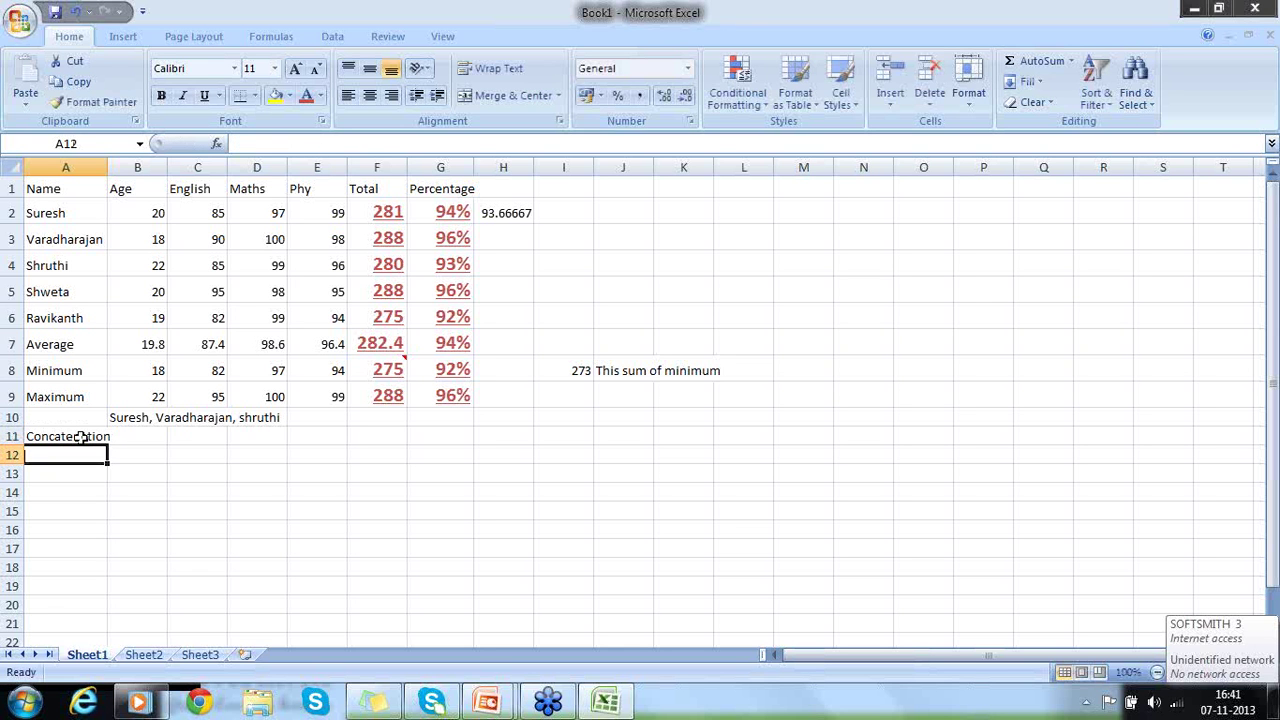
left_click(81, 437)
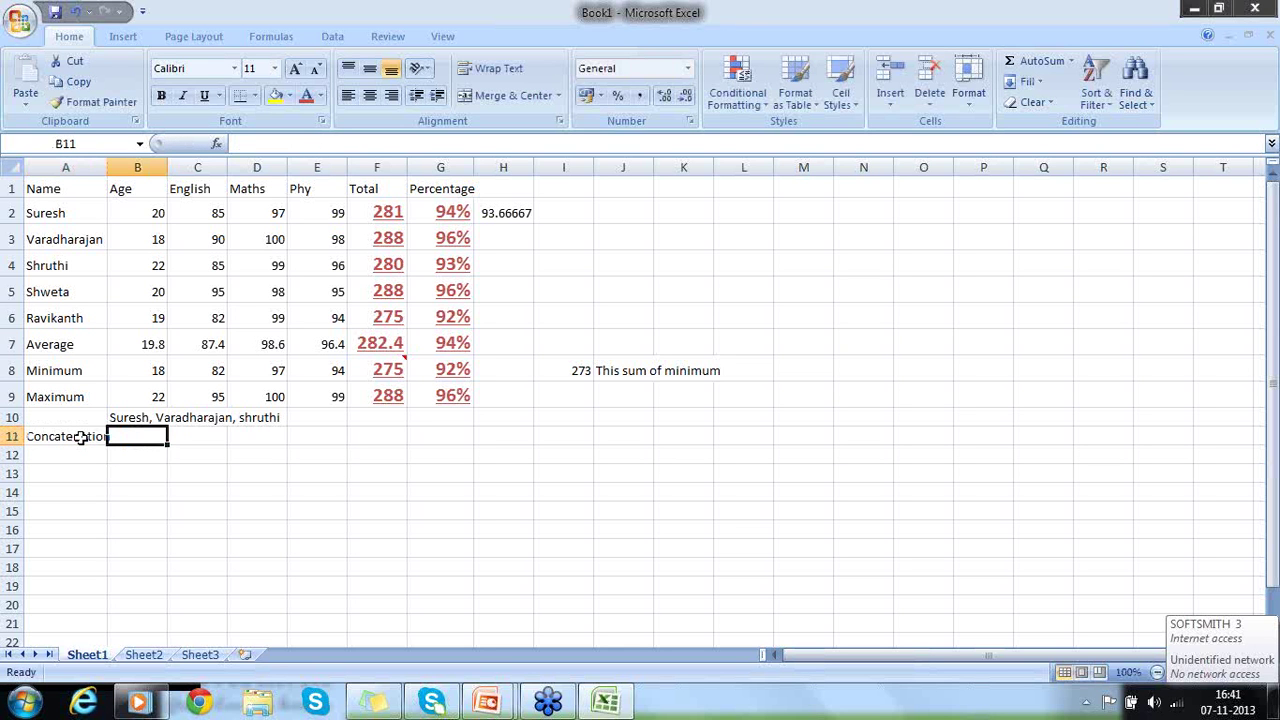
type("Conc")
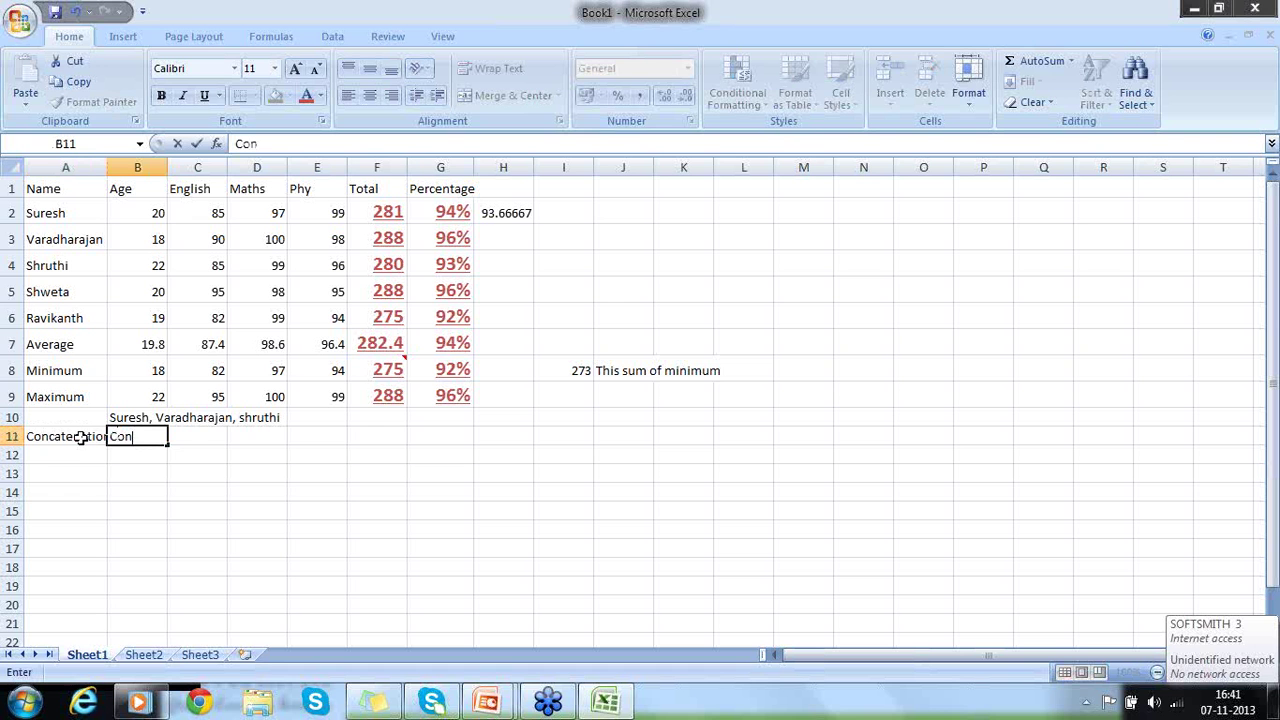
key("BackSpace")
key("BackSpace")
key("BackSpace")
key("BackSpace")
- Start a CONCATENATE formula in B11 with the first student's name in A2 as its first argument
type("=C")
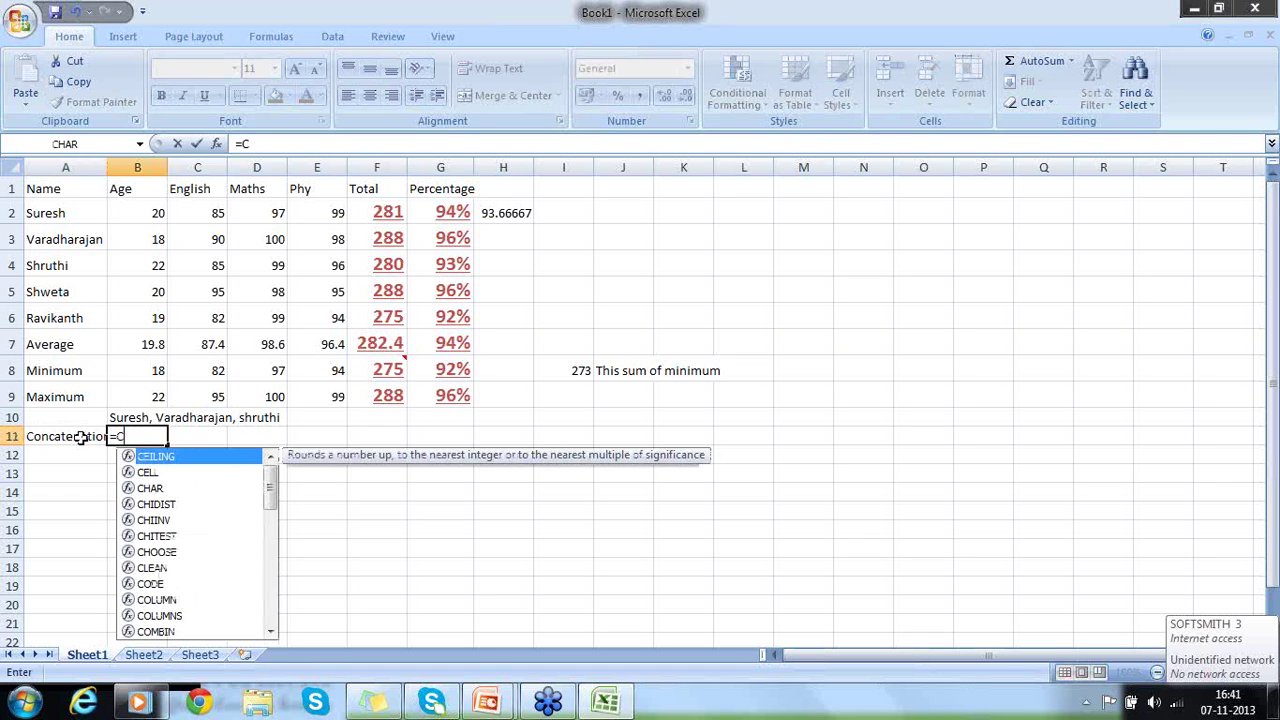
type("on")
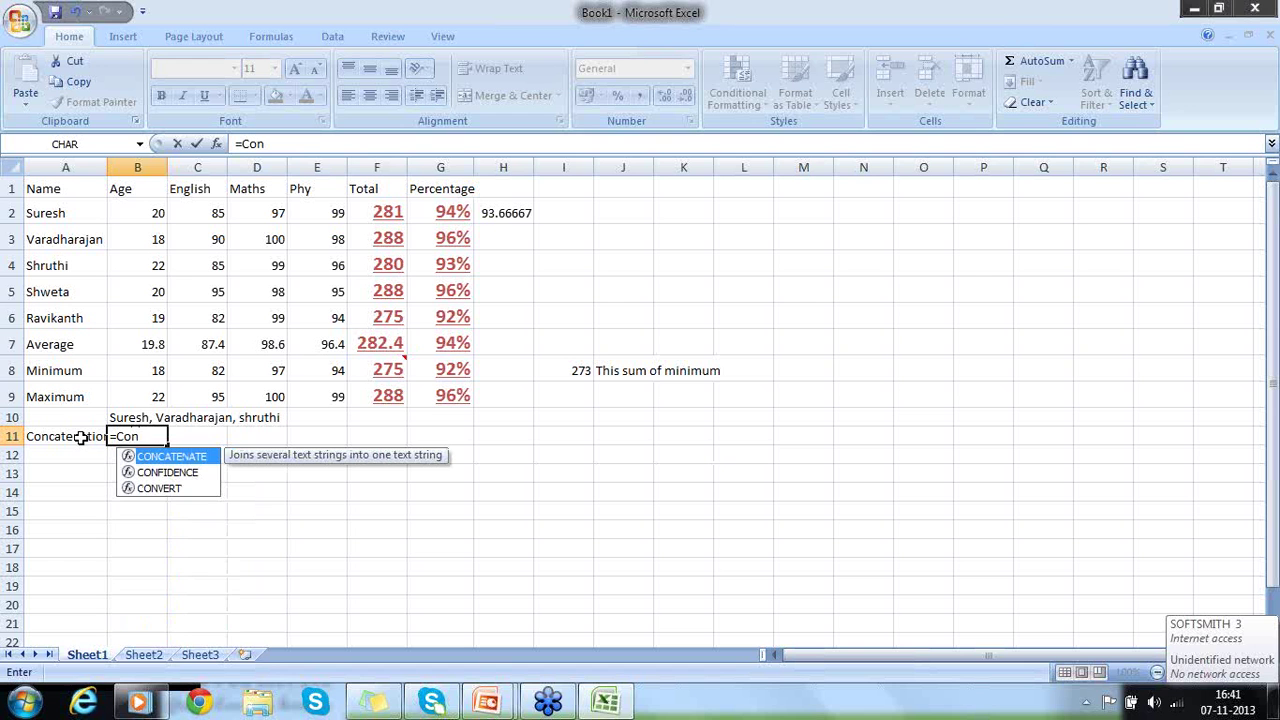
double_click(183, 459)
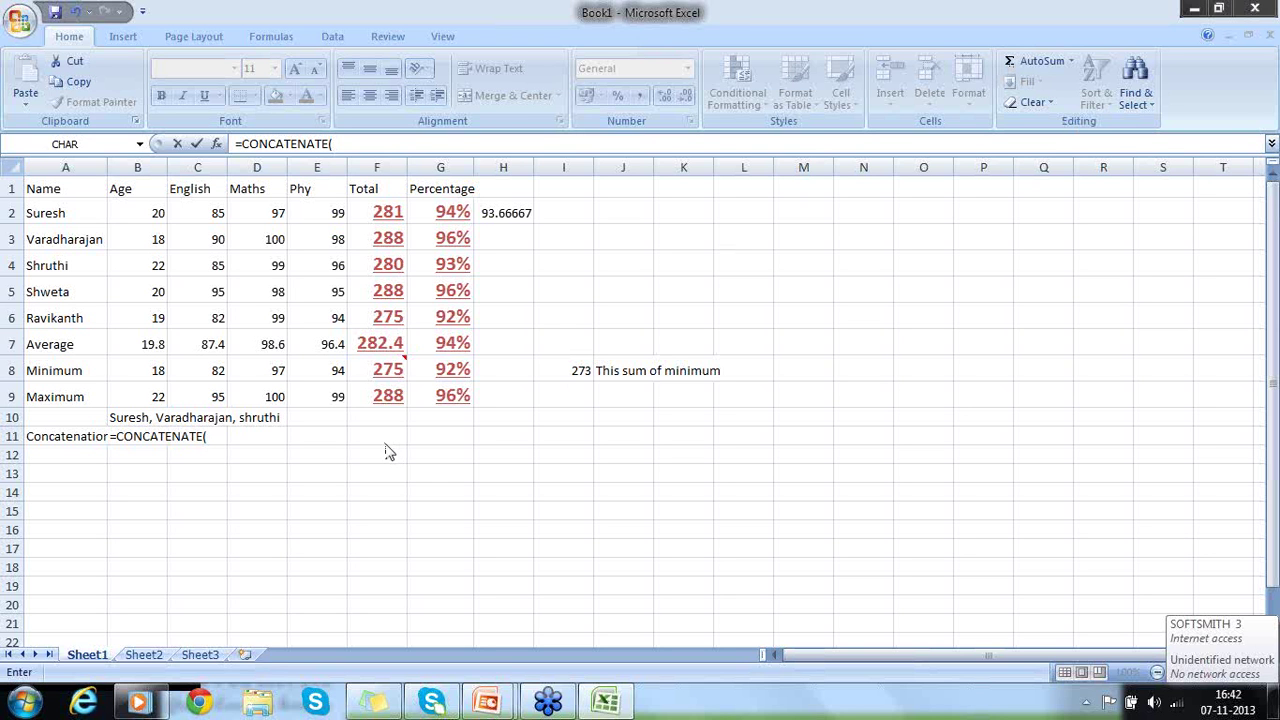
left_click(211, 436)
key("Up")
key("Up")
key("Up")
key("Up")
key("Up")
key("Up")
key("Up")
key("Up")
key("Up")
key("Left")
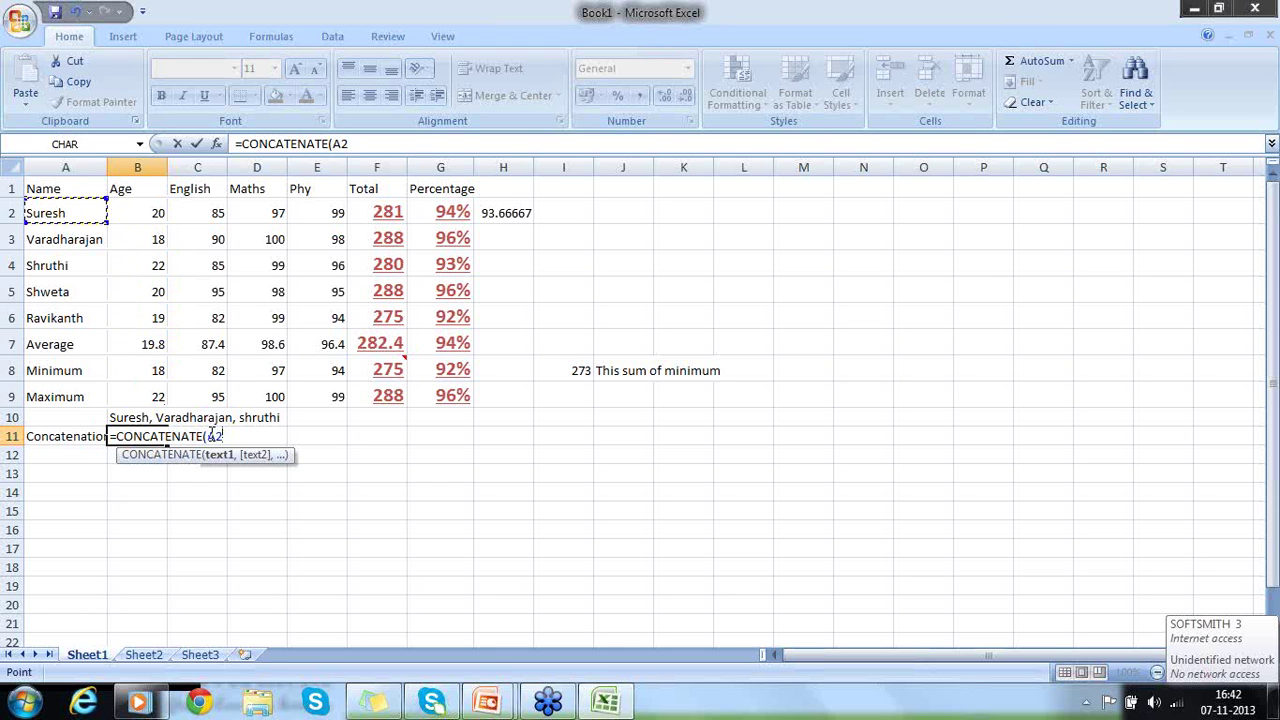
- Extend the B11 formula with a "," separator, the name in A3 and another "," separator
type(",")
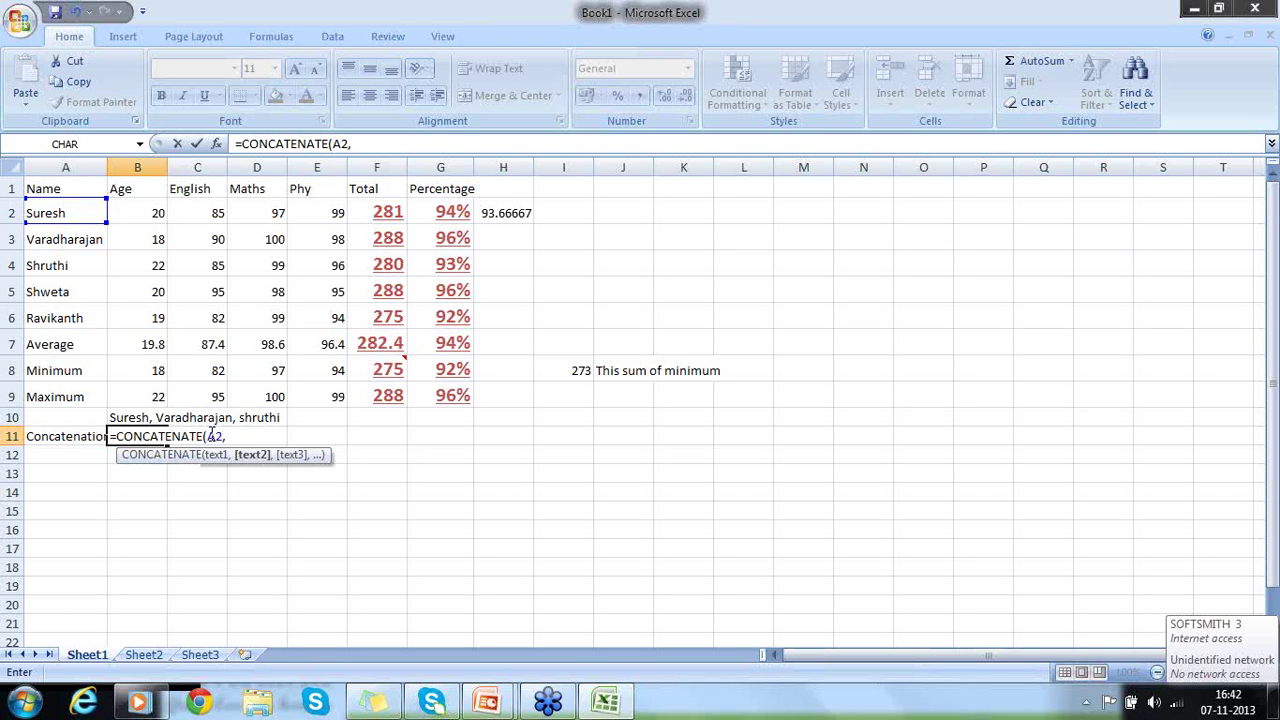
type("\",\"")
type(",")
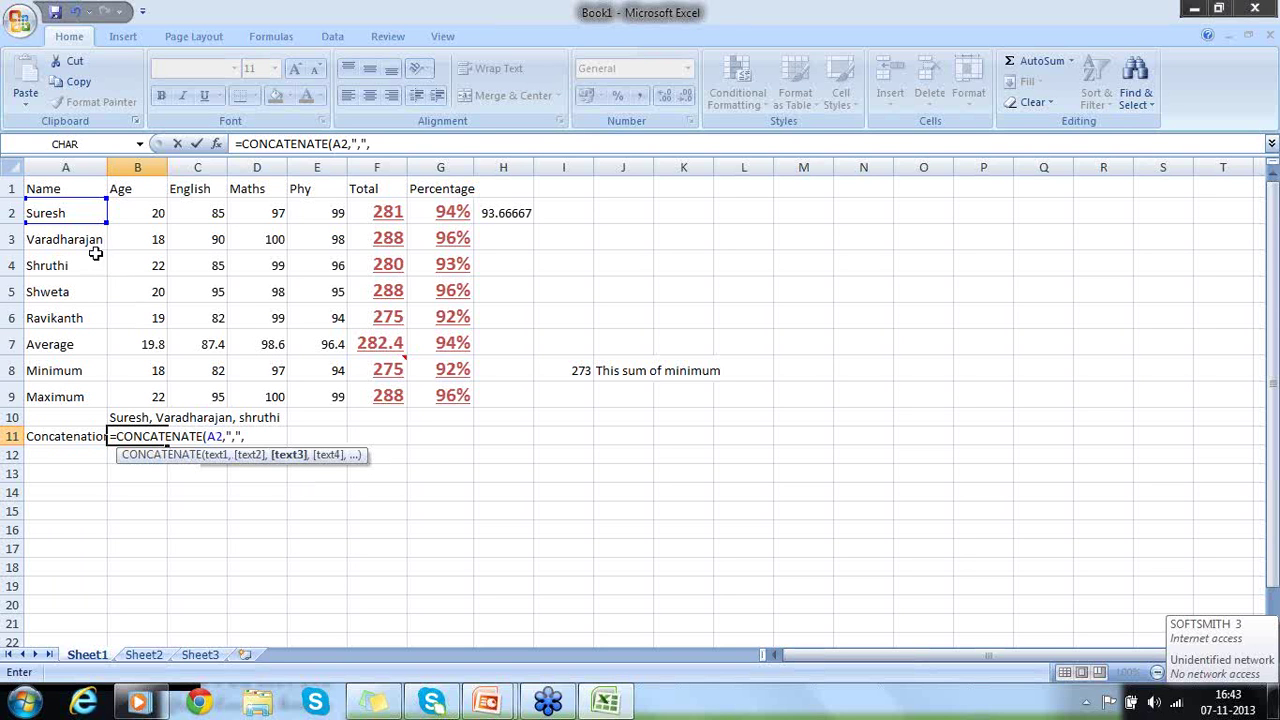
left_click(83, 244)
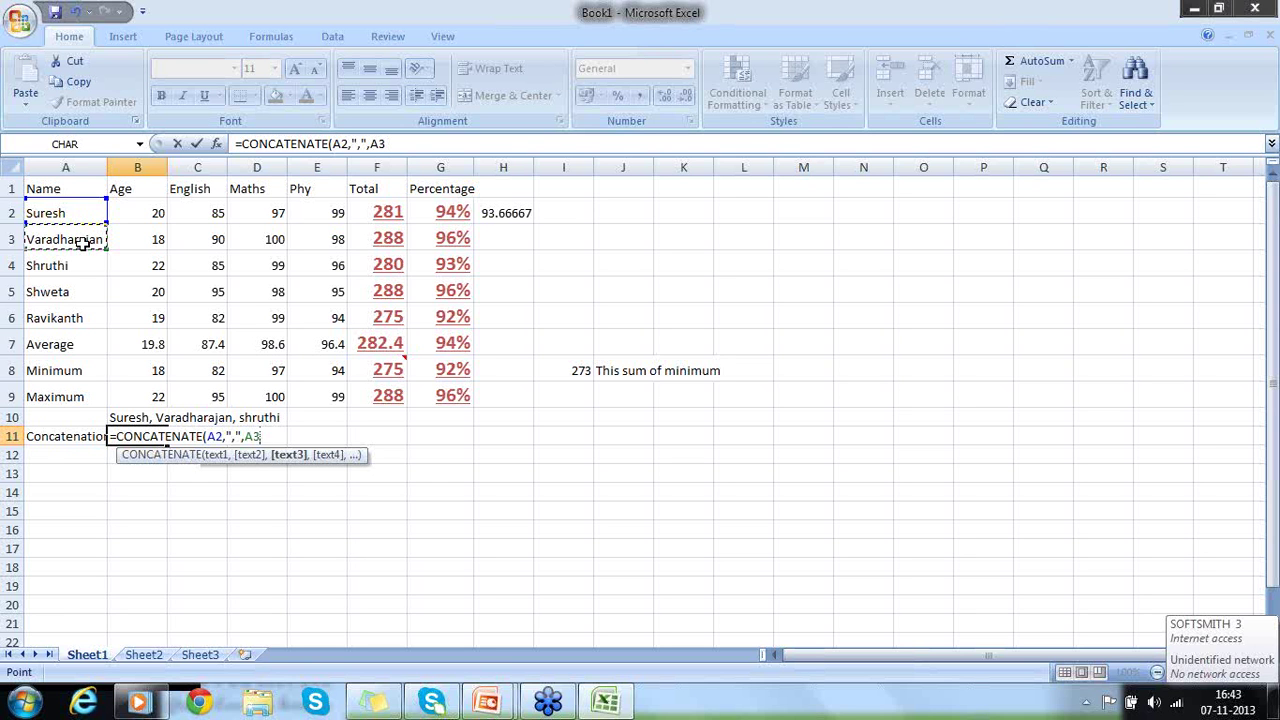
type(",")
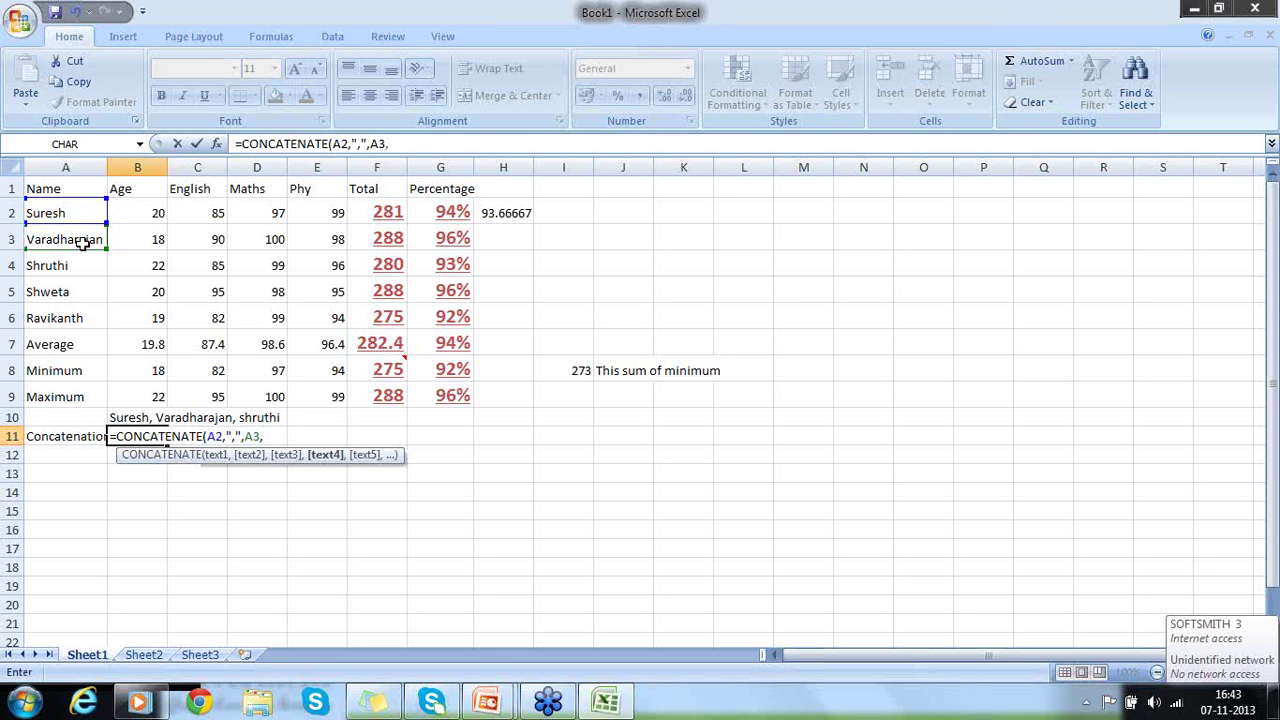
type("\",\",\",")
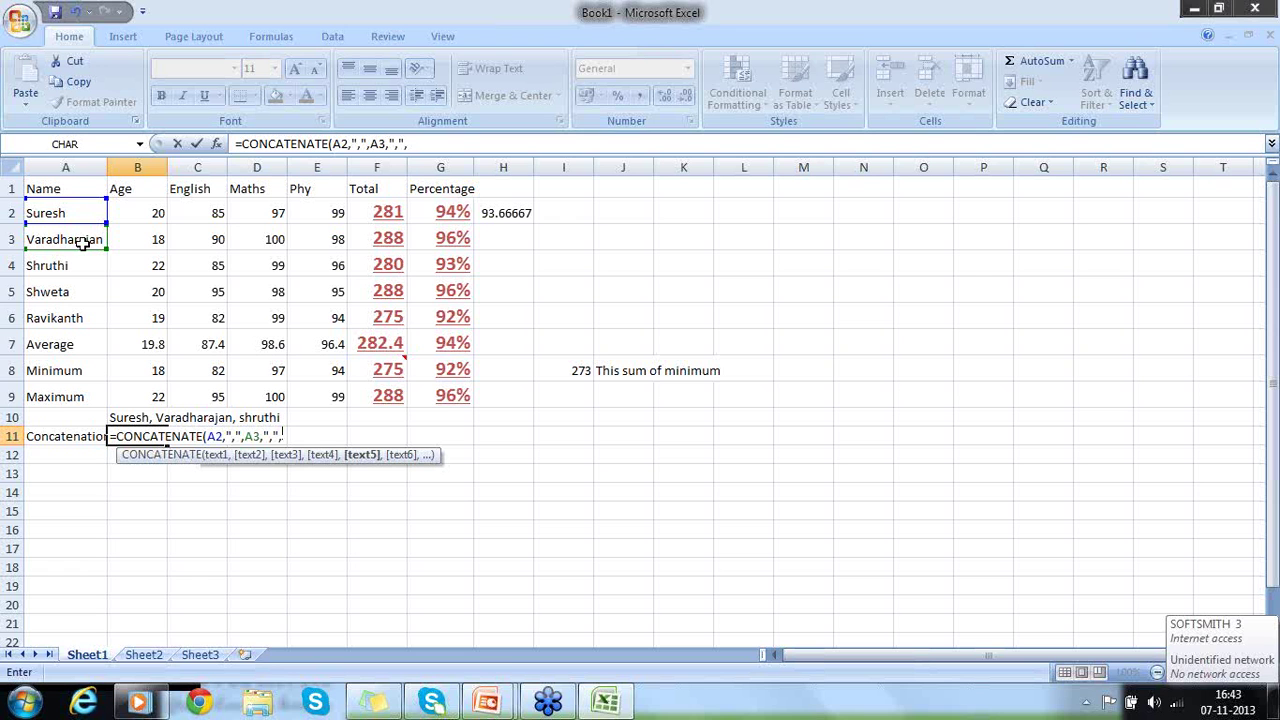
- Add the names in A4 and A5 to the B11 formula with a "," separator between them
left_click(75, 264)
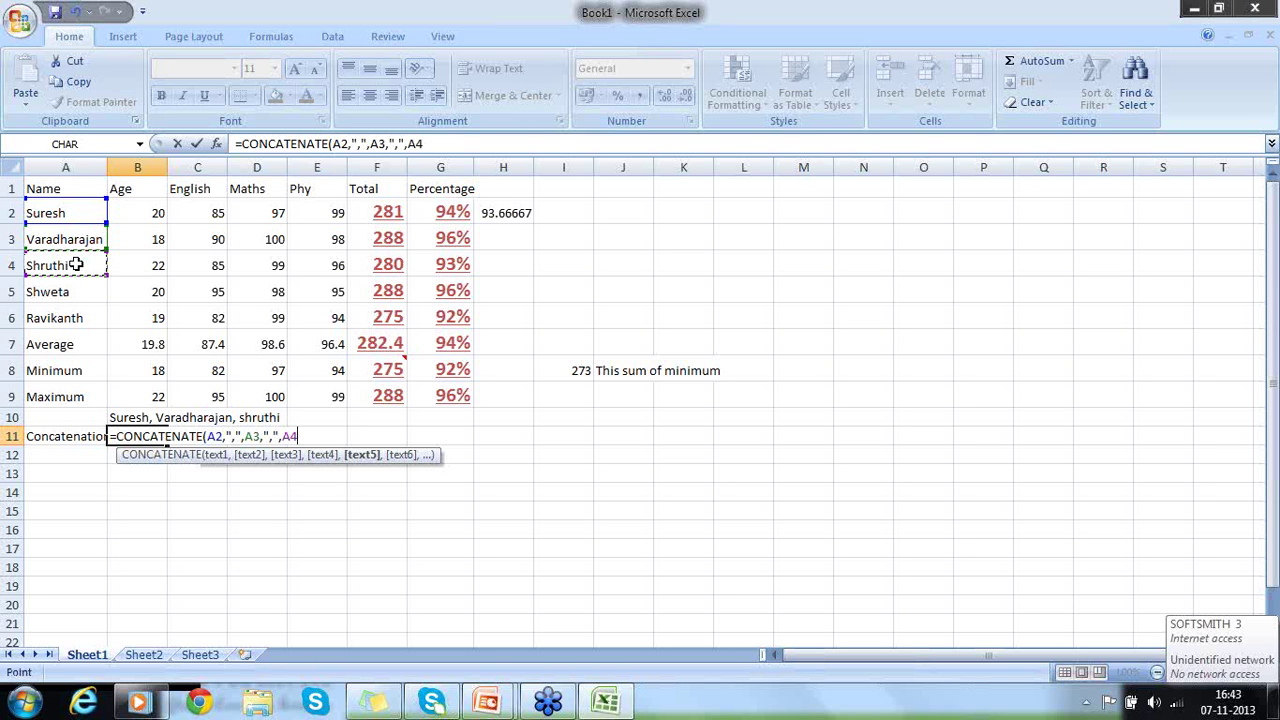
type(",")
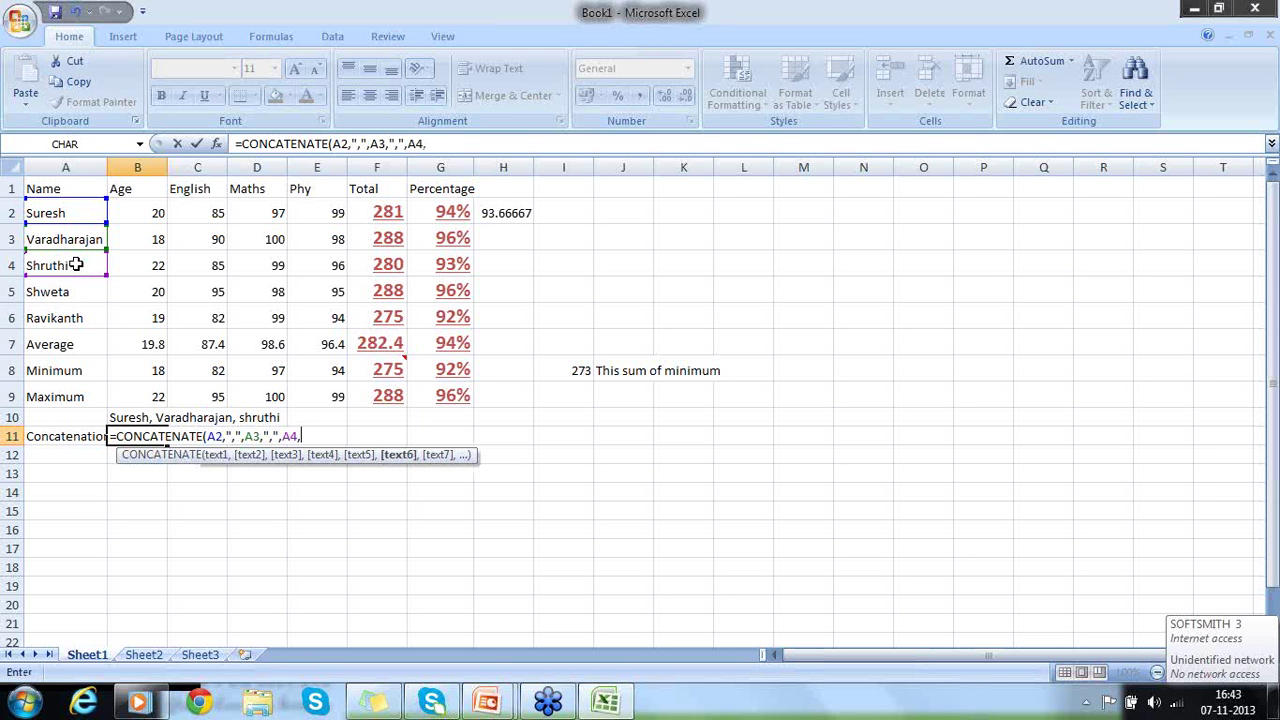
type("\",\",")
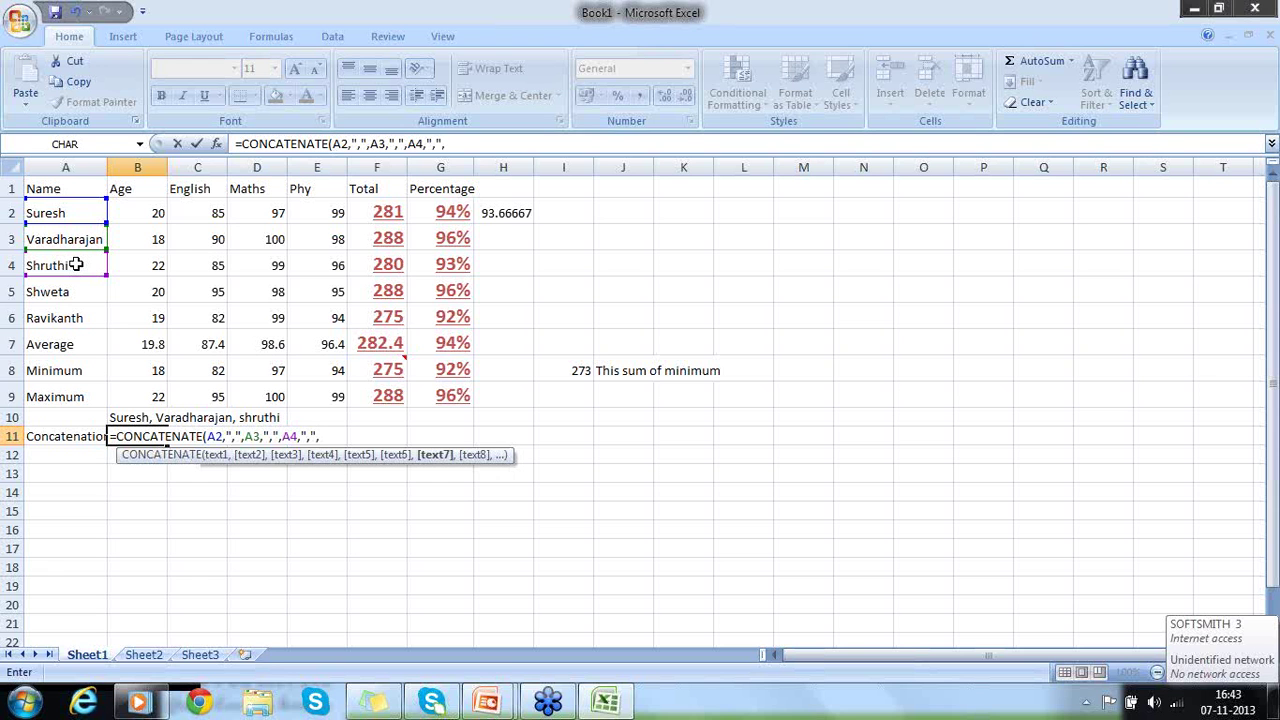
left_click(73, 292)
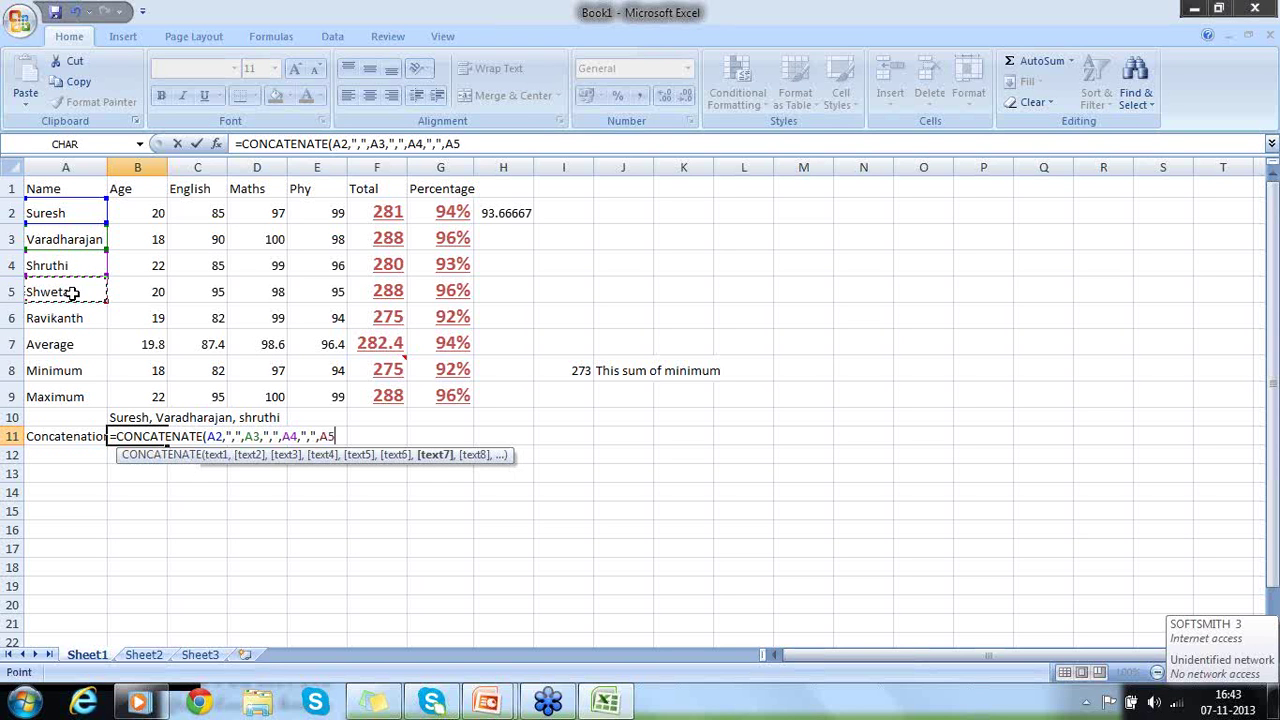
type(",")
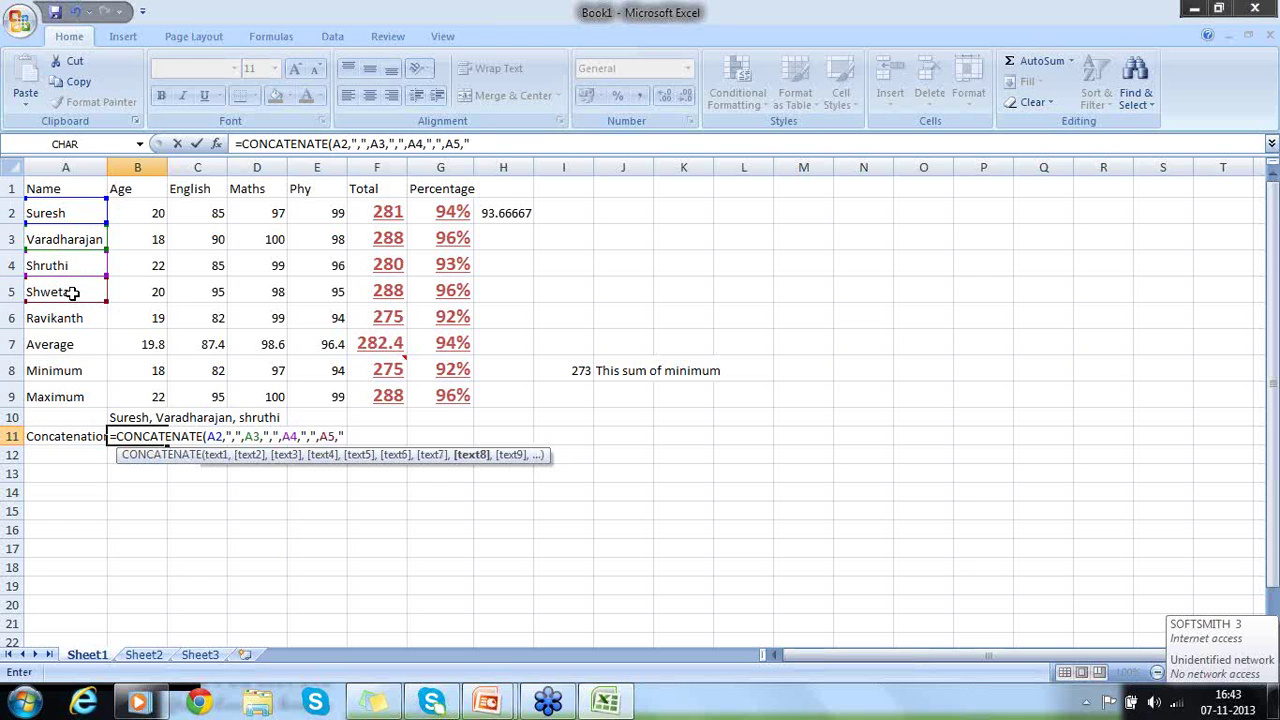
- Finish the B11 formula with the name in A6 enclosed between the texts "{" and "}"
type("\"{\",")
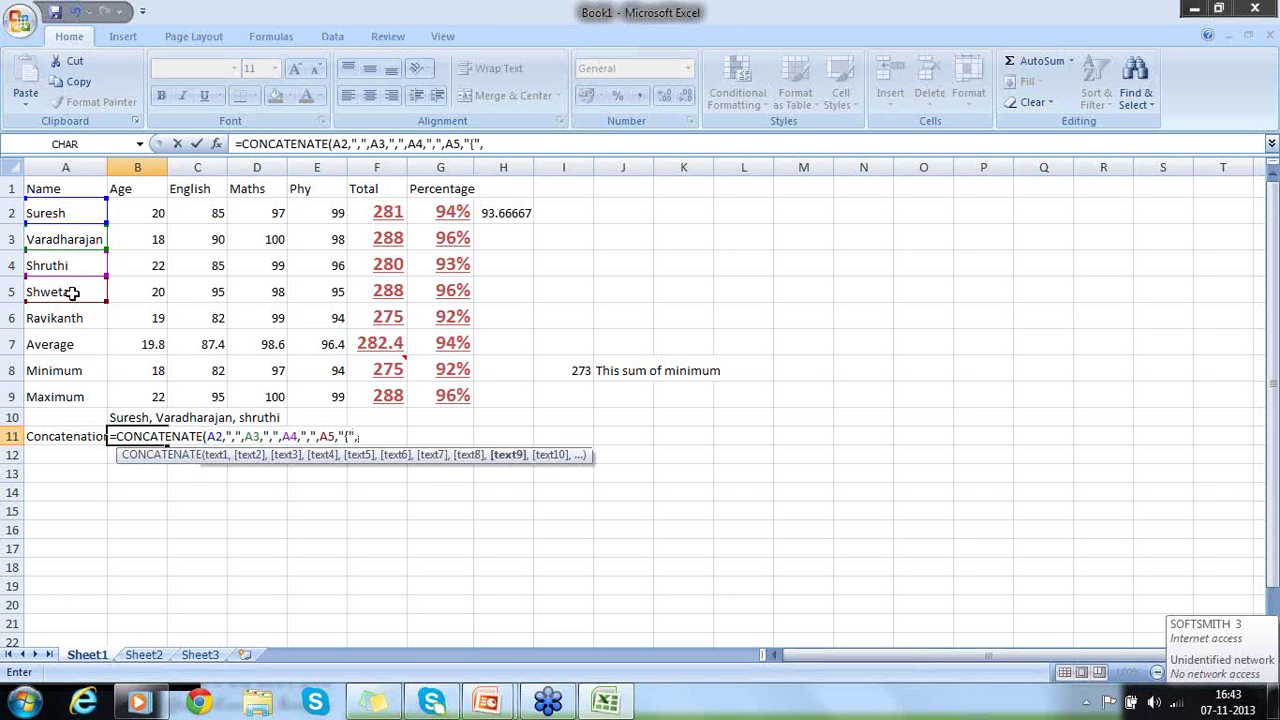
left_click(55, 318)
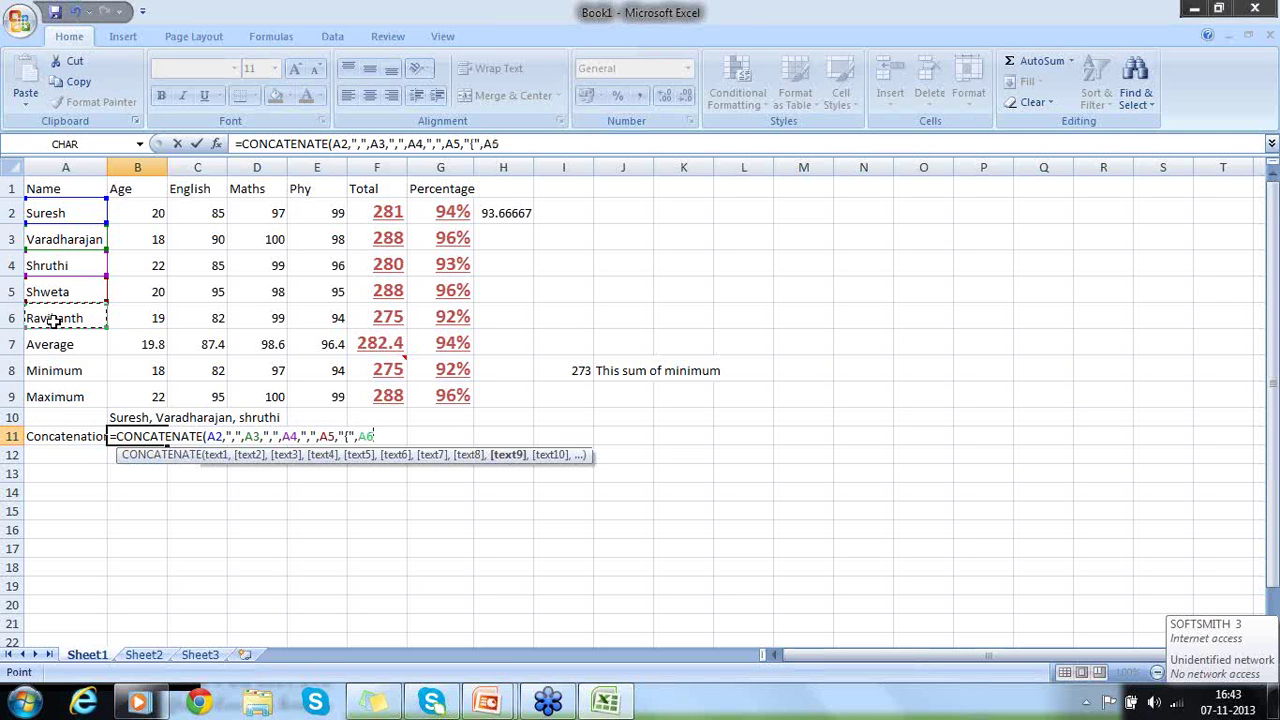
type(",\"}\"")
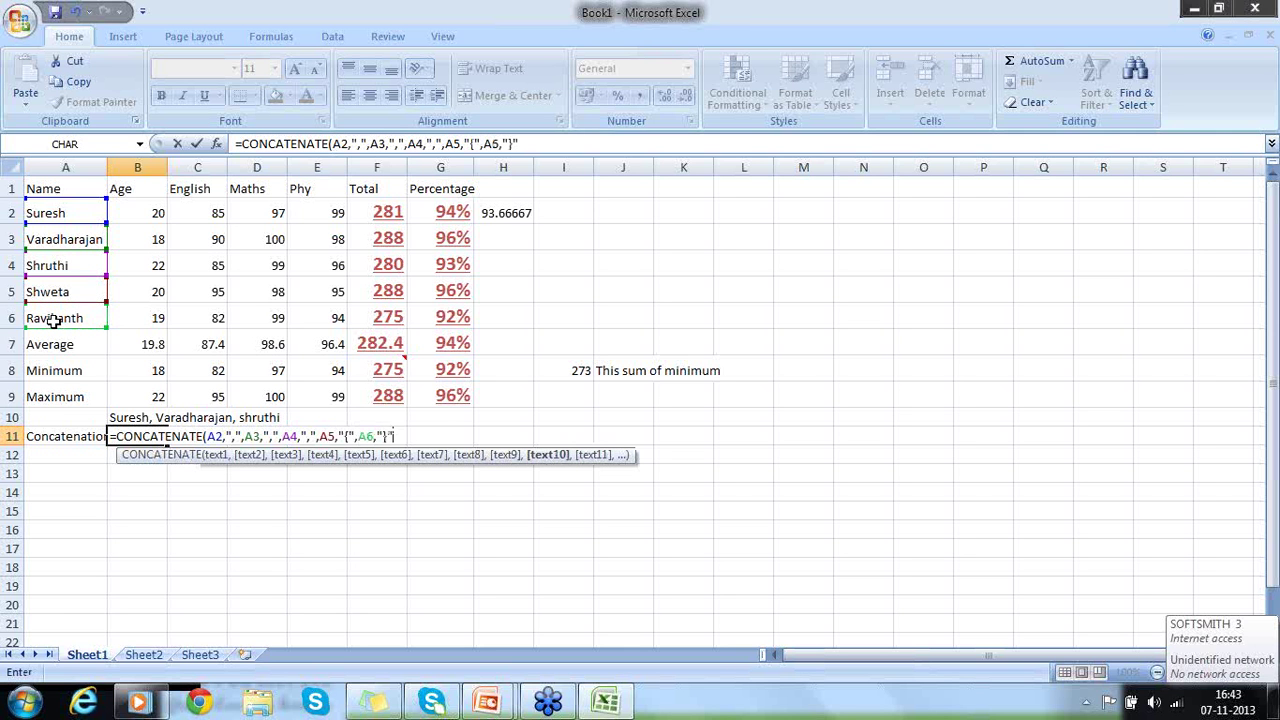
type(")")
key("Return")
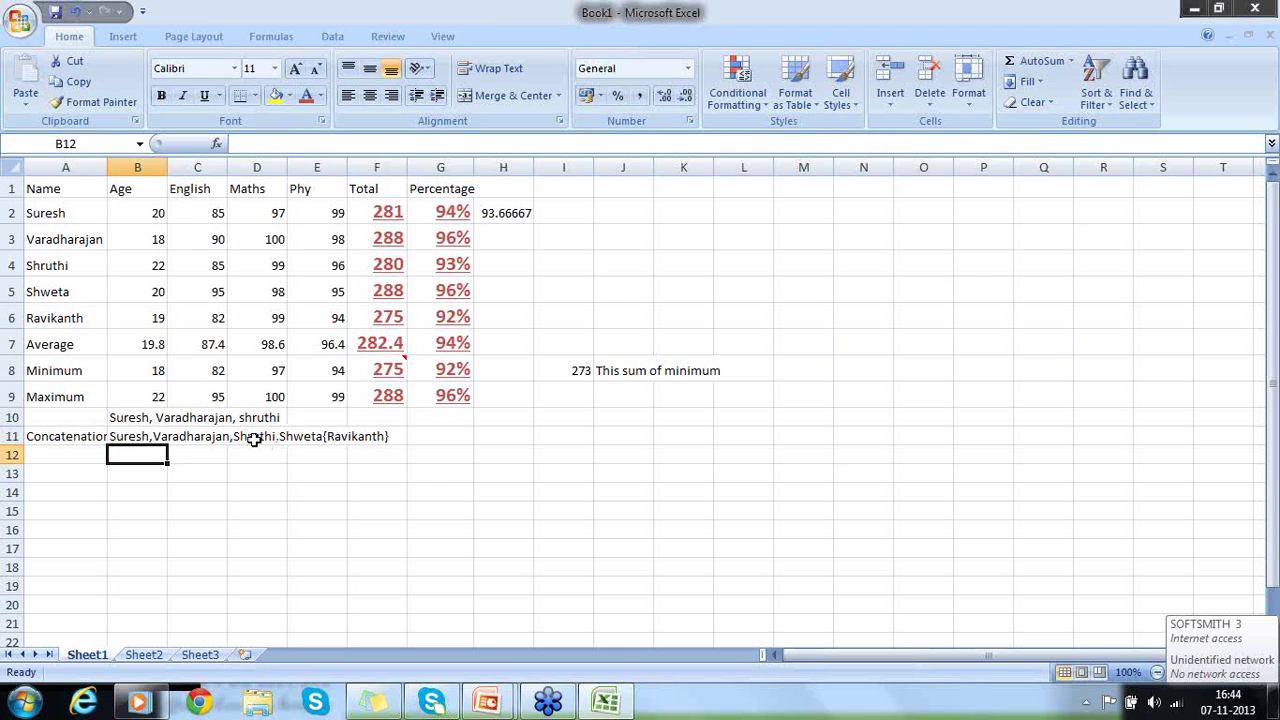
- Edit the CONCATENATE formula in B11 so the "{" text after A5 becomes ",{"
left_click(140, 438)
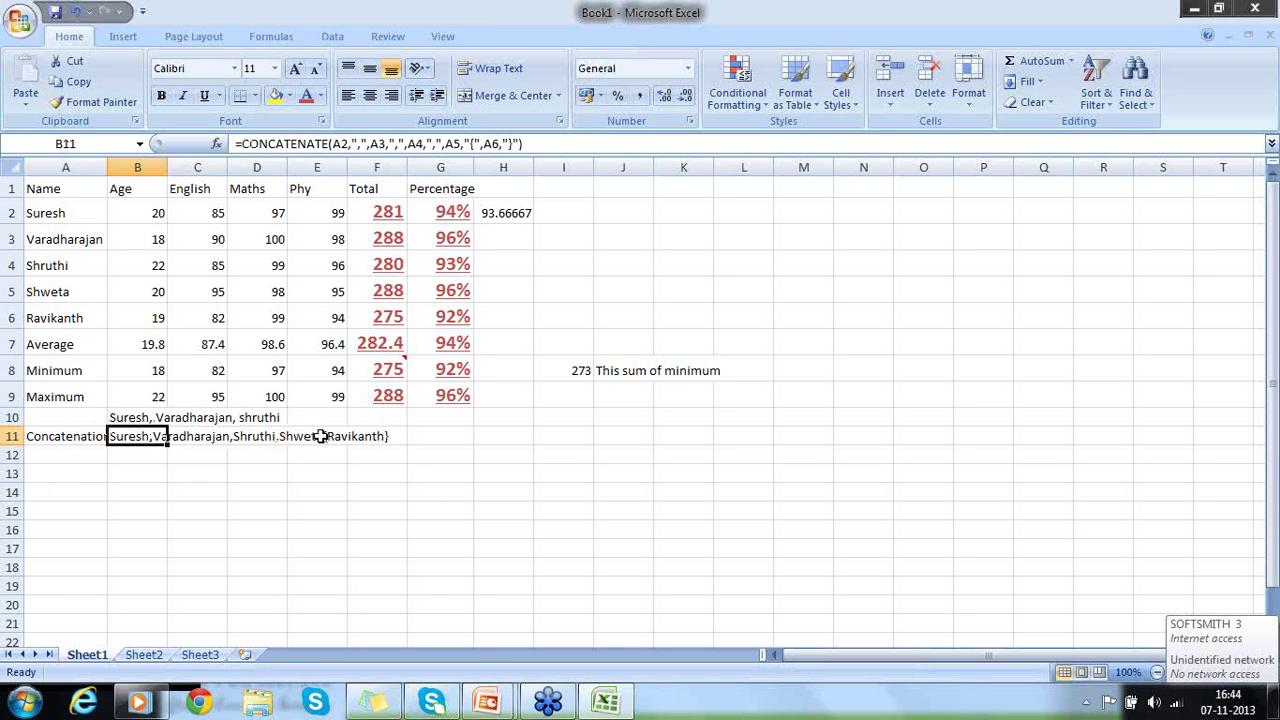
left_click(482, 144)
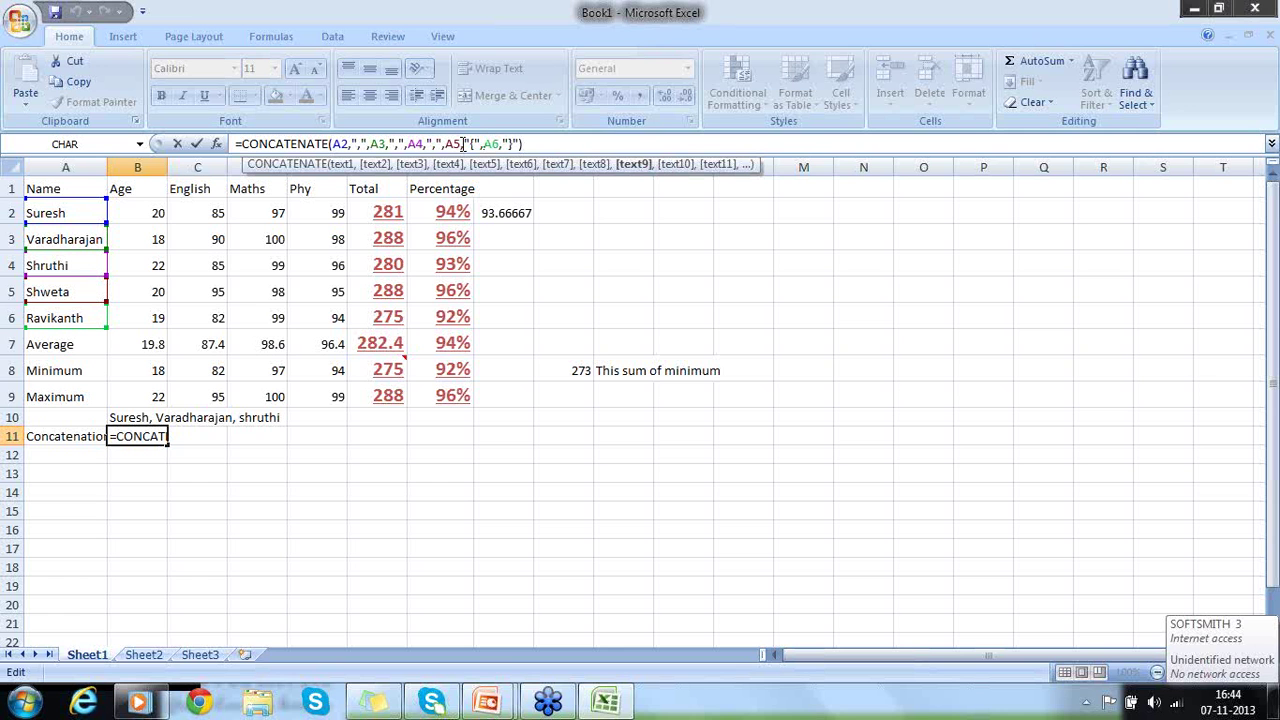
left_click(462, 144)
type(",\"")
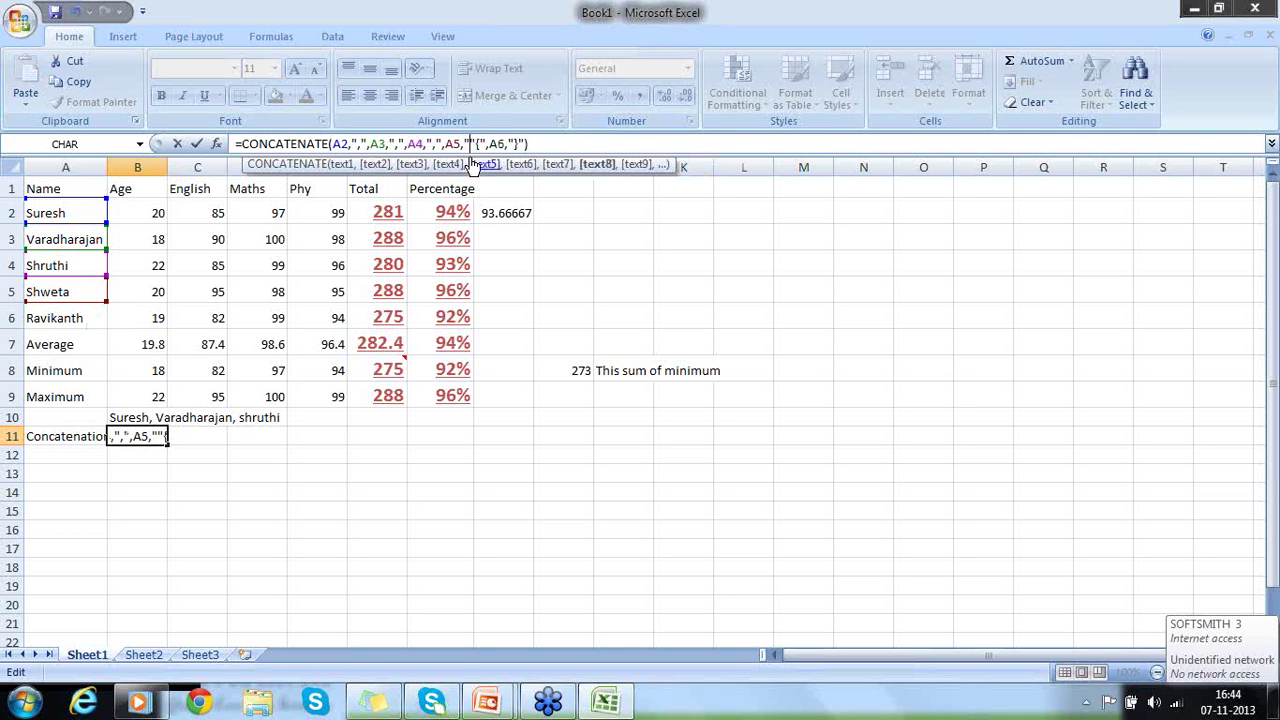
key("BackSpace")
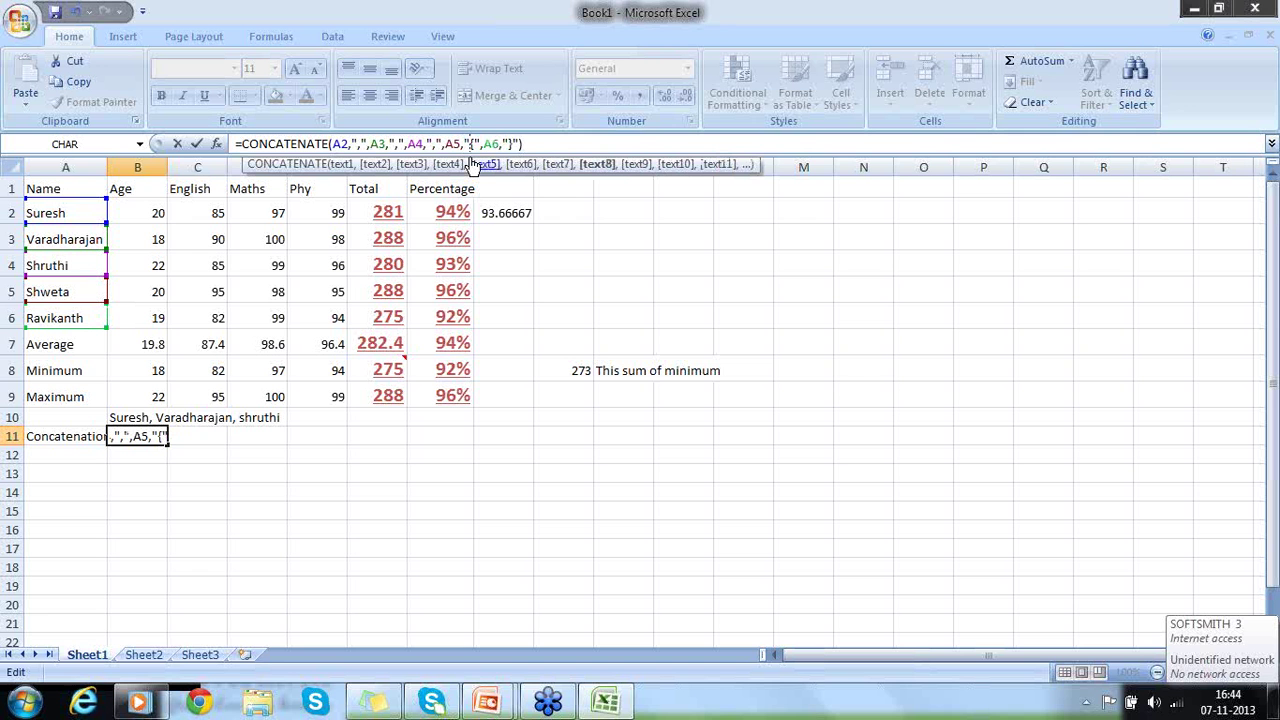
type(",")
key("Return")
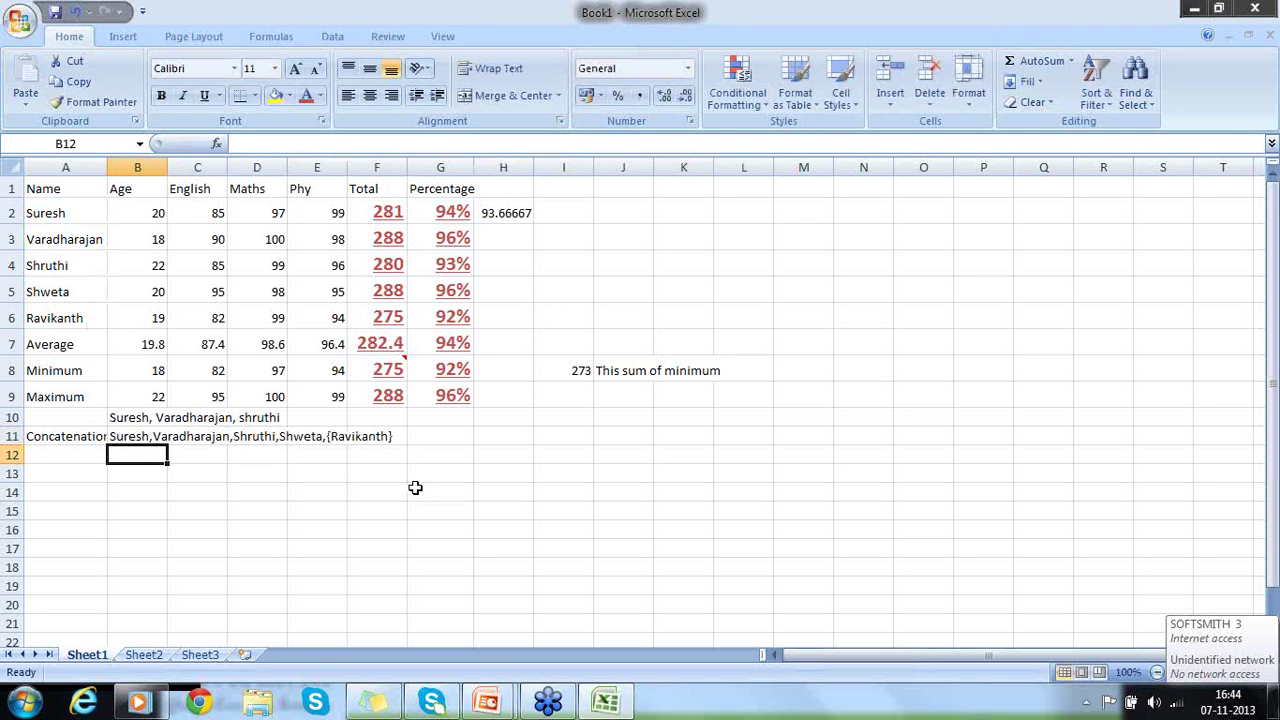